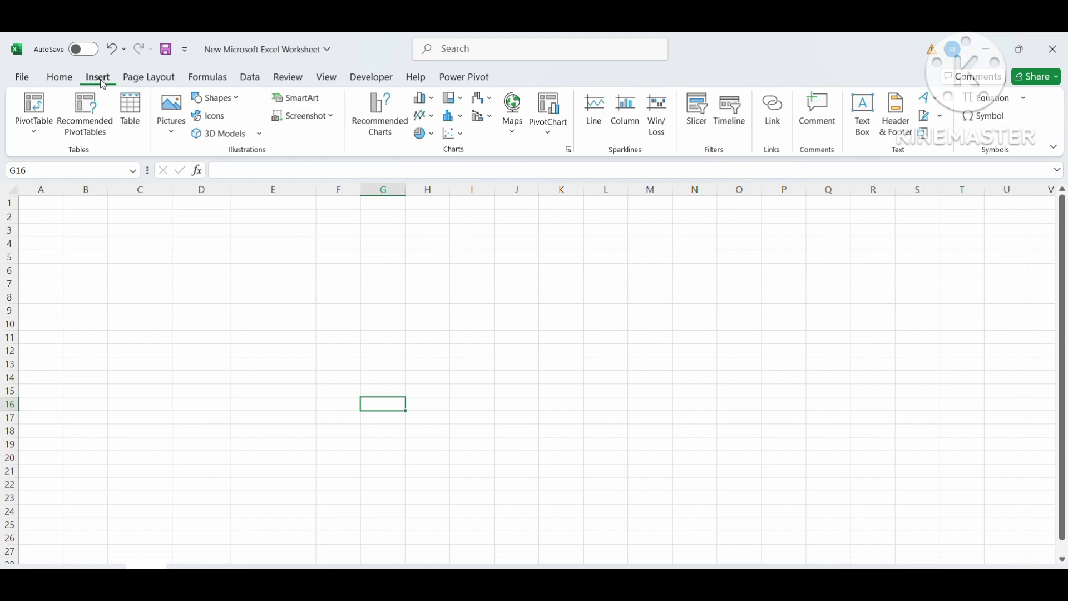
click(257, 328)
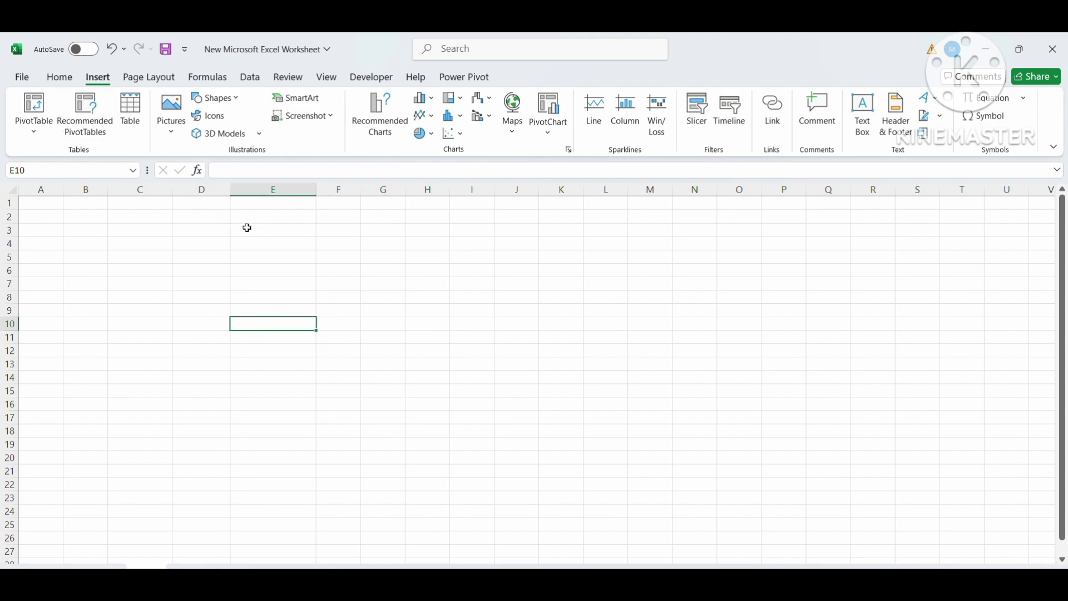
drag(245, 229, 194, 284)
click(381, 402)
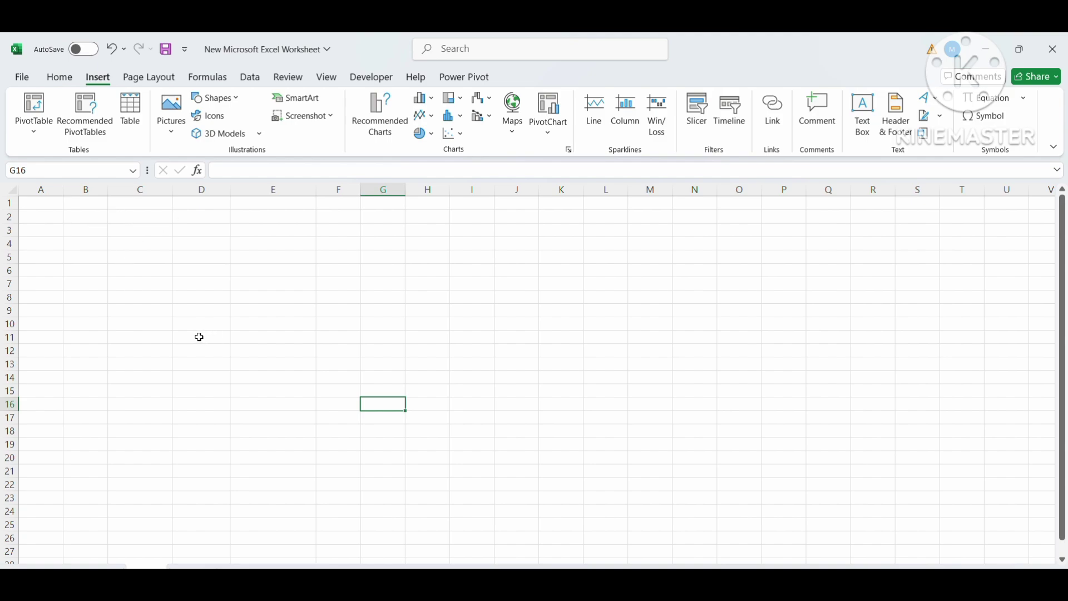
click(152, 245)
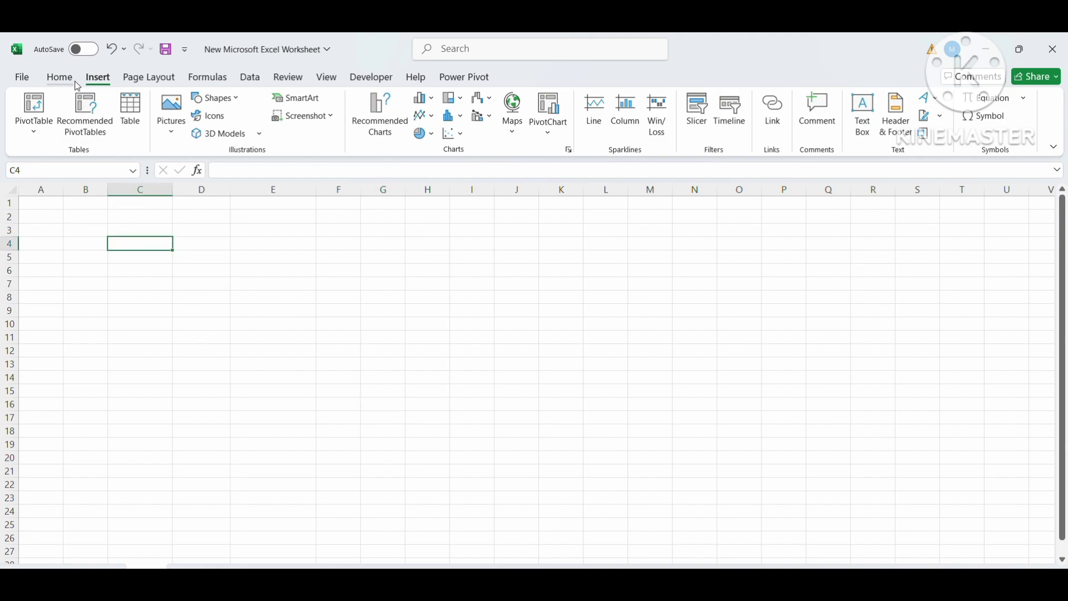
click(103, 246)
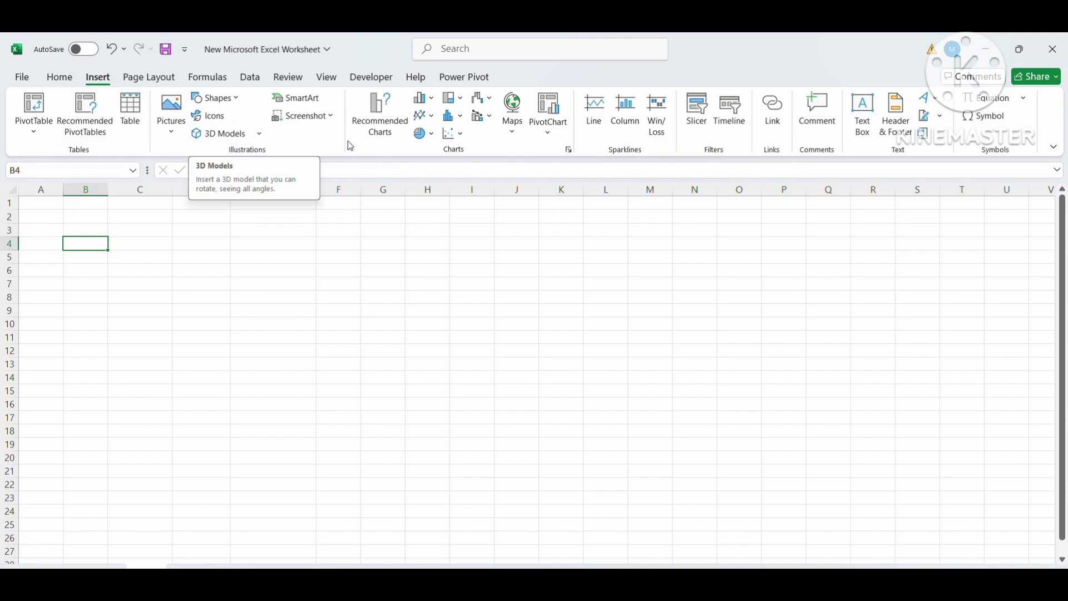
click(312, 248)
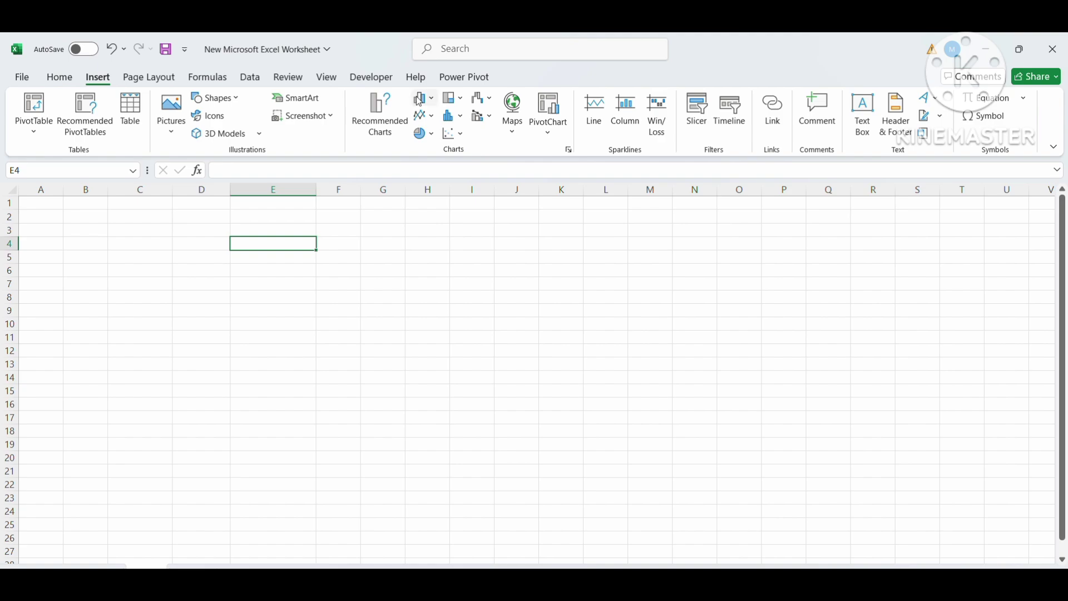
click(75, 282)
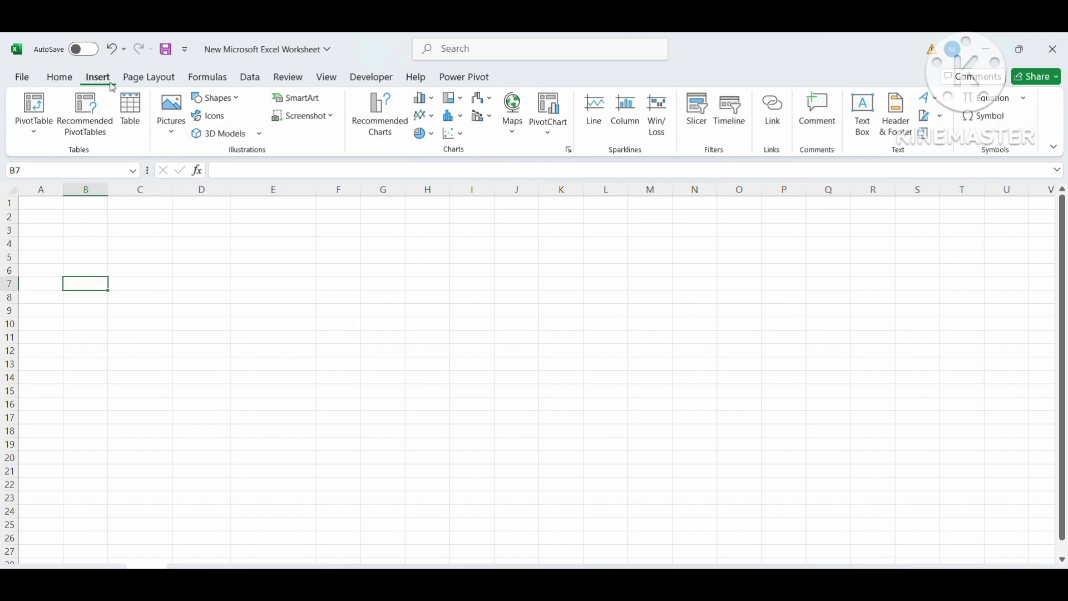
click(49, 136)
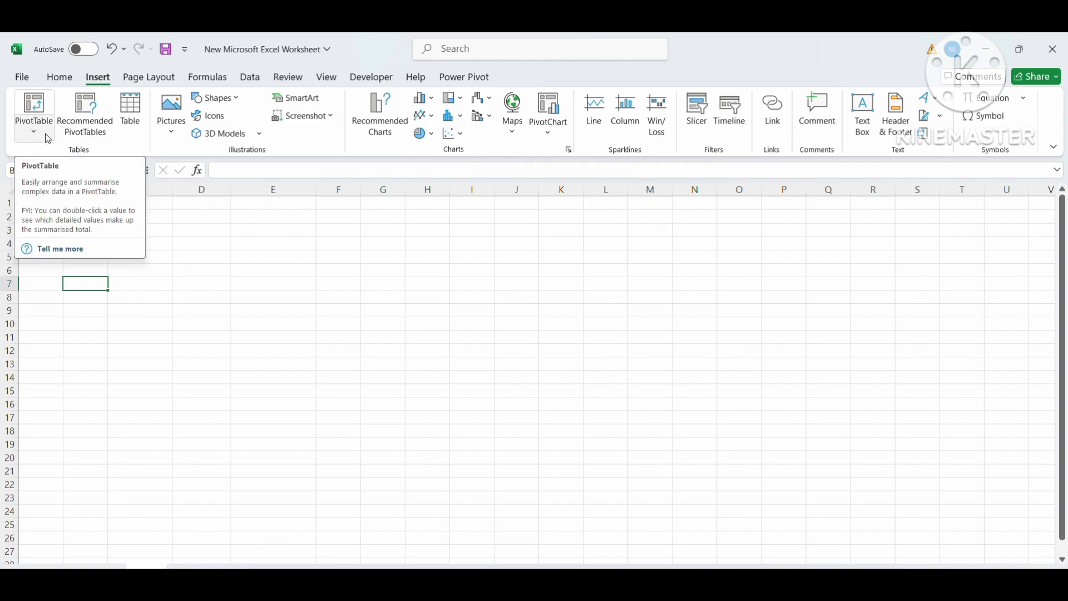
click(126, 256)
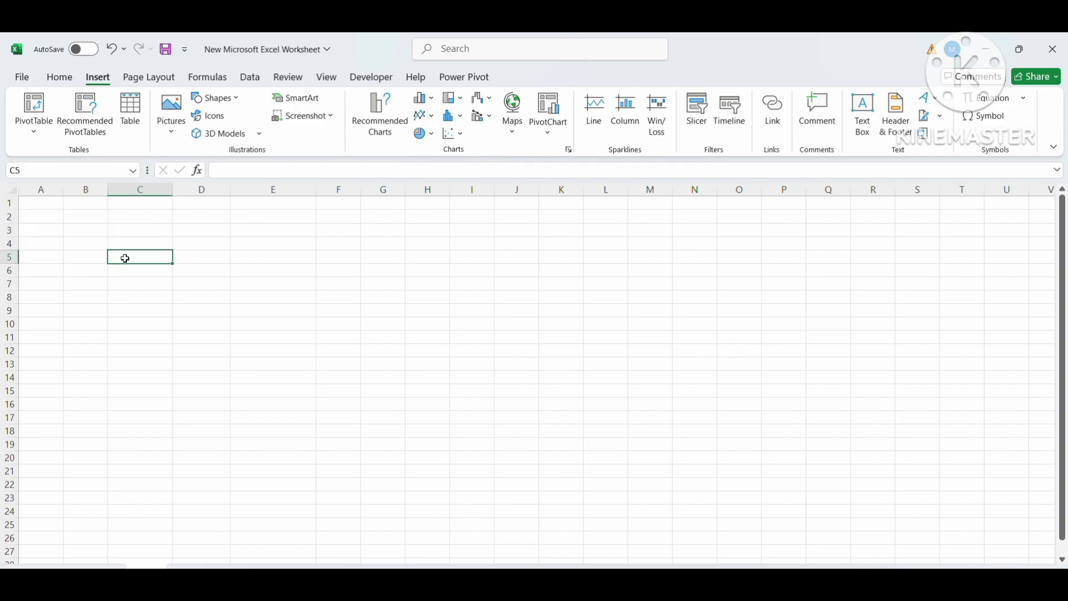
Paste the copied Record marks table at cell A1 and widen columns A to D to fit their contents
click(25, 202)
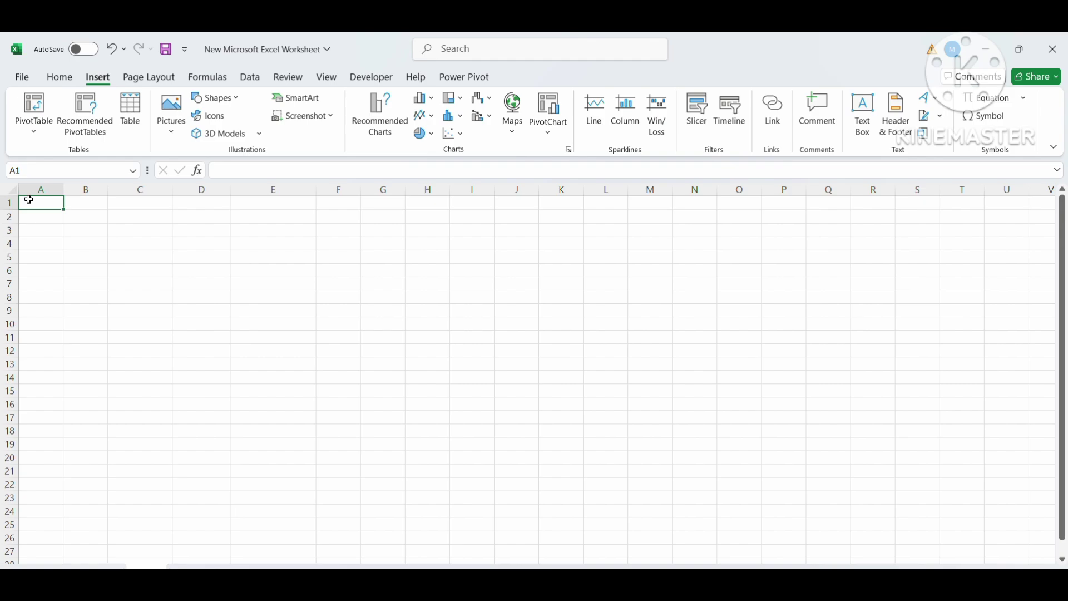
key(ctrl+v)
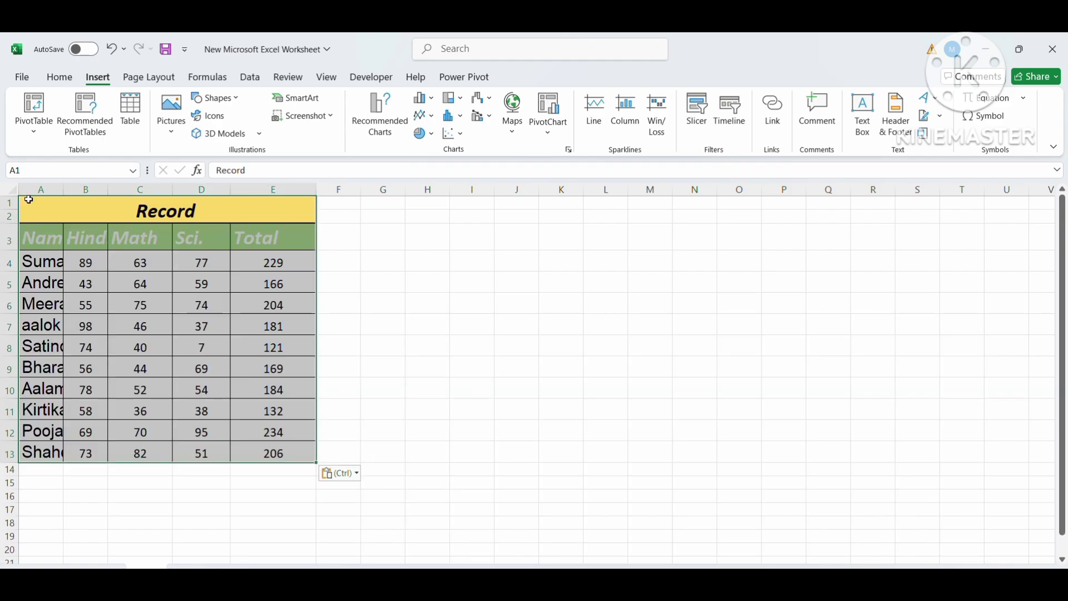
drag(63, 189, 171, 193)
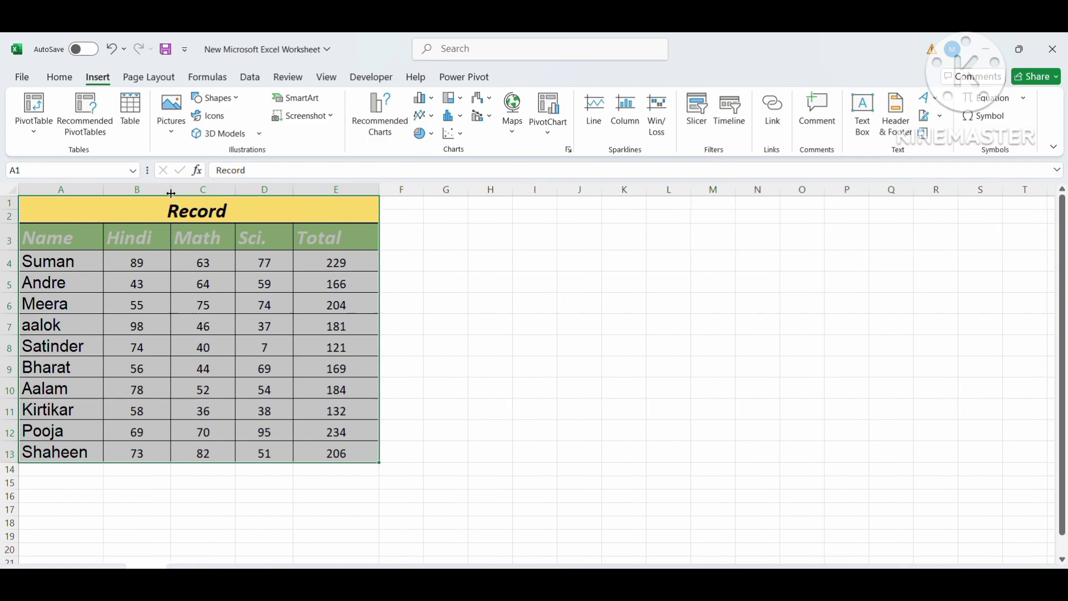
drag(241, 192, 326, 187)
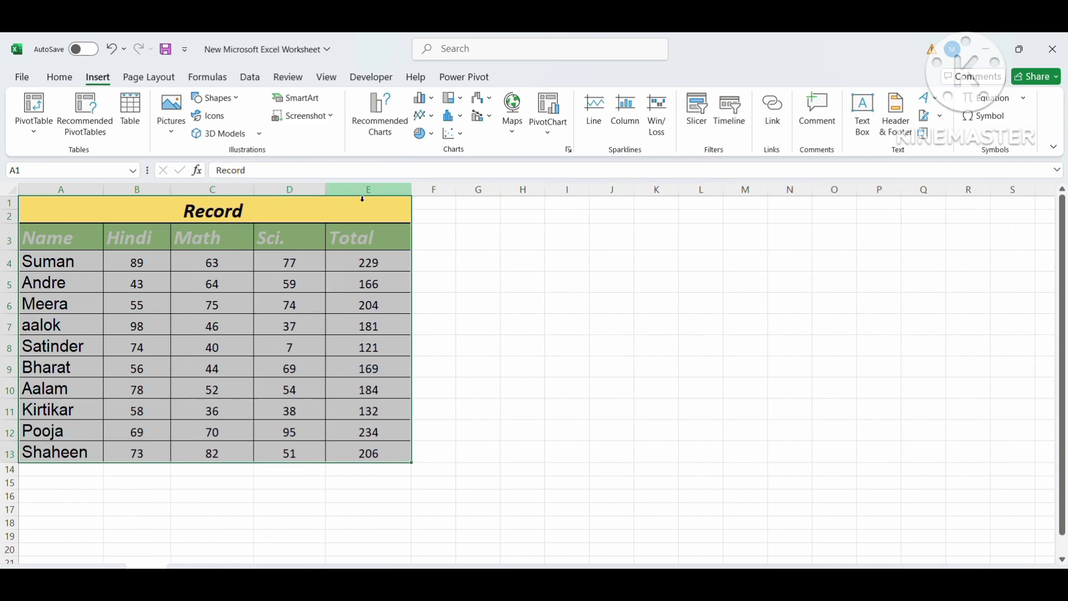
click(236, 305)
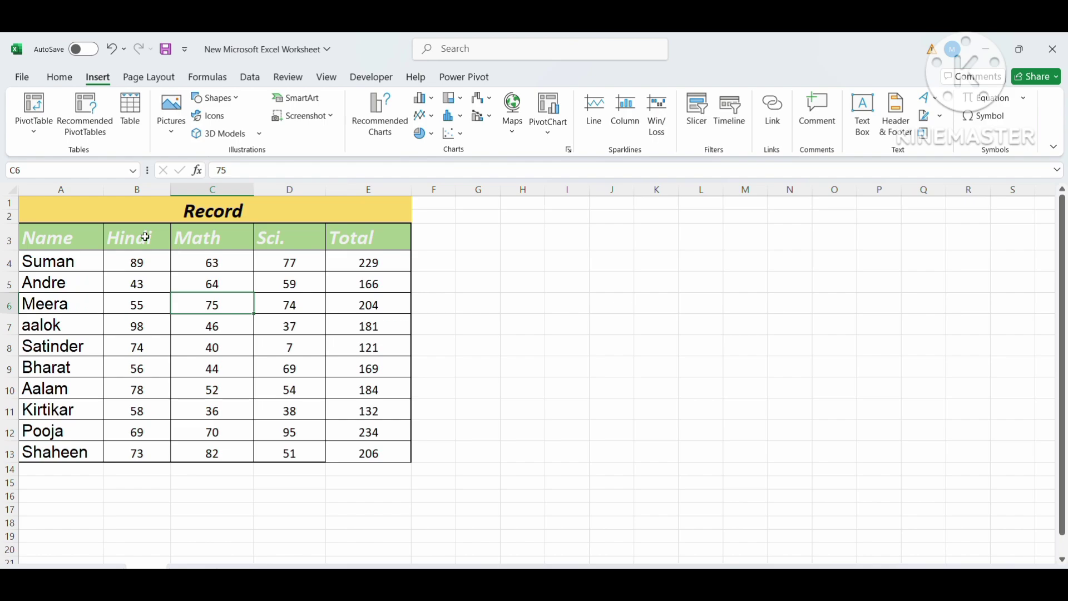
click(157, 328)
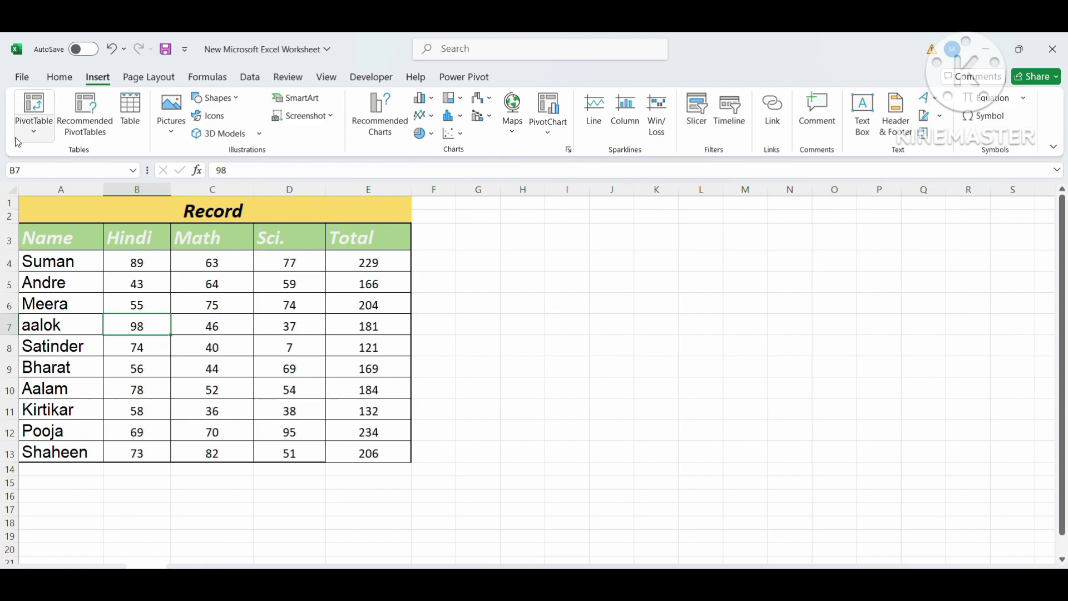
click(247, 326)
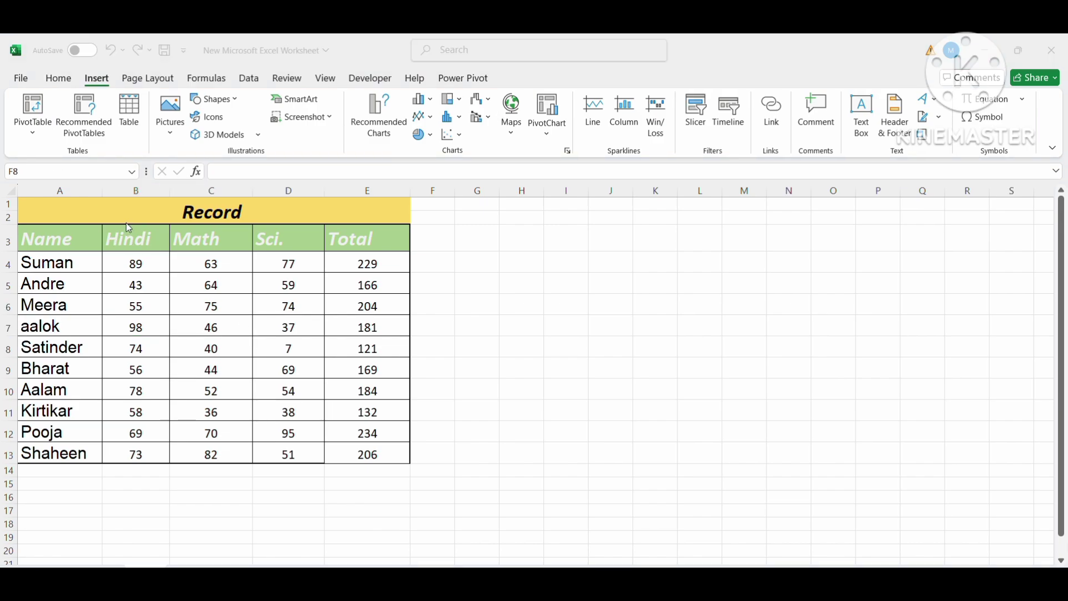
click(127, 204)
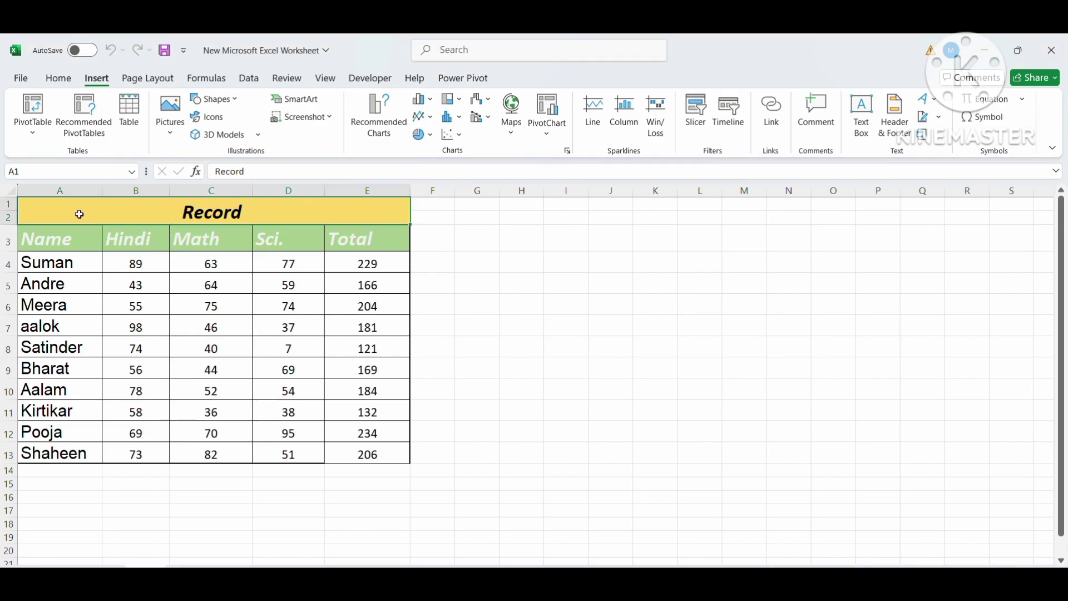
Create a PivotTable on a new worksheet from the marks data in range A3:E13 of Sheet1
drag(73, 243, 331, 439)
click(35, 114)
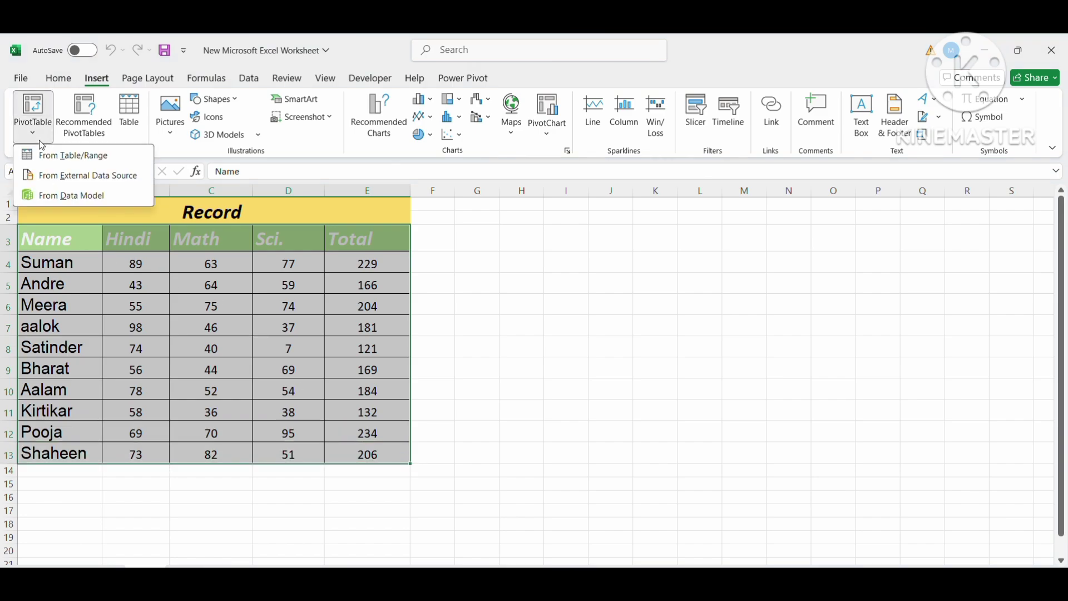
click(80, 156)
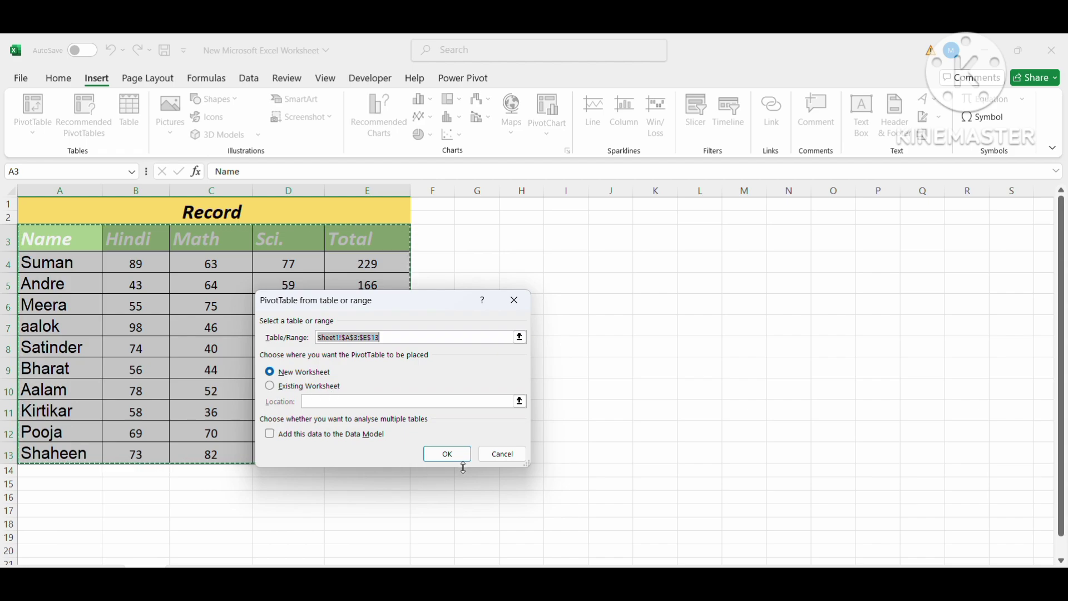
click(448, 454)
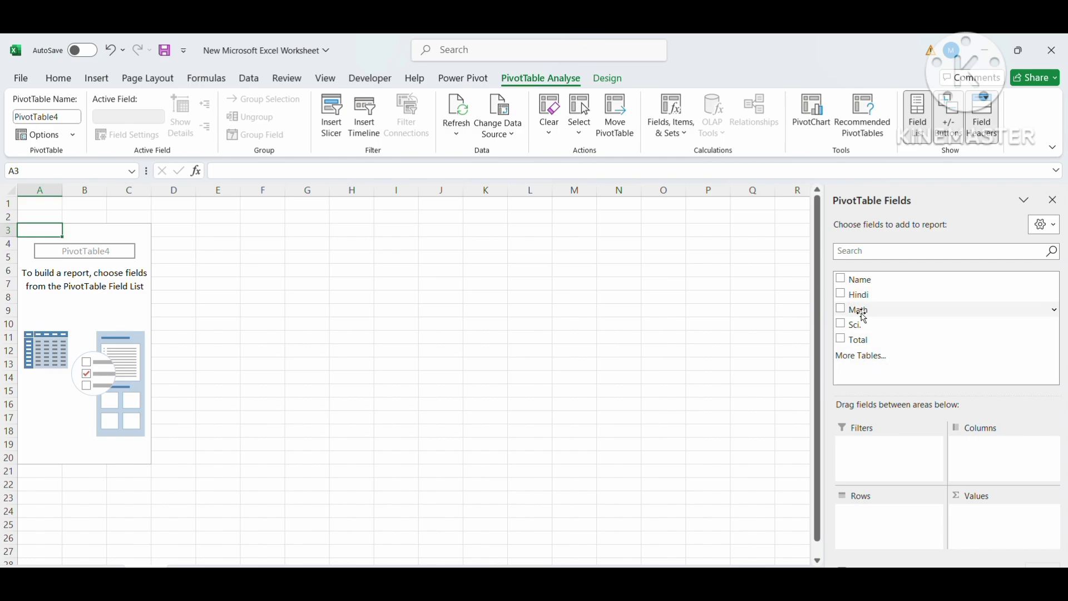
Lay out the PivotTable with Name as rows and the sums of Math, Hindi and Total as values
drag(859, 310, 876, 514)
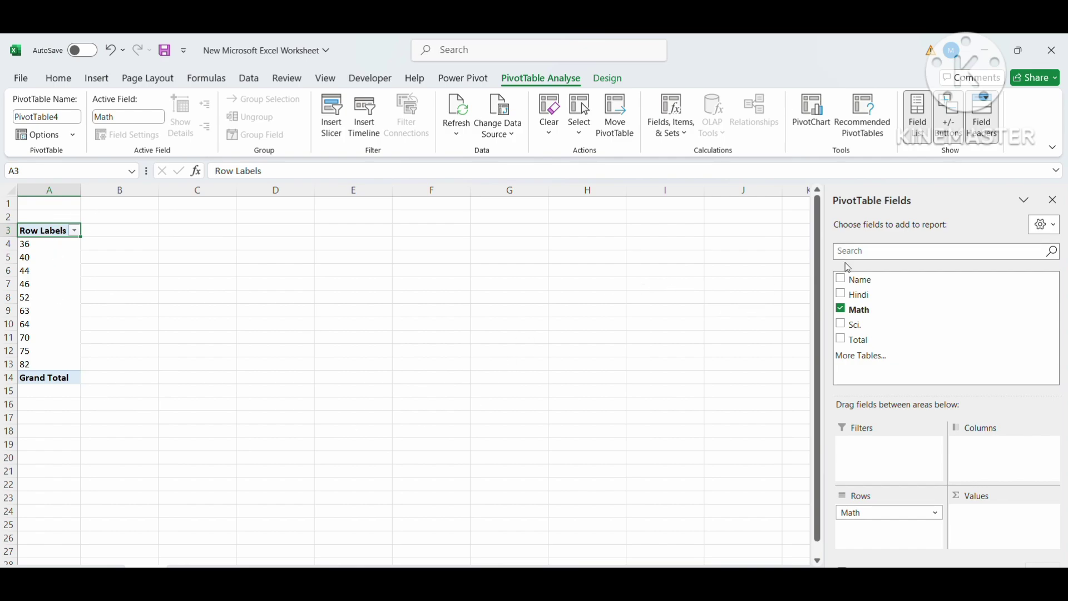
drag(849, 275, 987, 517)
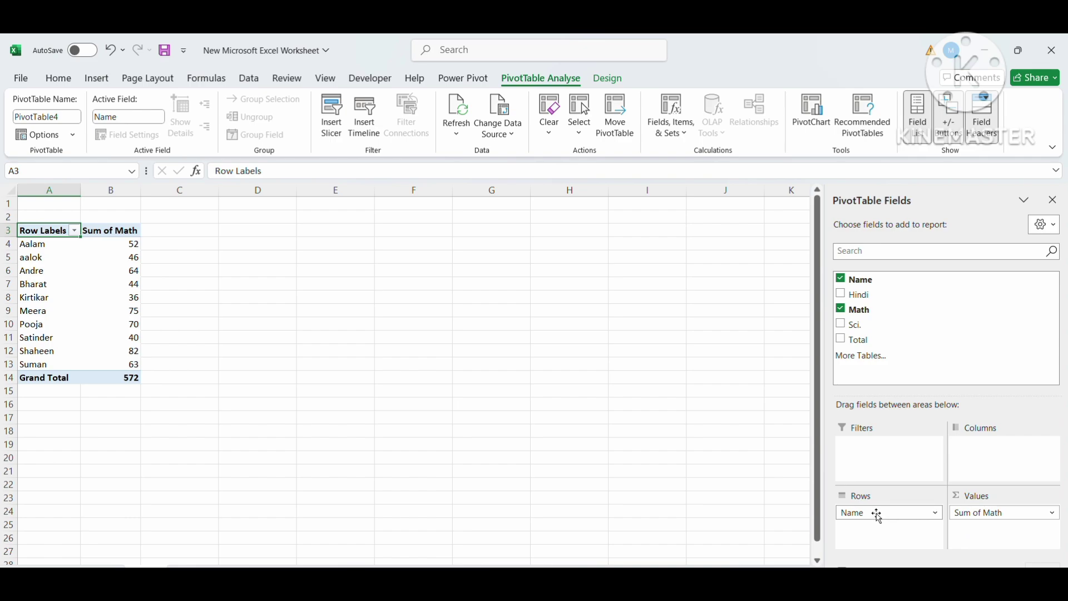
drag(852, 300, 994, 541)
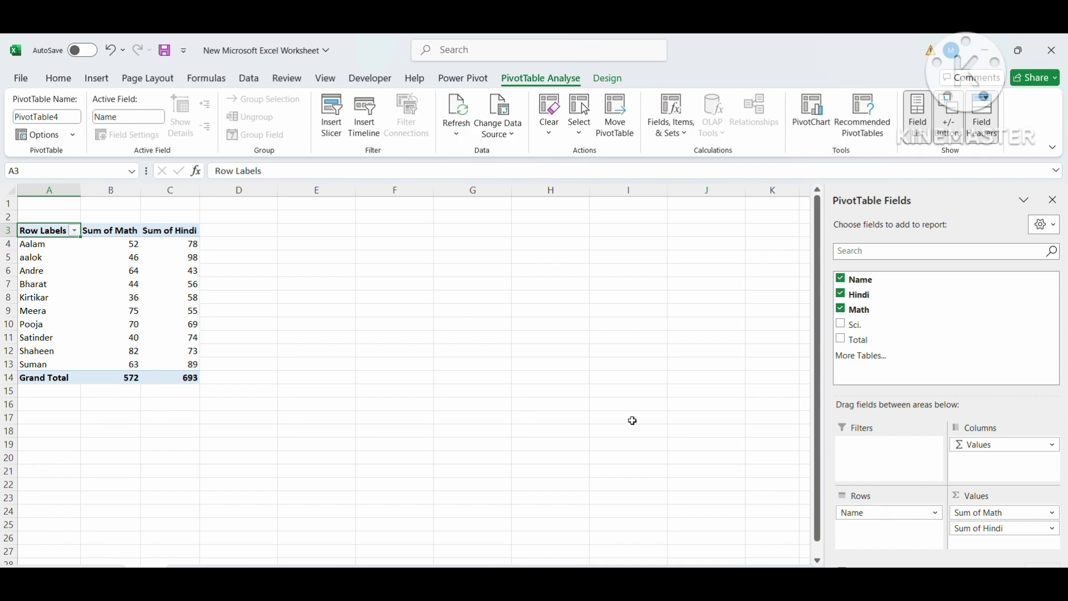
drag(882, 345, 982, 543)
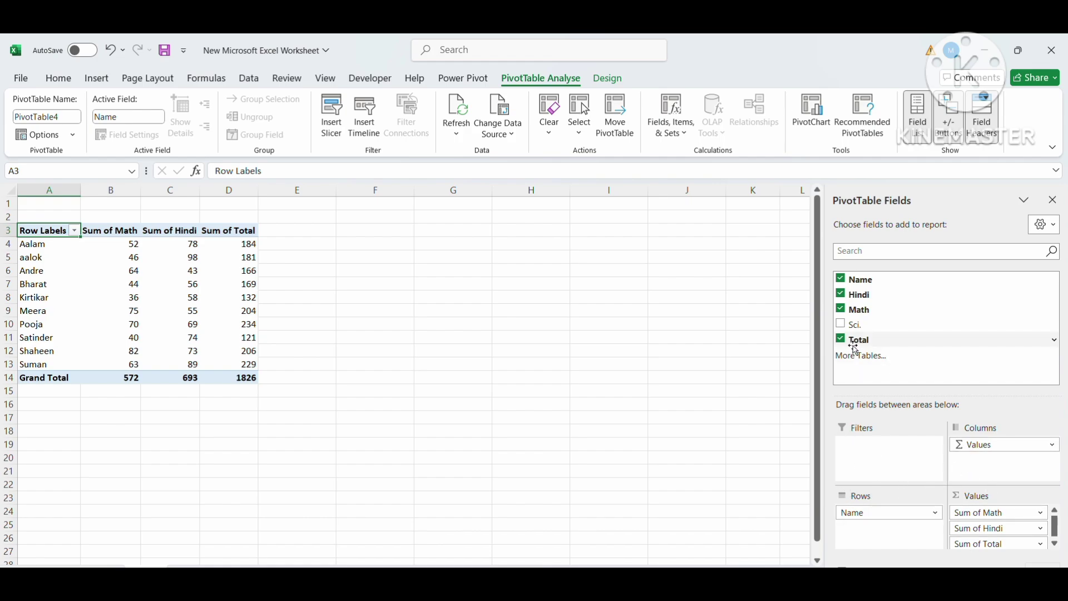
Add Math as a report filter to the PivotTable and filter it to the value 40
drag(856, 309, 890, 463)
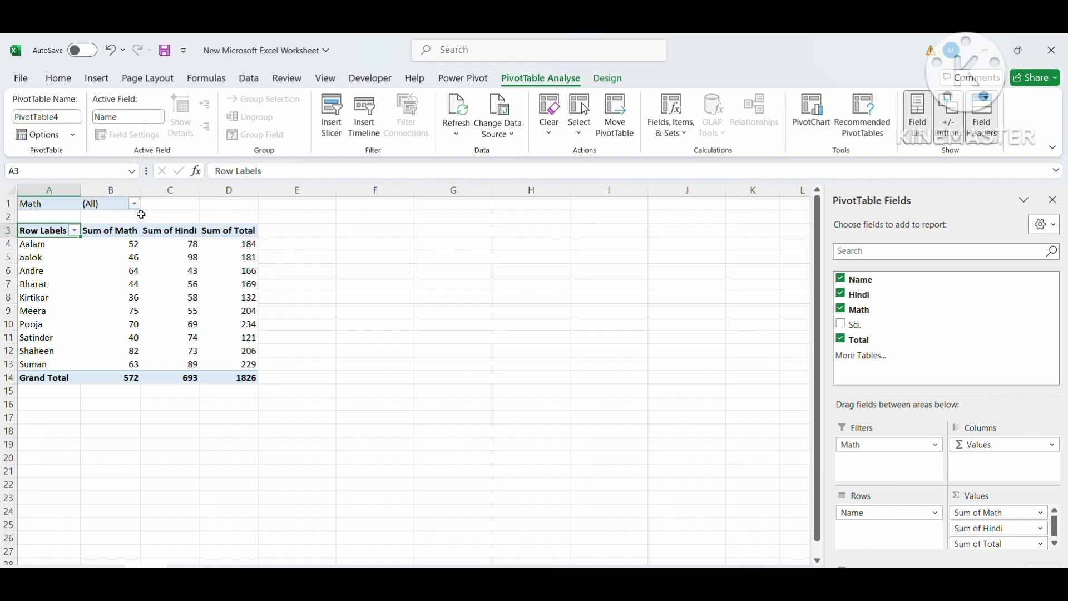
click(134, 204)
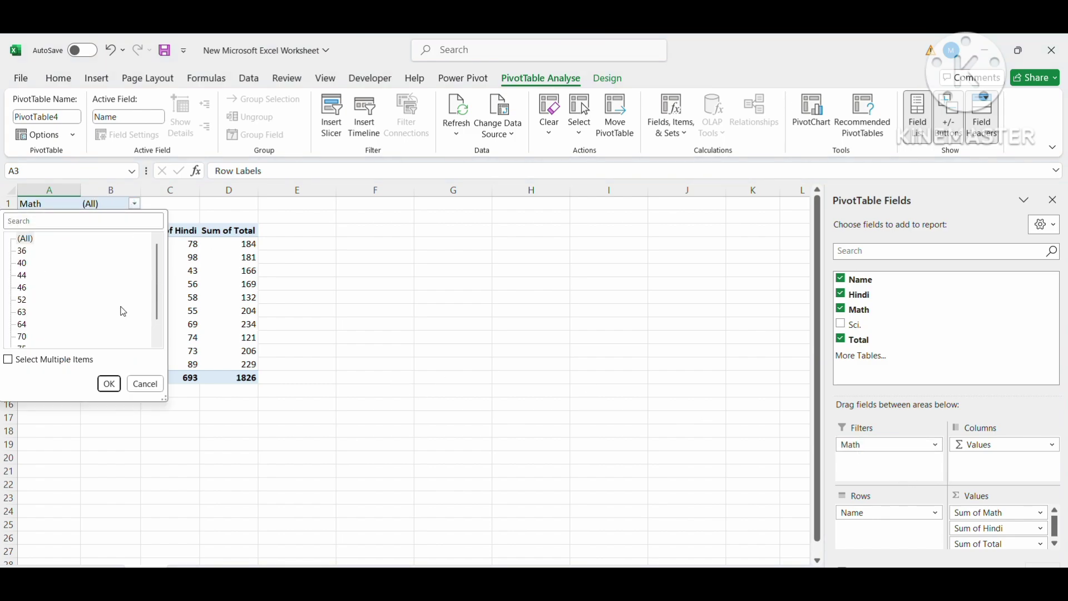
click(22, 266)
click(109, 384)
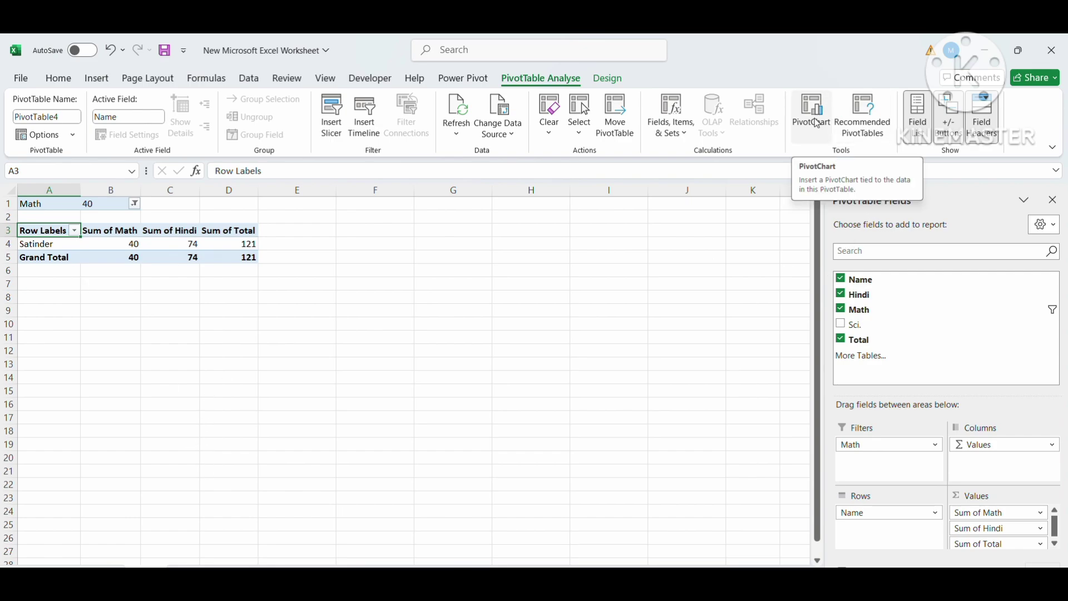
Return to the sheet with the Record data and convert range A3:E13 into a table with headers
click(112, 82)
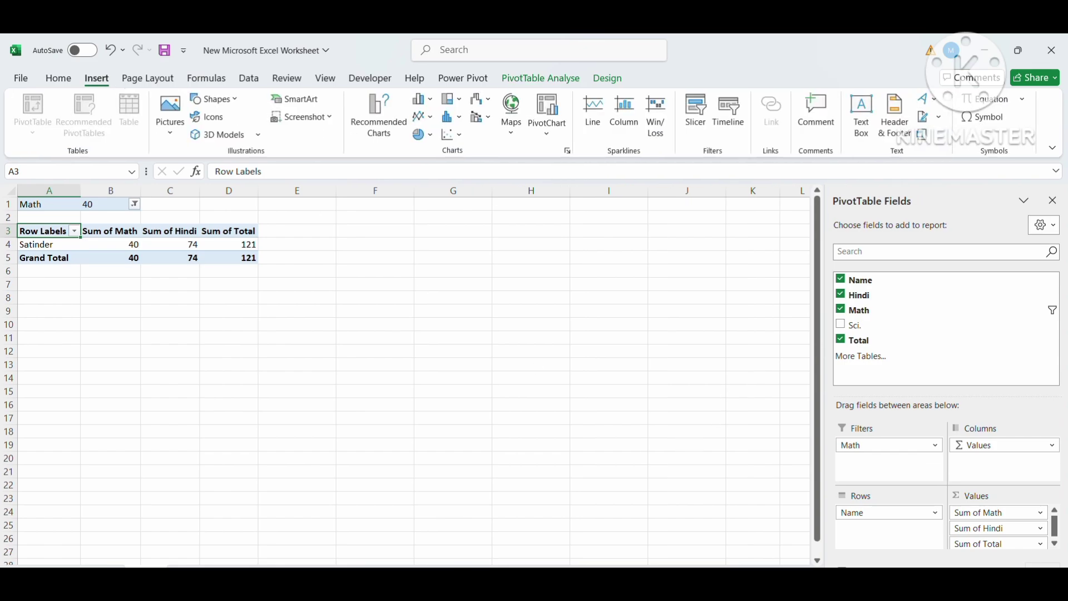
click(192, 567)
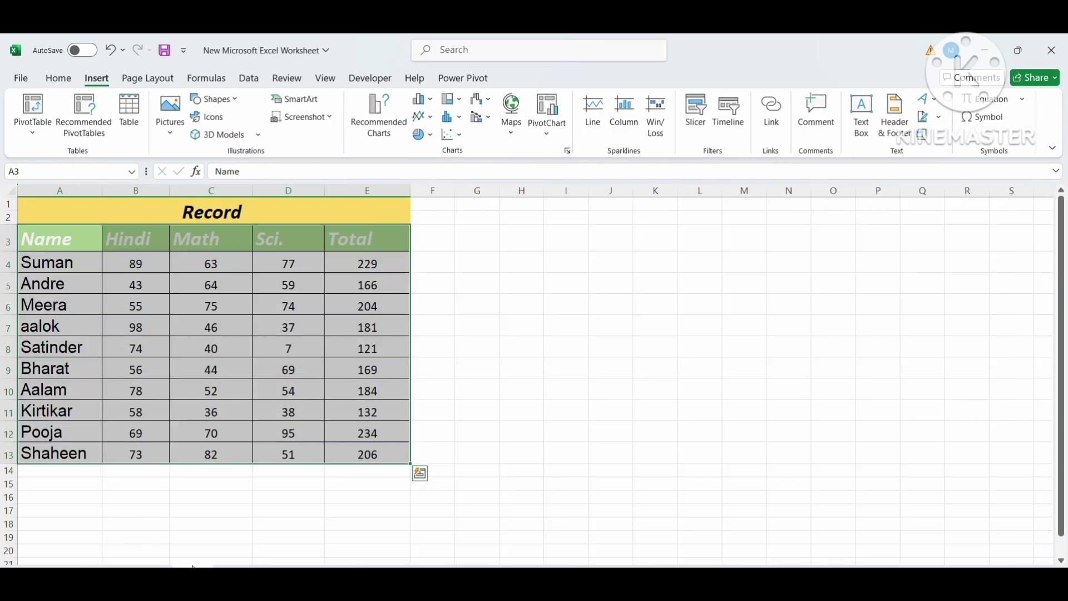
click(376, 361)
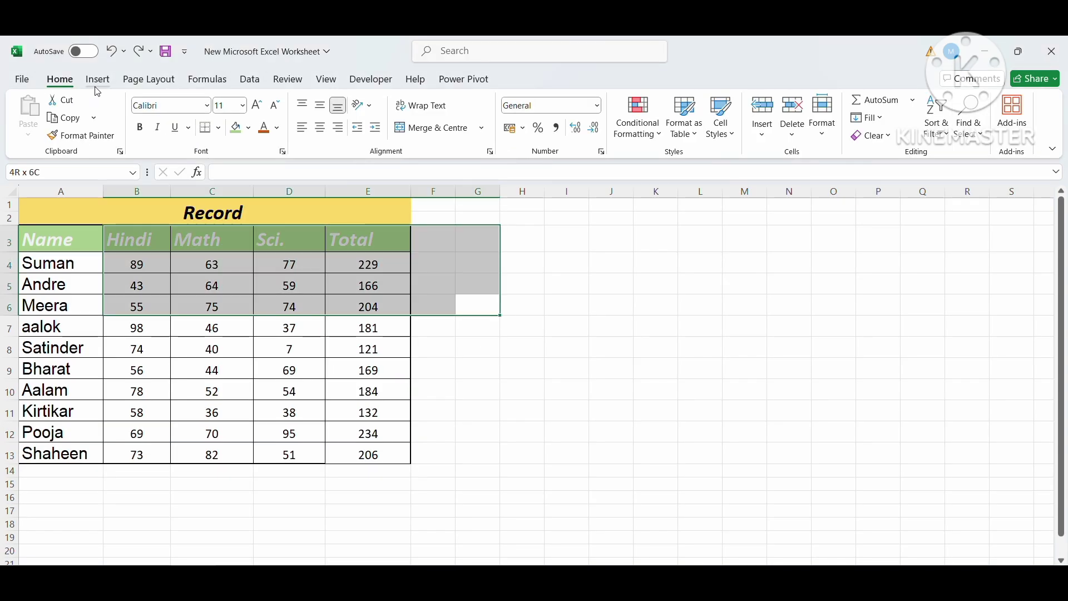
click(98, 81)
click(413, 381)
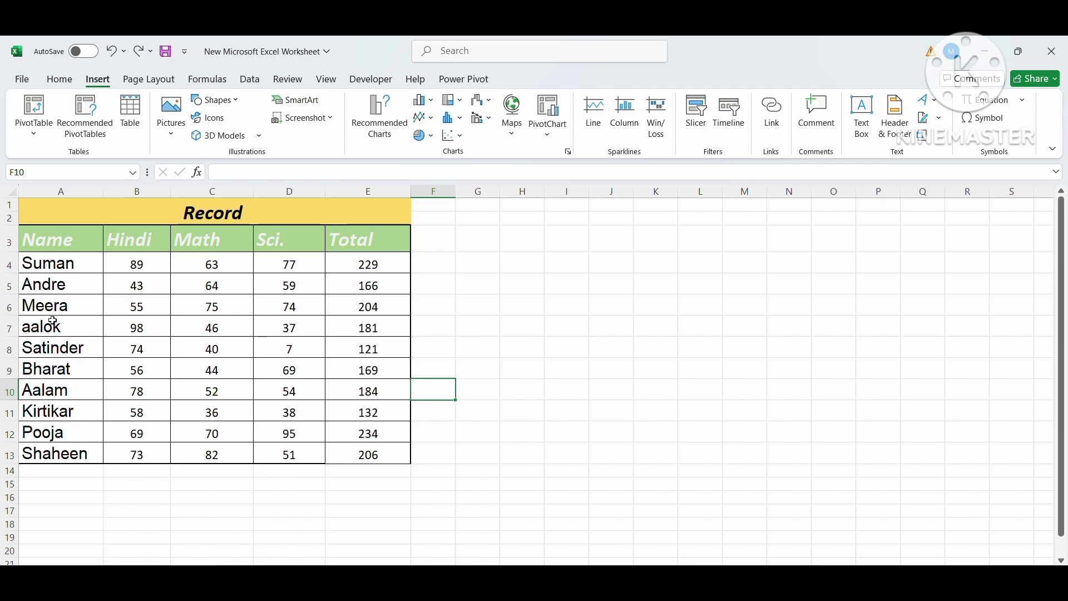
drag(75, 250, 336, 451)
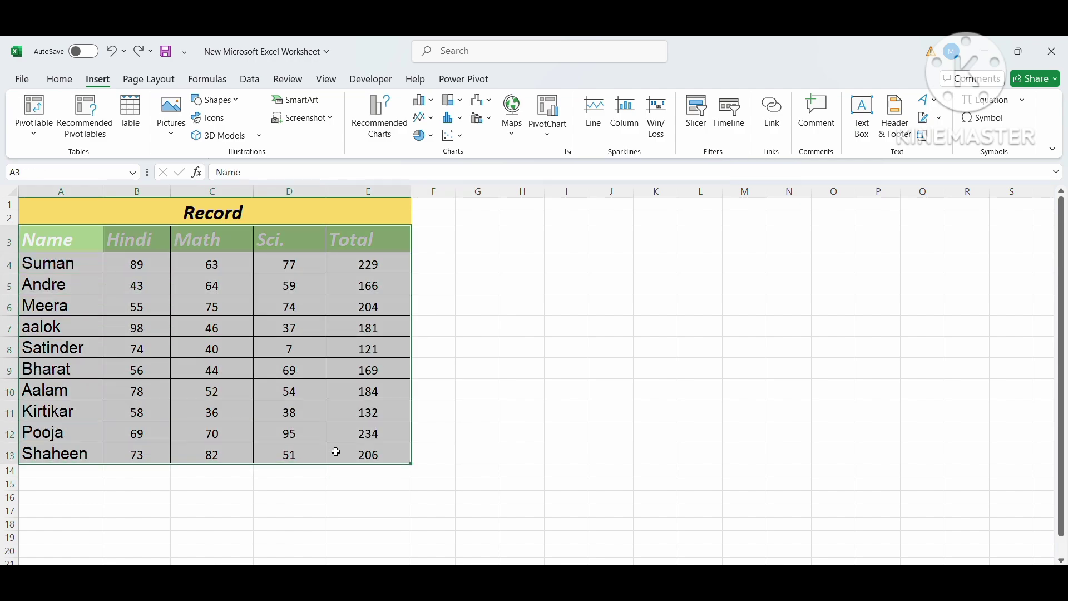
click(130, 114)
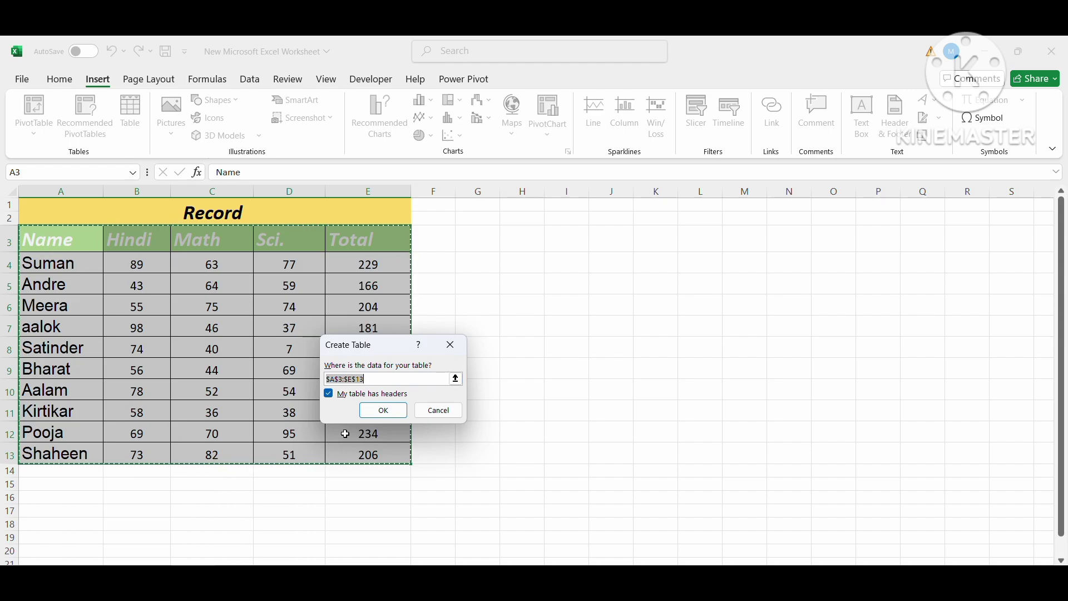
click(371, 412)
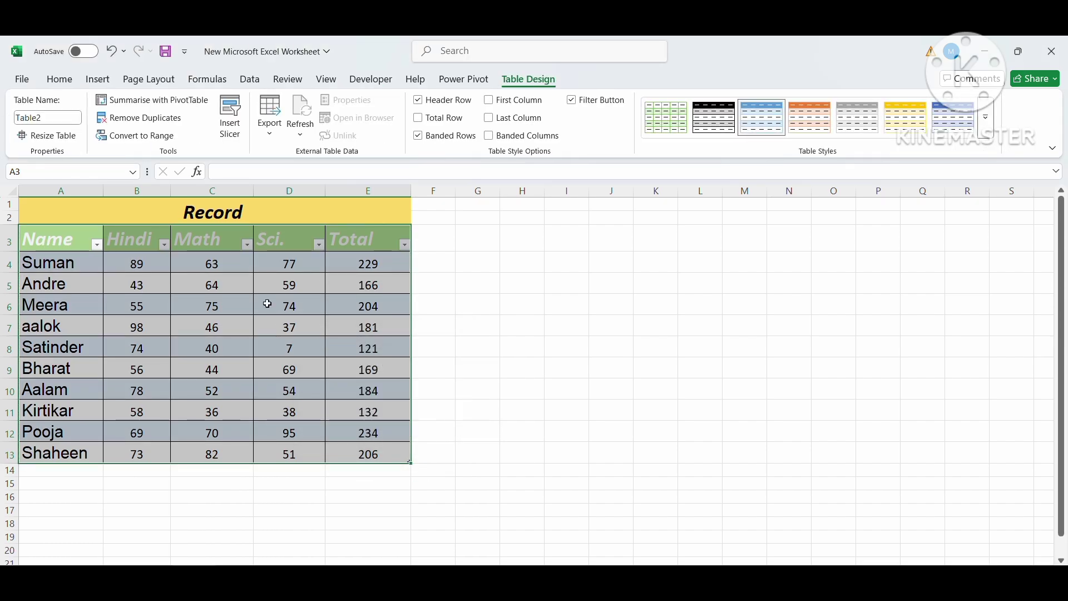
click(220, 325)
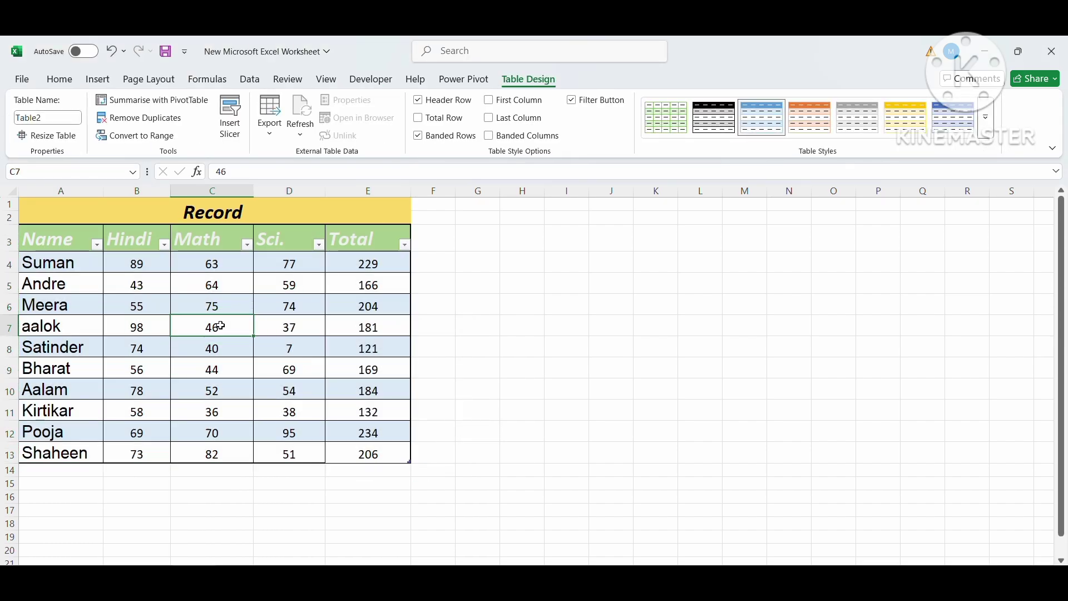
Look through the sort and filter options of the Name and Math columns, applying none
click(97, 244)
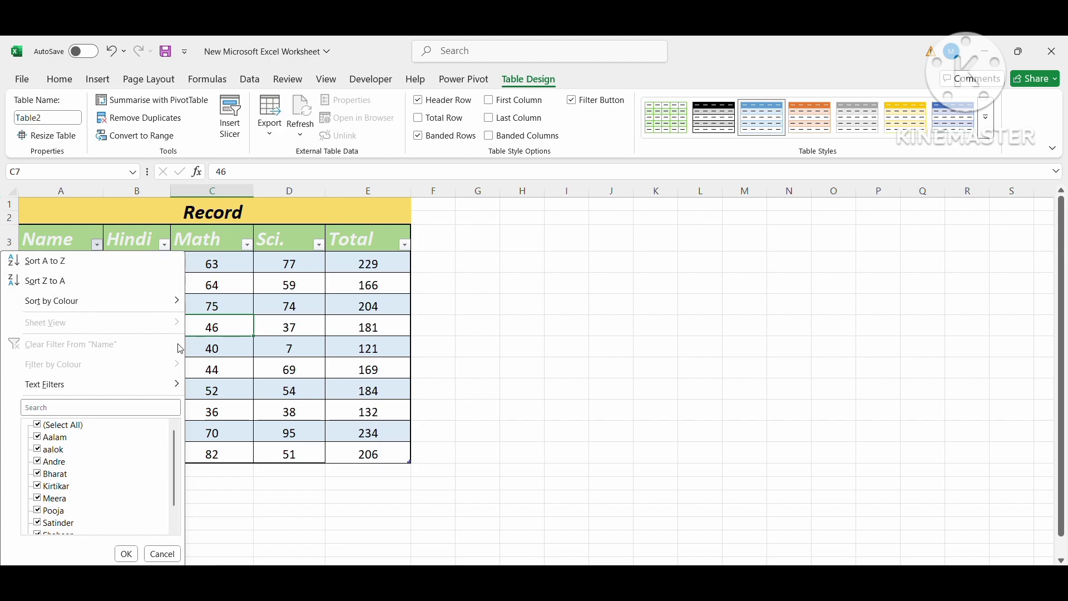
key(Escape)
click(250, 254)
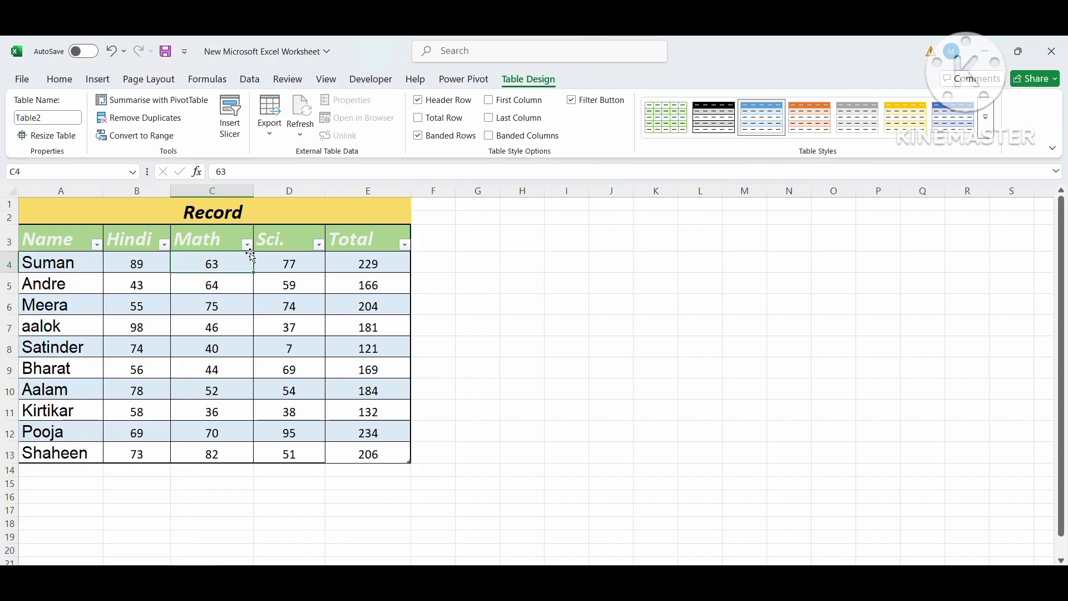
click(246, 244)
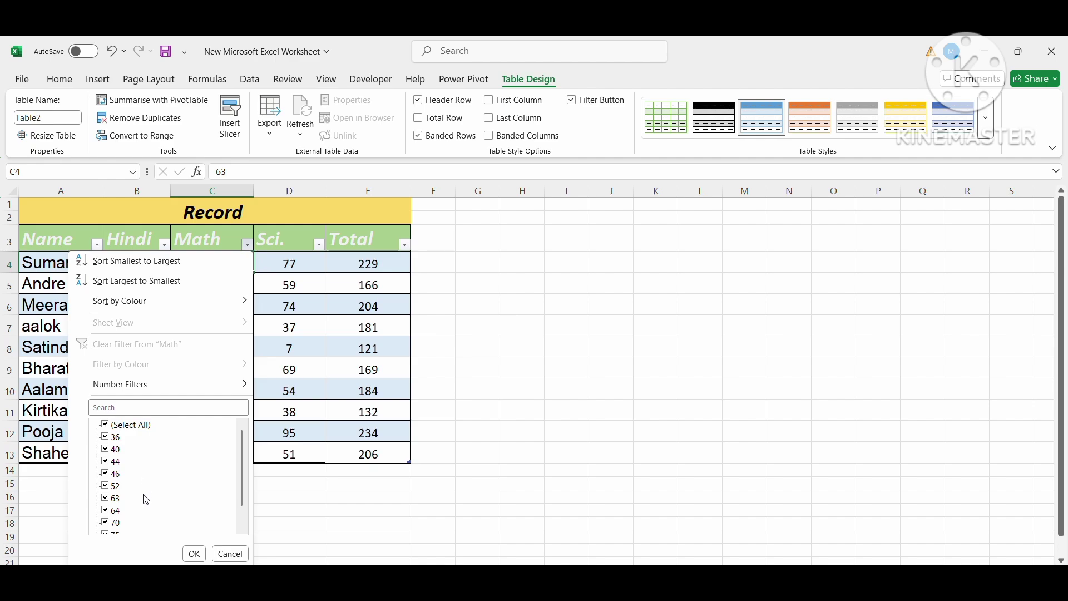
click(230, 555)
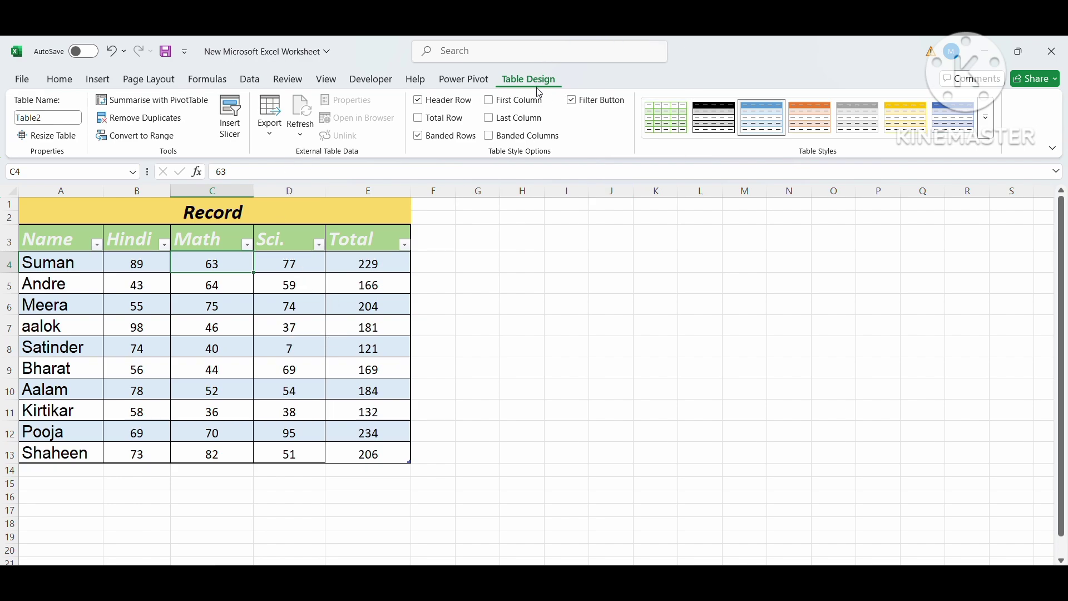
Try the orange table style, apply the blue banded Medium style to the marks table, and browse the other available styles
click(810, 118)
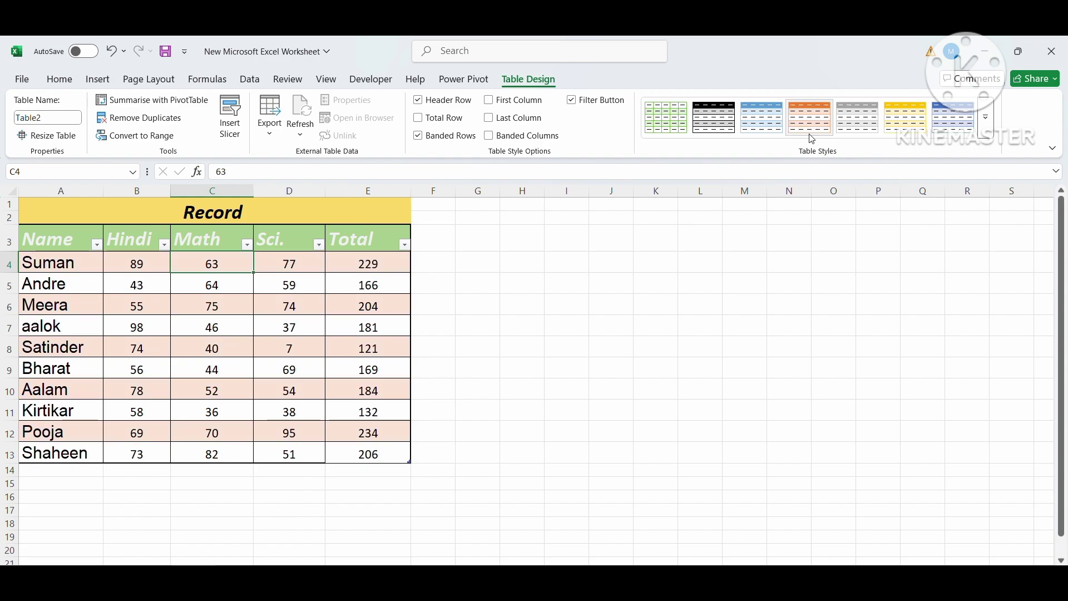
click(964, 120)
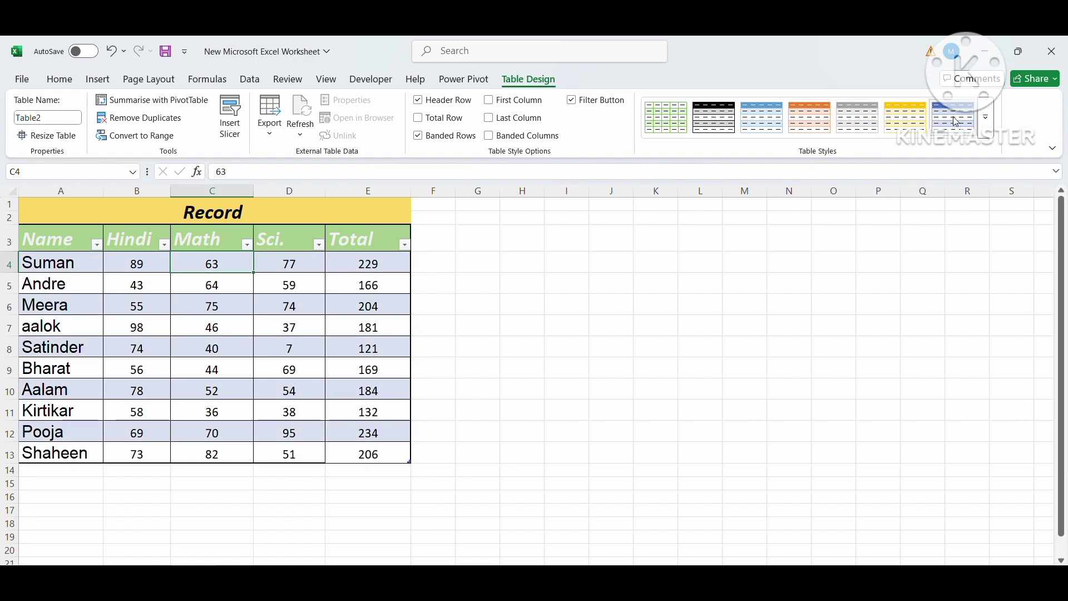
click(985, 117)
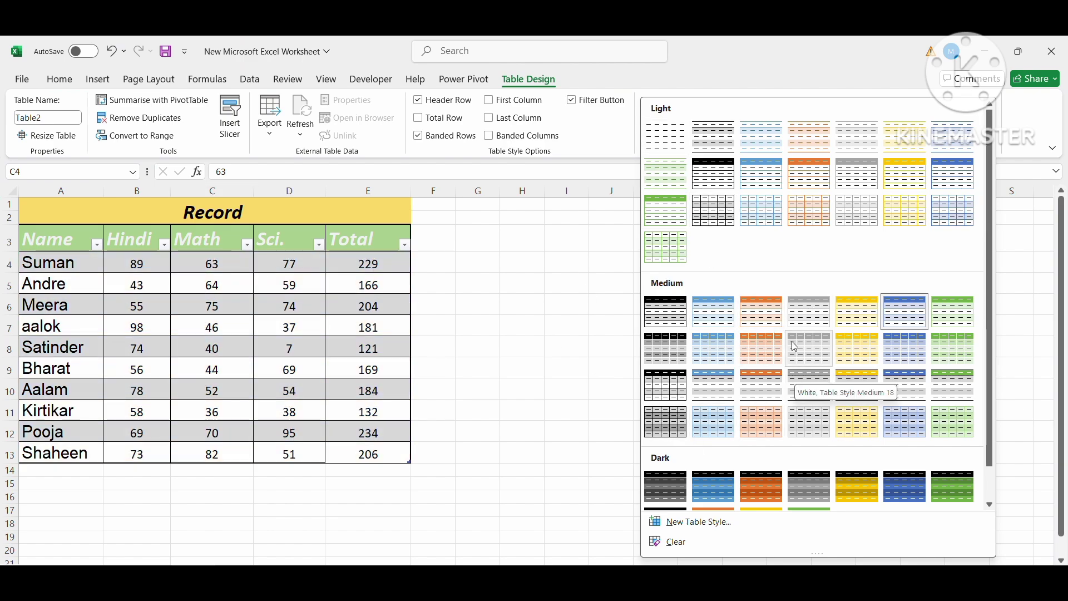
click(524, 366)
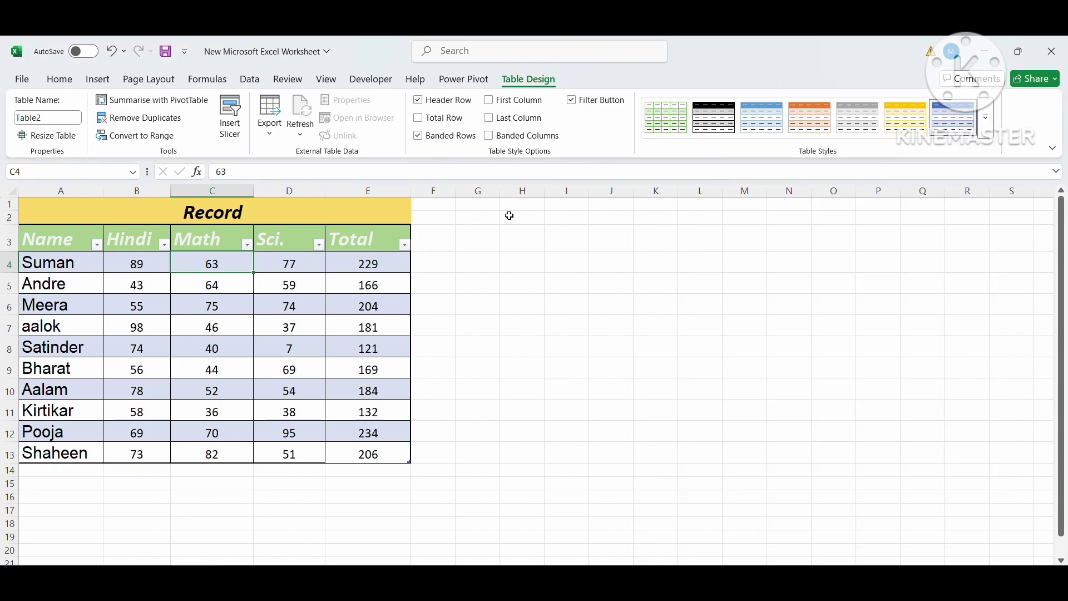
Toggle the table's header row off and on, and its total row on and off
click(442, 104)
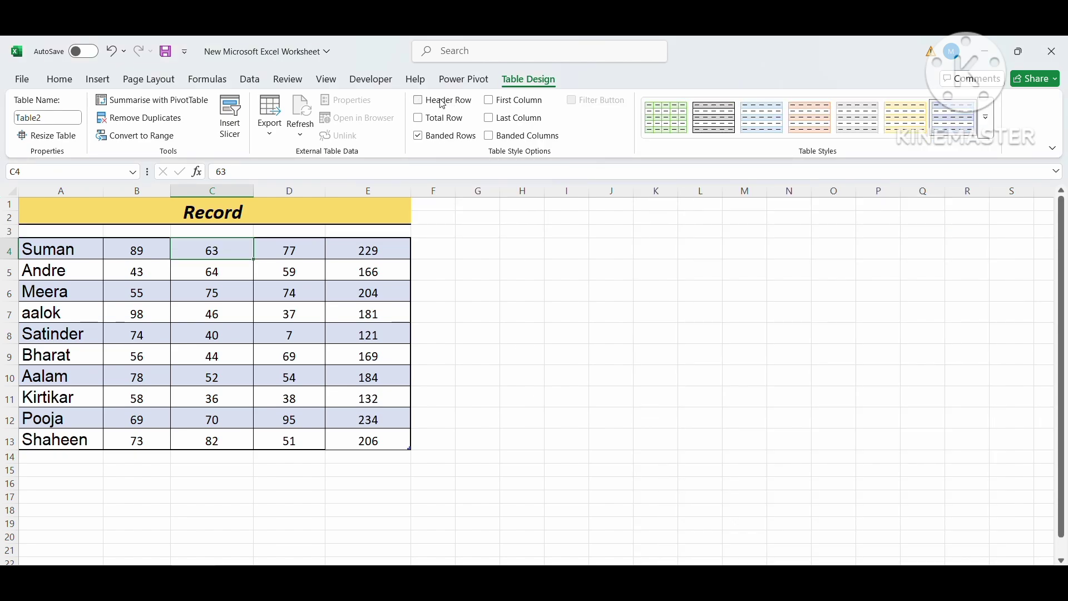
click(443, 104)
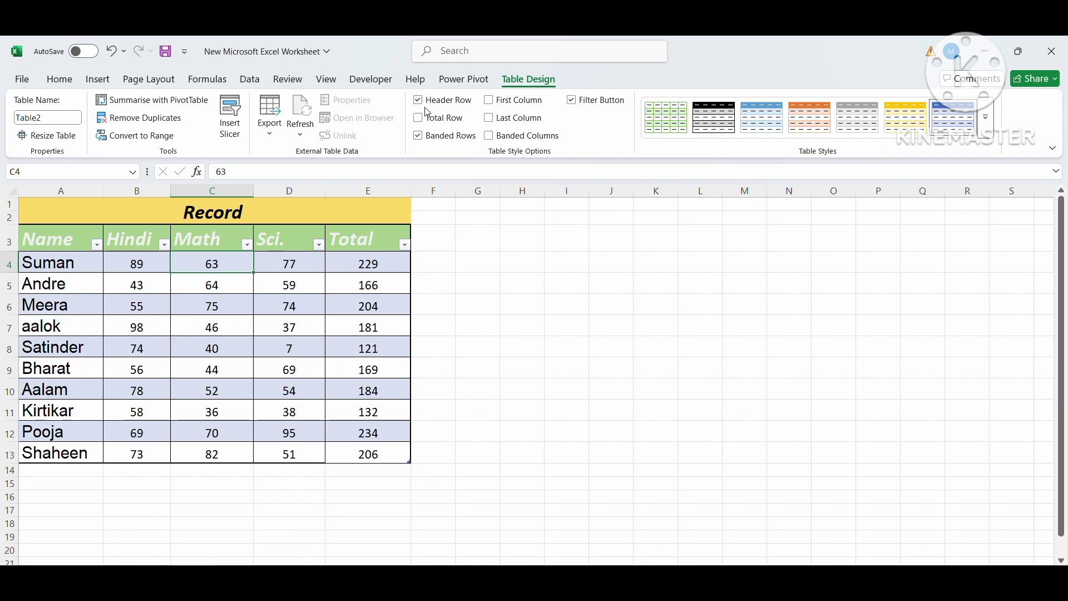
click(439, 120)
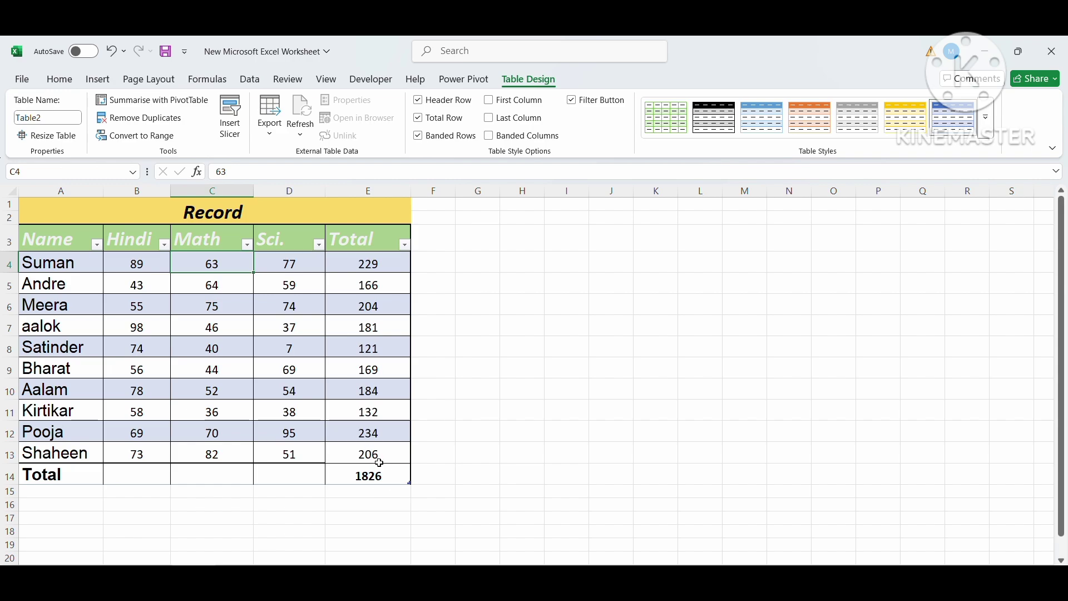
click(418, 118)
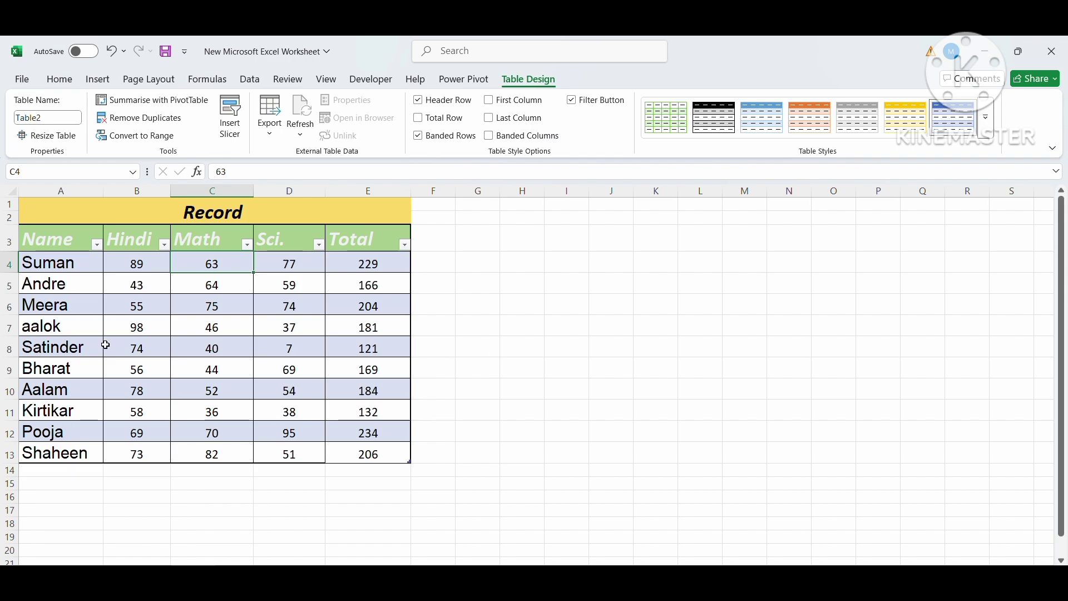
Insert the picture Screenshot (1) from the Screenshots folder on this device into the sheet
click(207, 338)
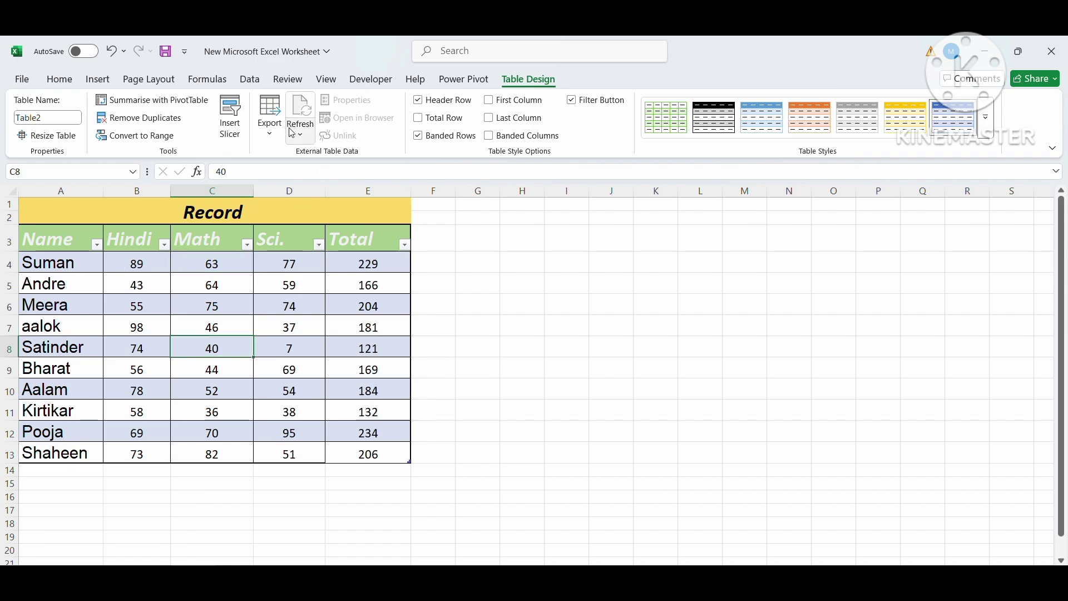
click(84, 80)
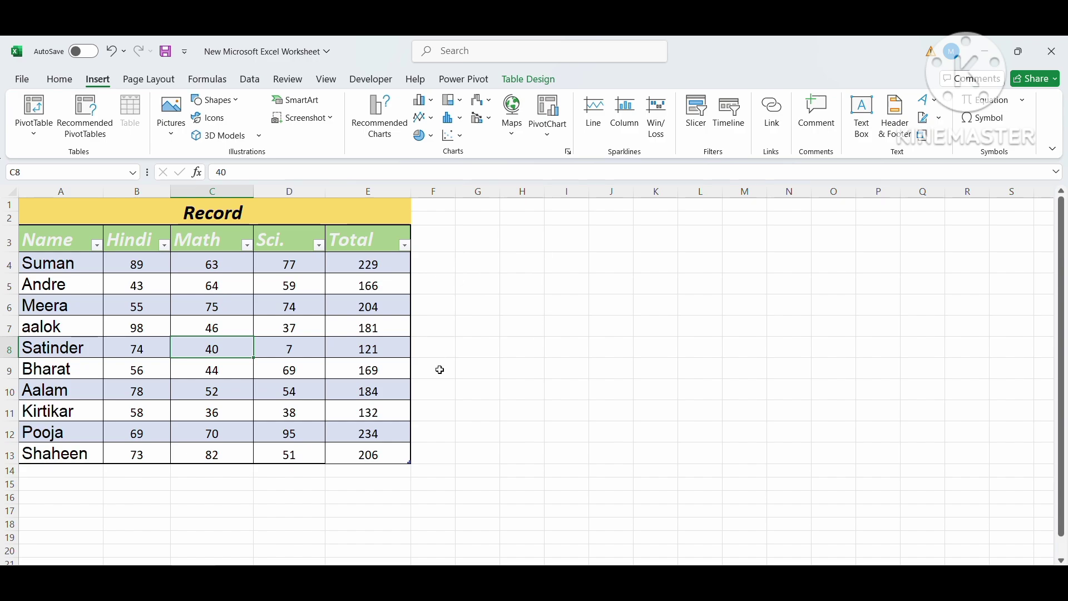
click(182, 139)
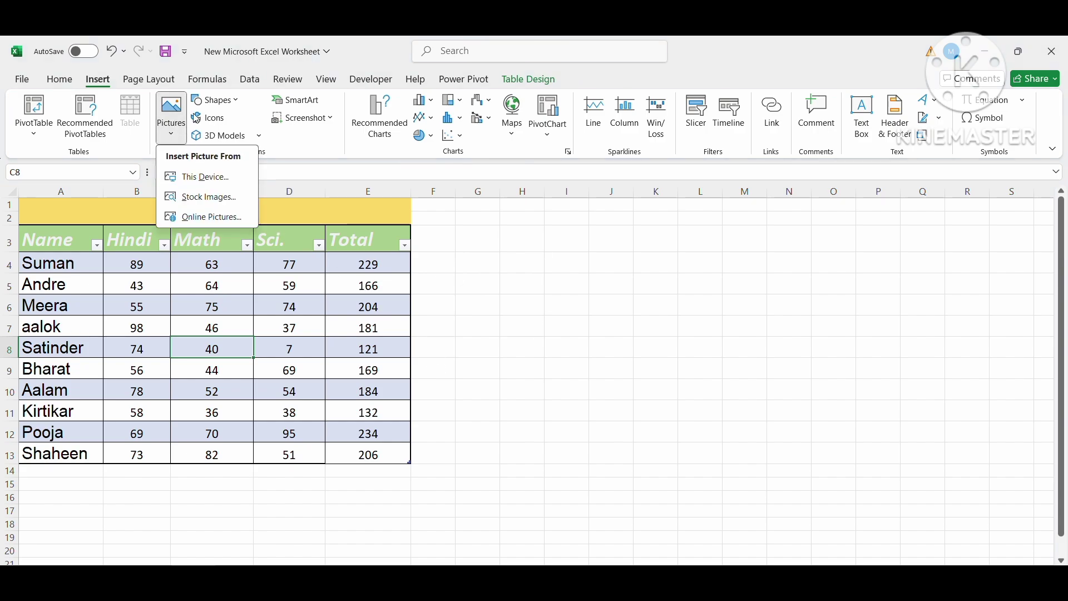
click(202, 189)
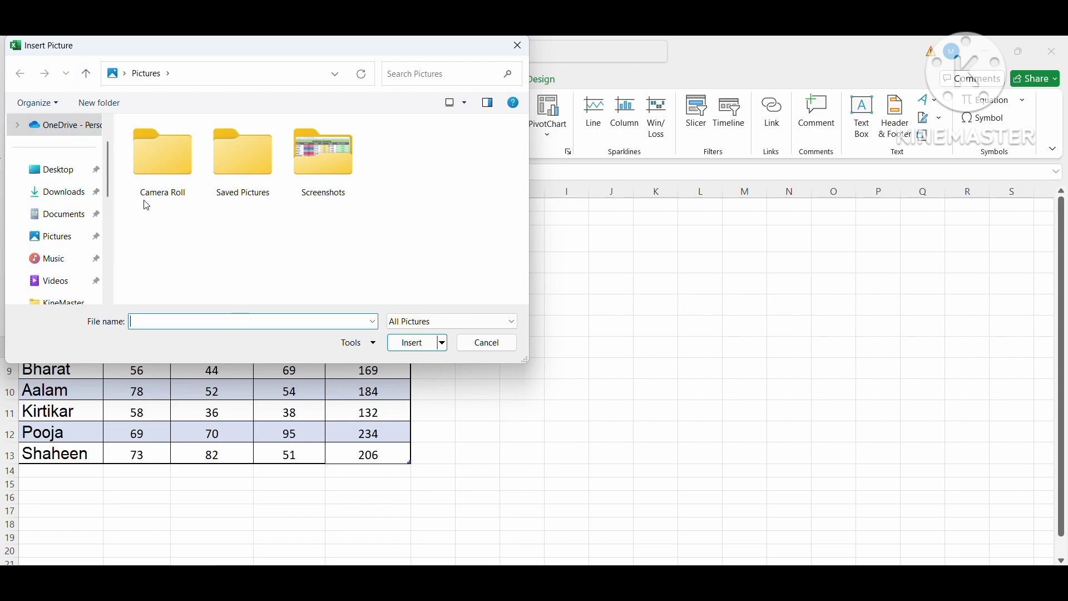
click(320, 202)
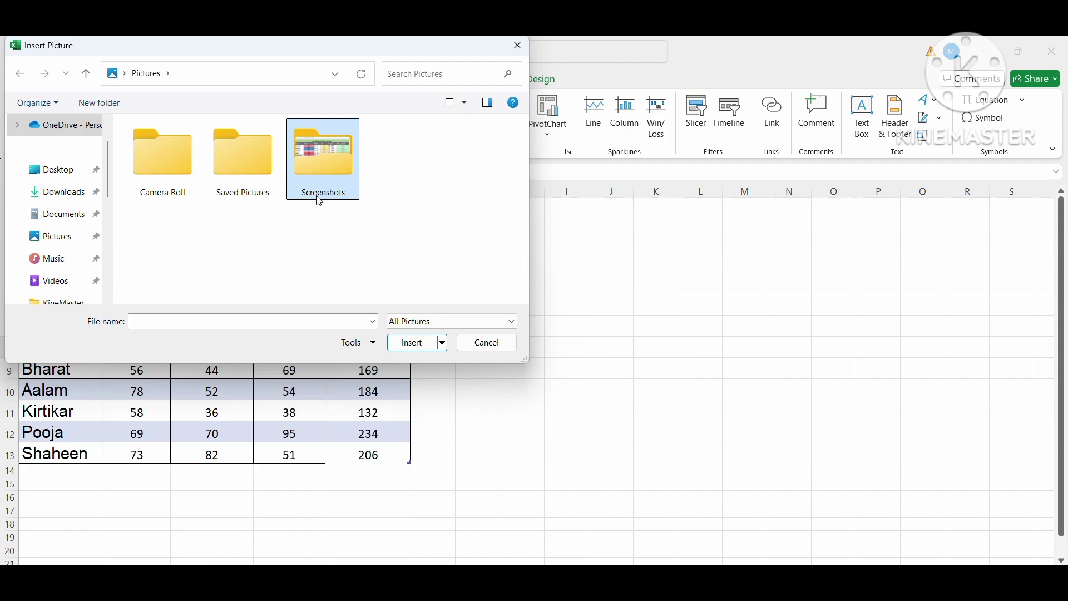
double_click(320, 201)
click(165, 201)
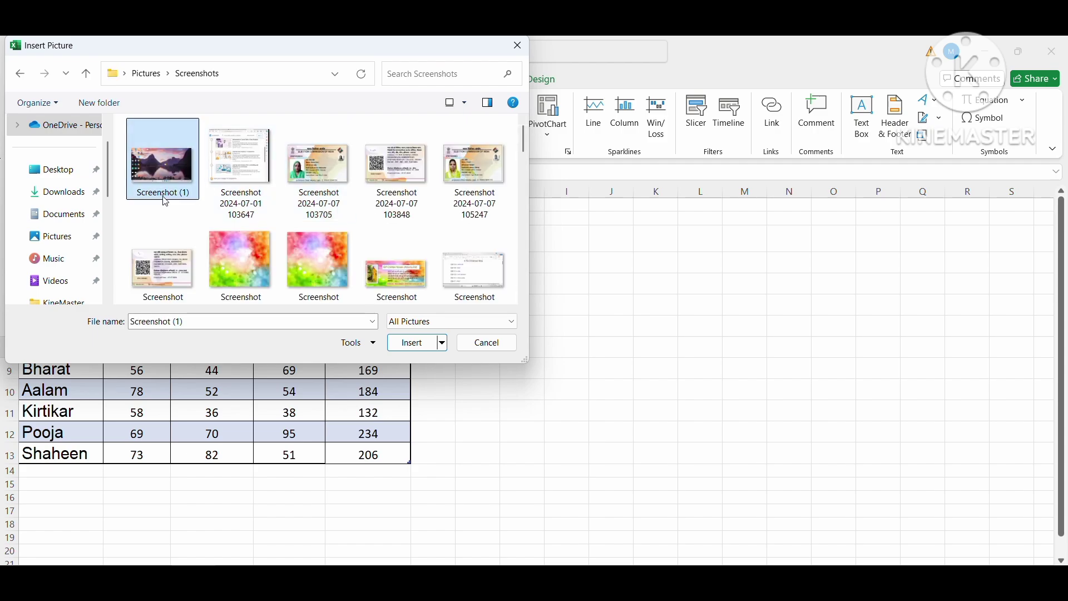
click(412, 343)
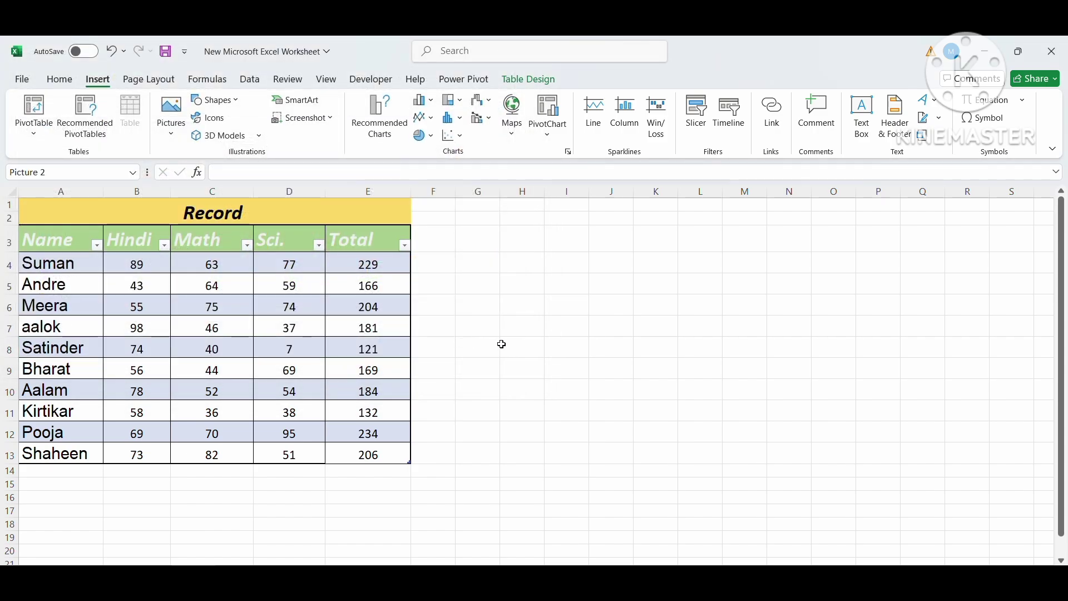
Place the picture beside the table at about 8 cm high and 8.4 cm wide, with a white frame picture style
drag(618, 448, 745, 312)
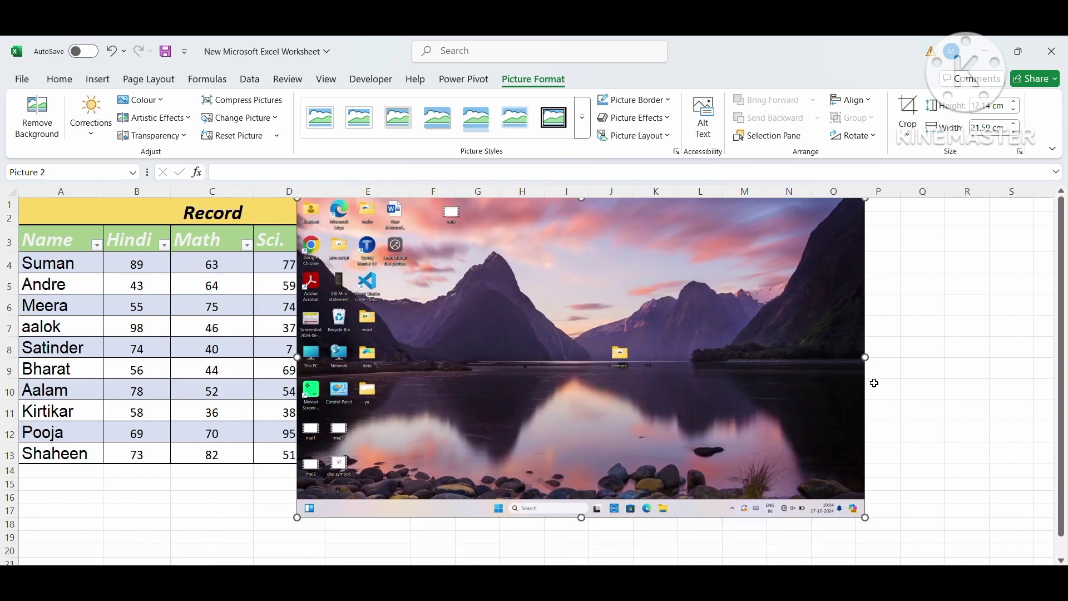
drag(866, 356, 743, 357)
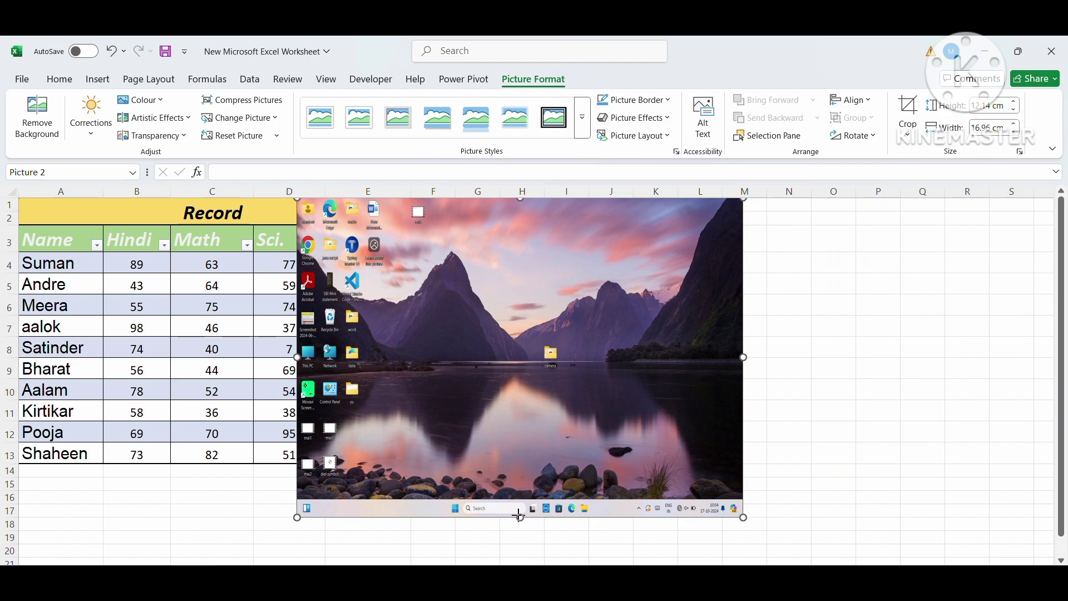
drag(520, 515, 529, 393)
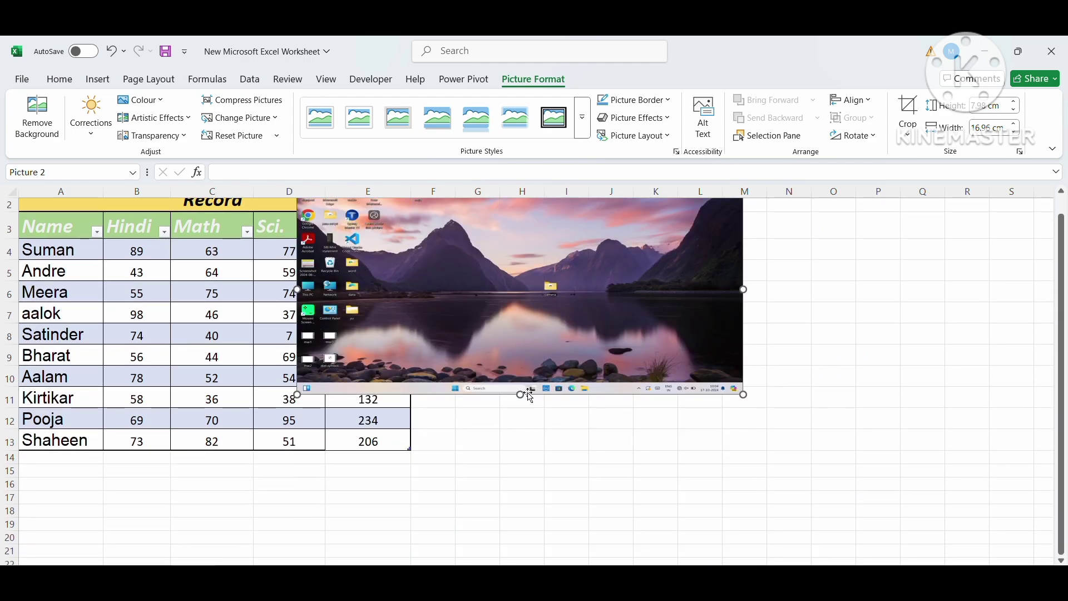
drag(297, 295, 520, 293)
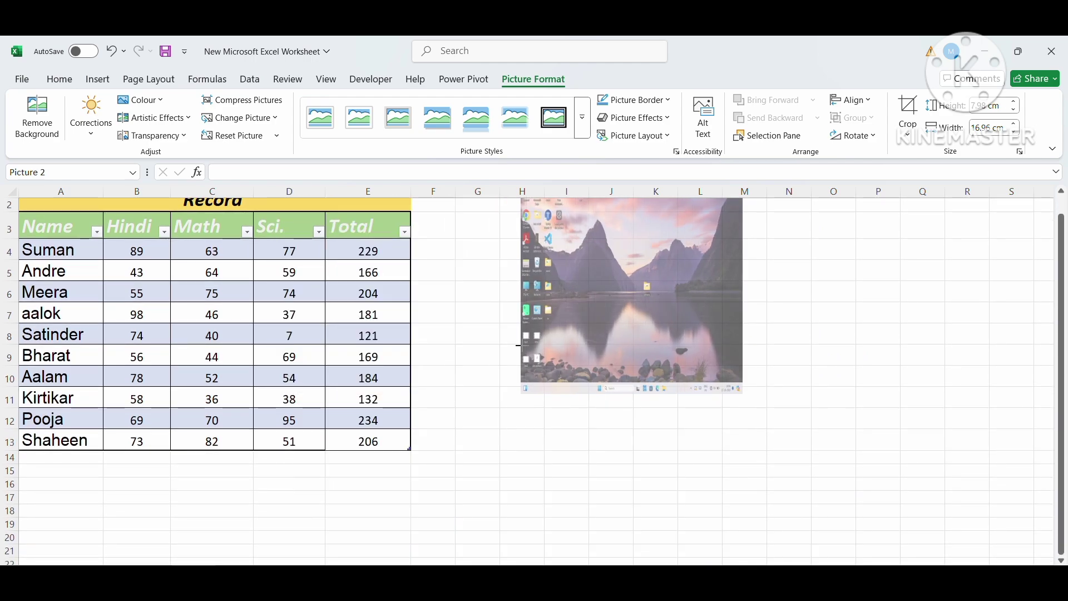
drag(641, 359, 629, 402)
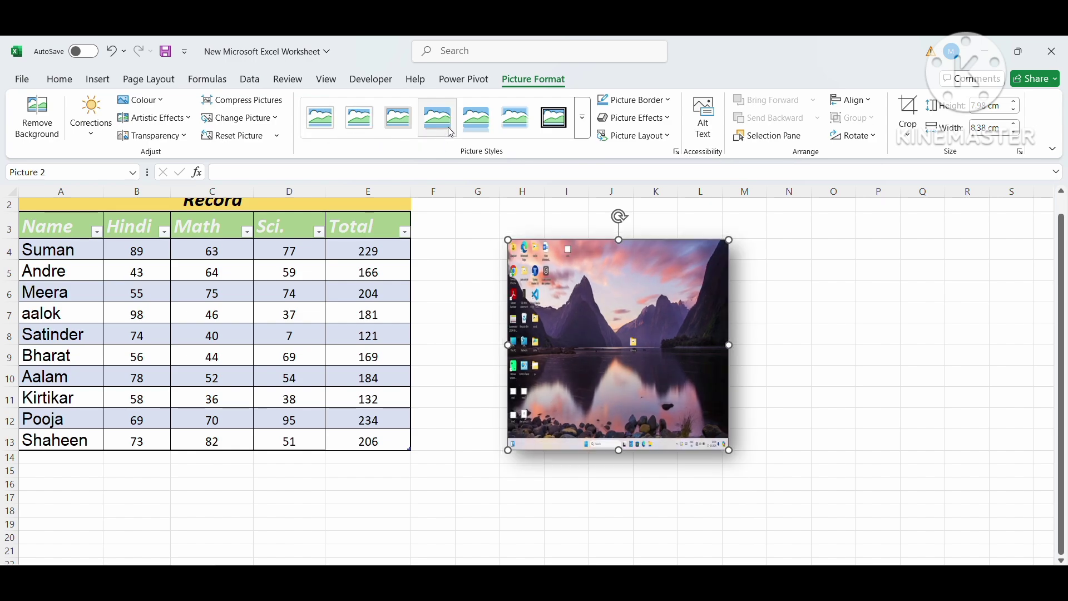
click(470, 334)
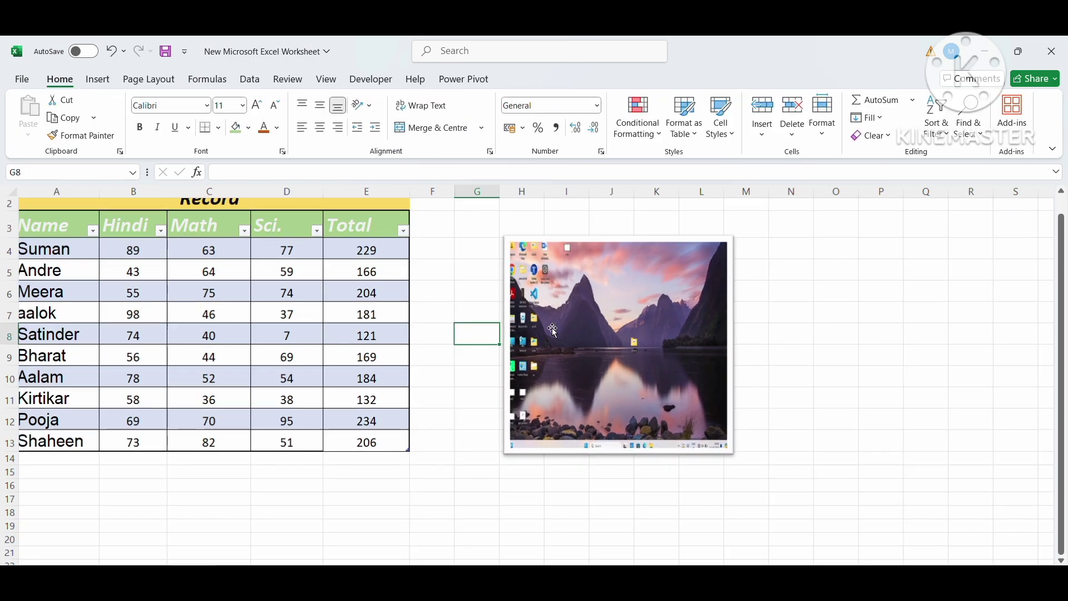
click(552, 328)
scroll(552, 328, up, 3)
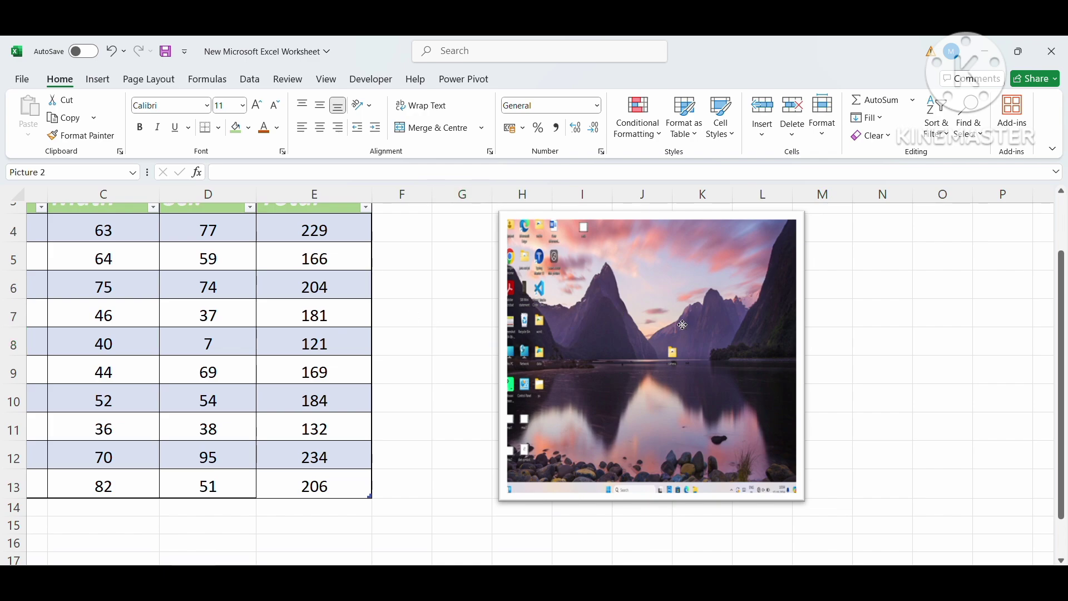
click(682, 325)
click(371, 341)
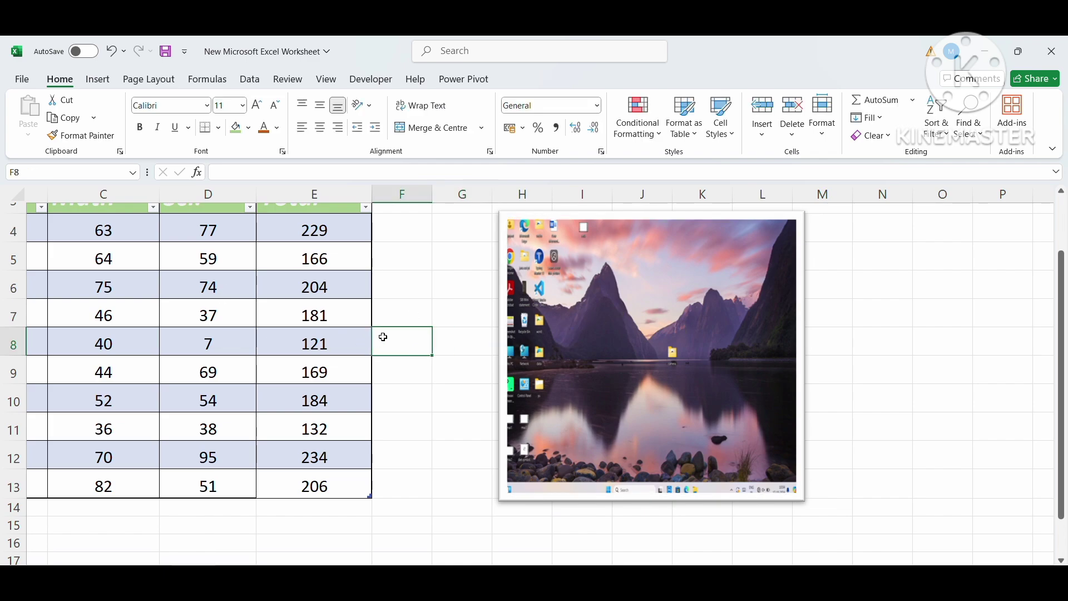
click(245, 342)
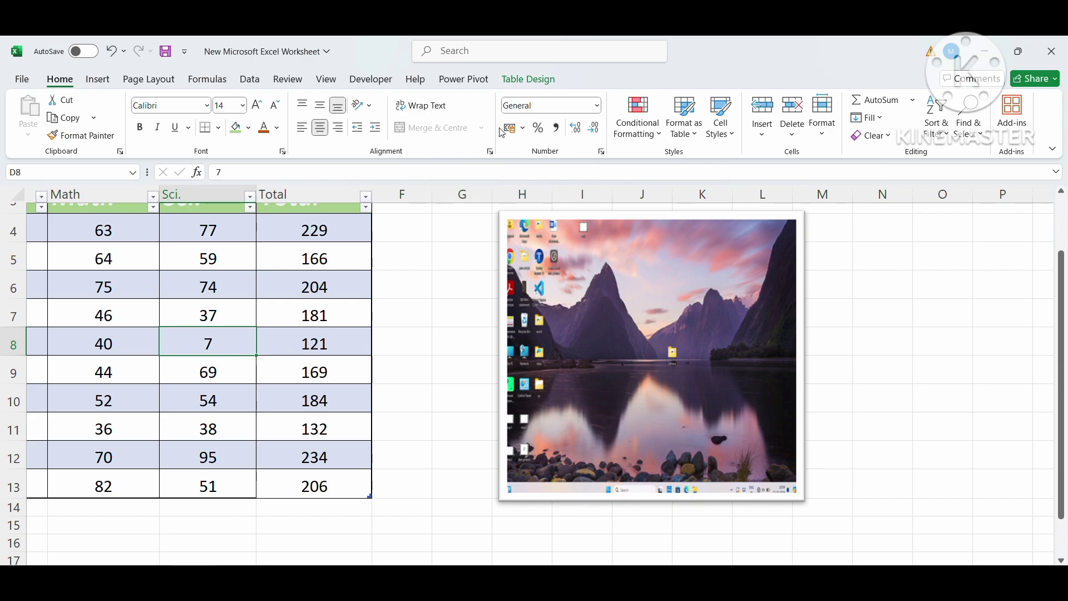
Give the inserted picture a light gold border from the theme colours
click(612, 285)
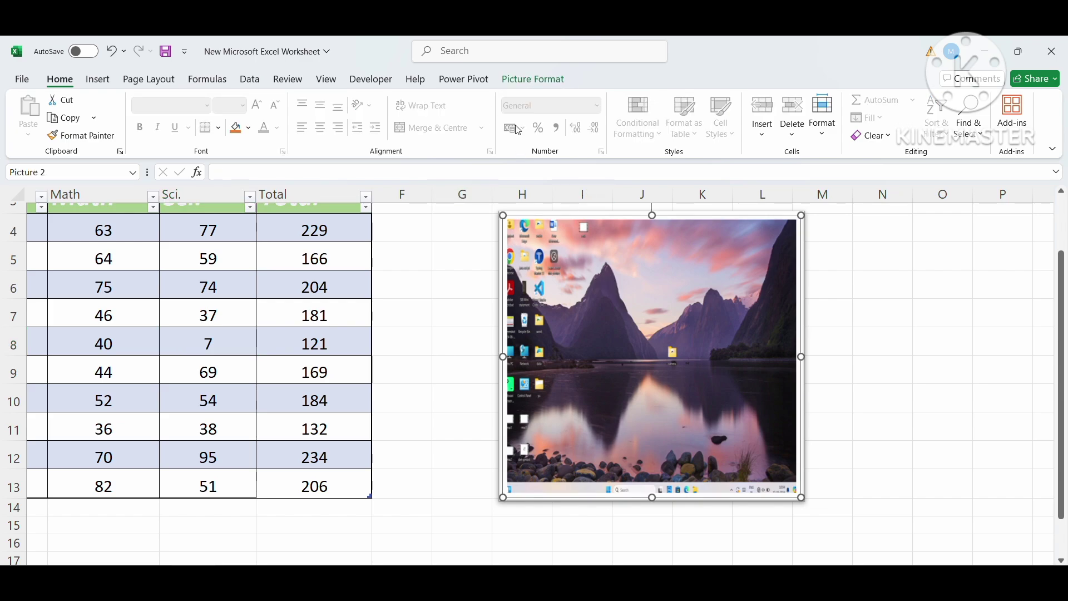
click(539, 78)
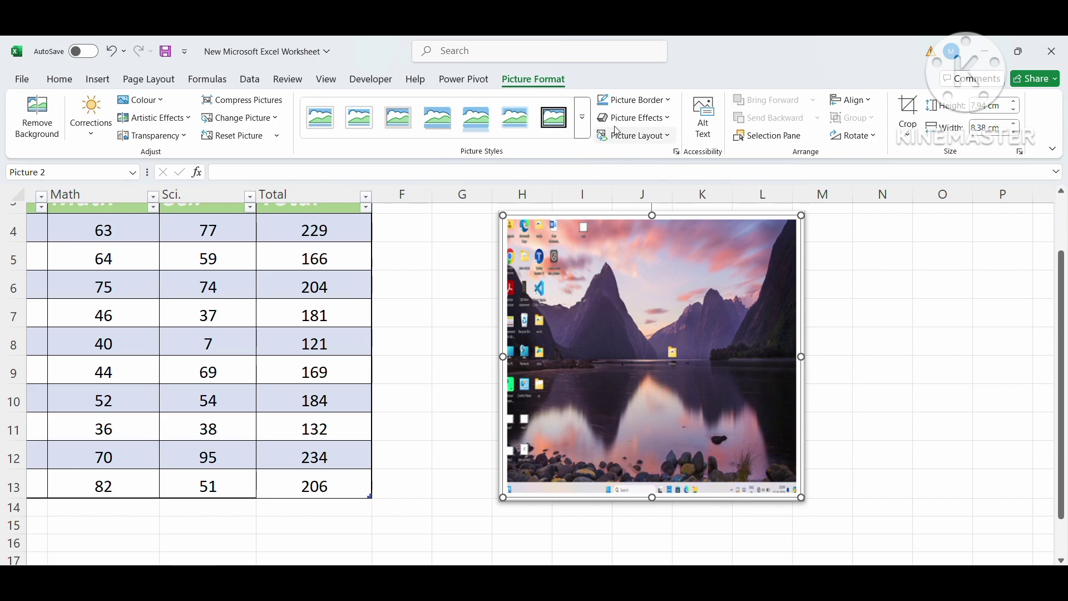
click(634, 100)
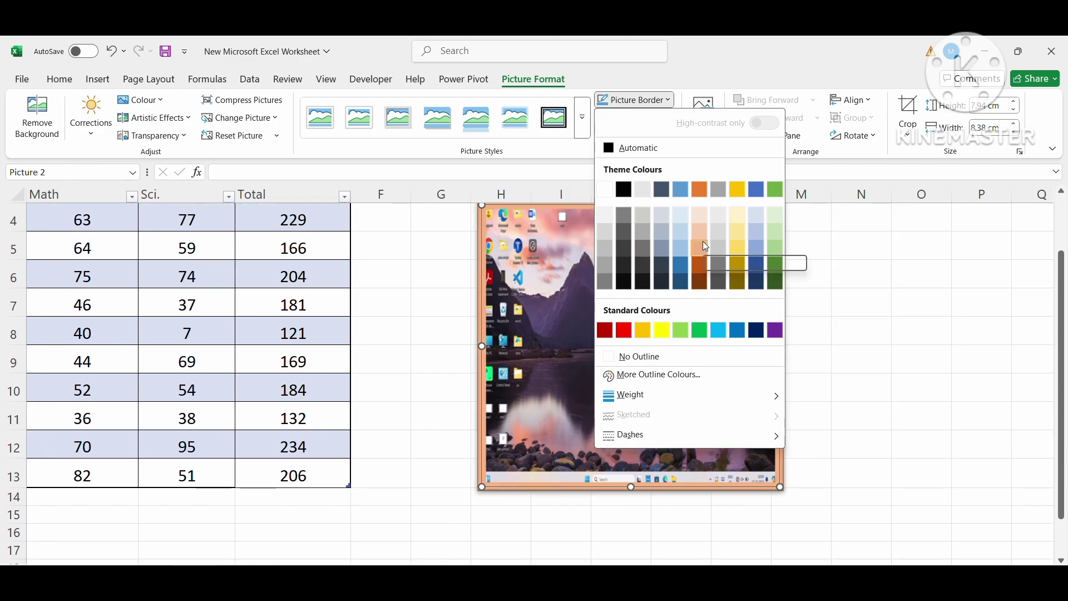
click(740, 248)
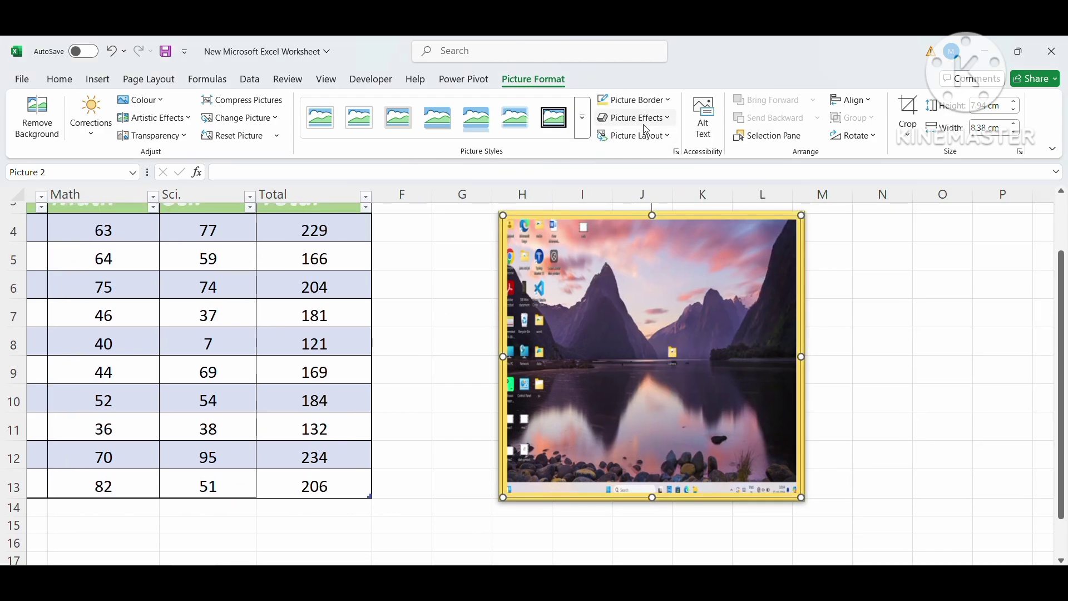
Look through the effects available for the picture without applying any, and return to the insert commands
click(663, 121)
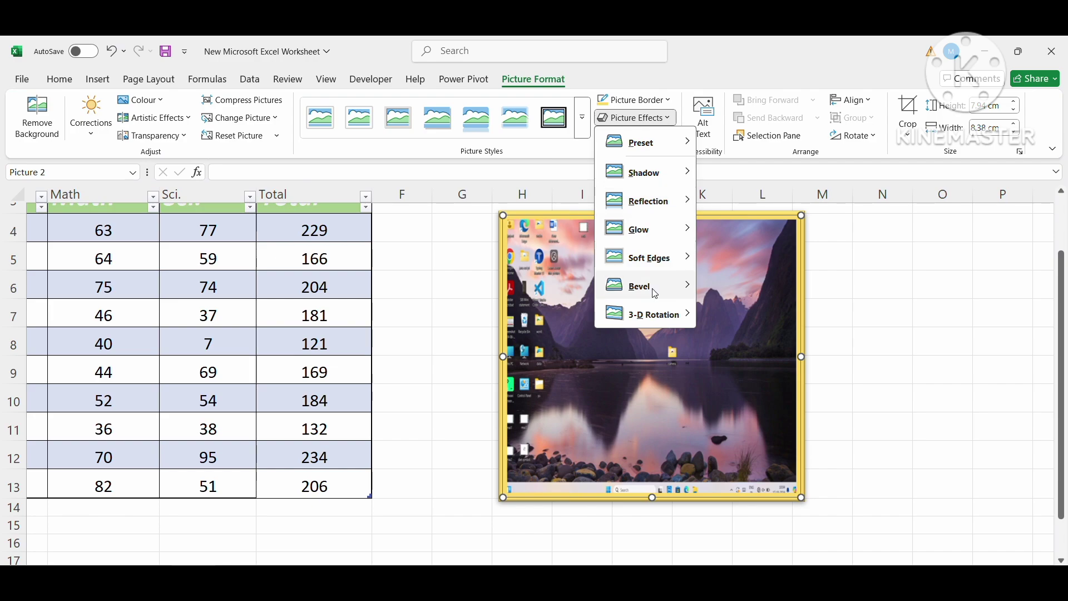
click(449, 336)
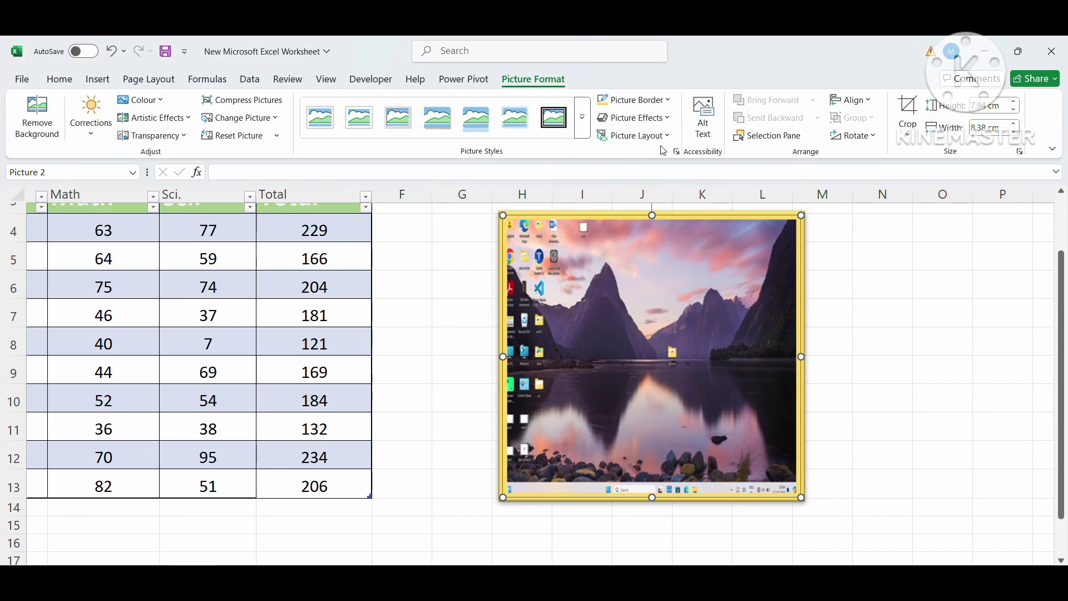
click(124, 82)
click(98, 79)
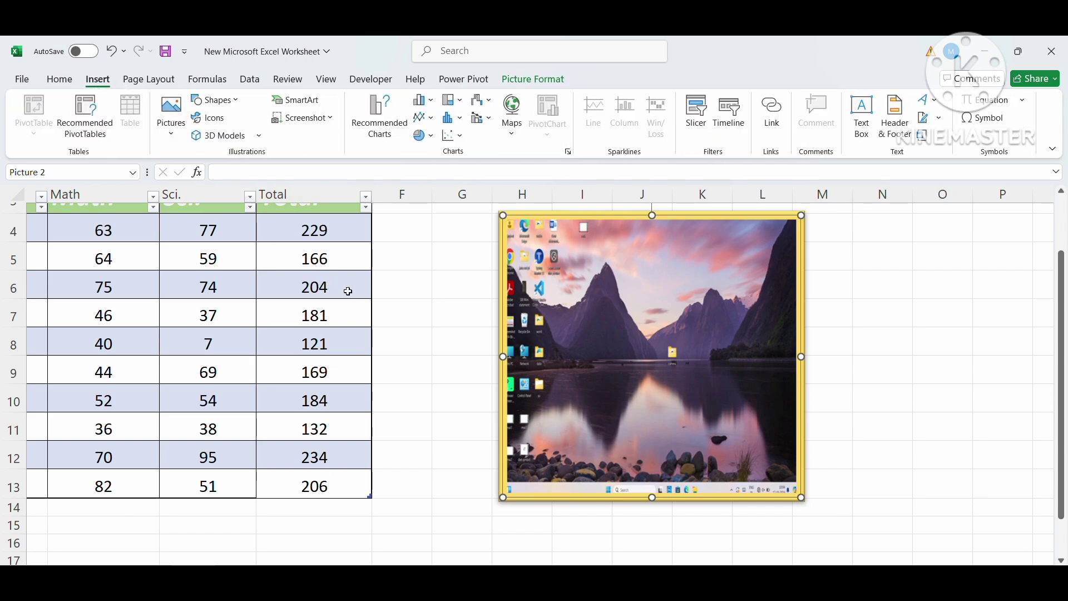
Draw a folded-corner rectangle about 3.65 cm high and 4.58 cm wide between table and picture, with the solid black shape style
click(233, 109)
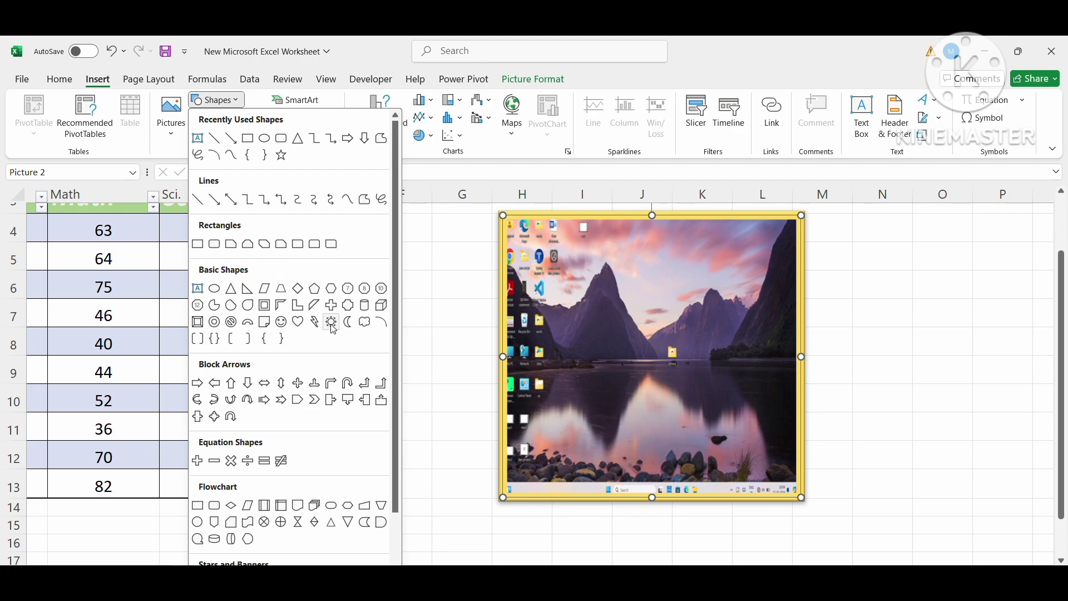
click(264, 323)
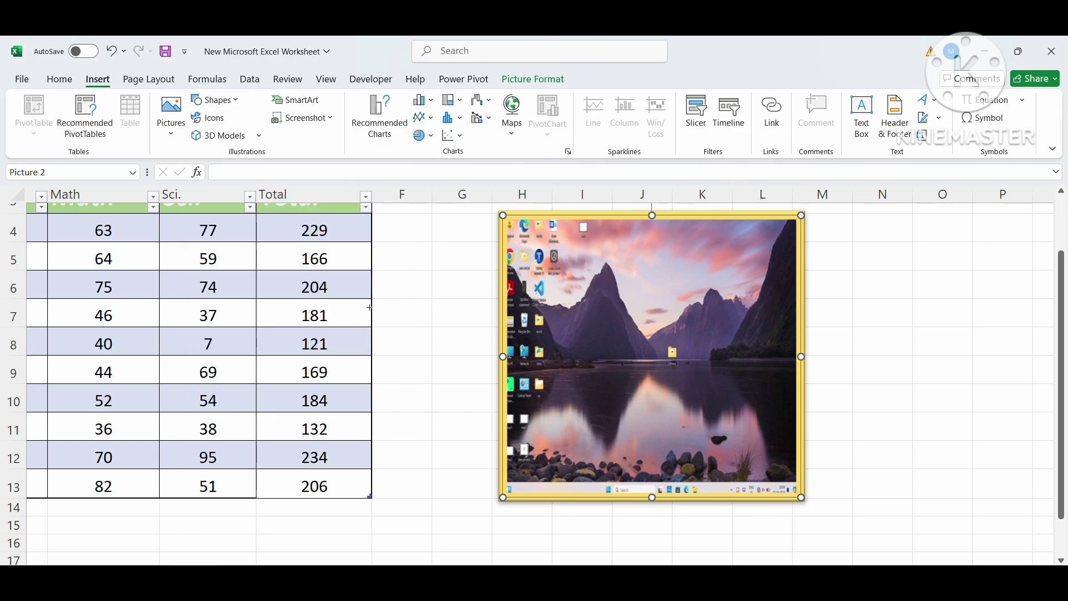
drag(392, 316, 556, 446)
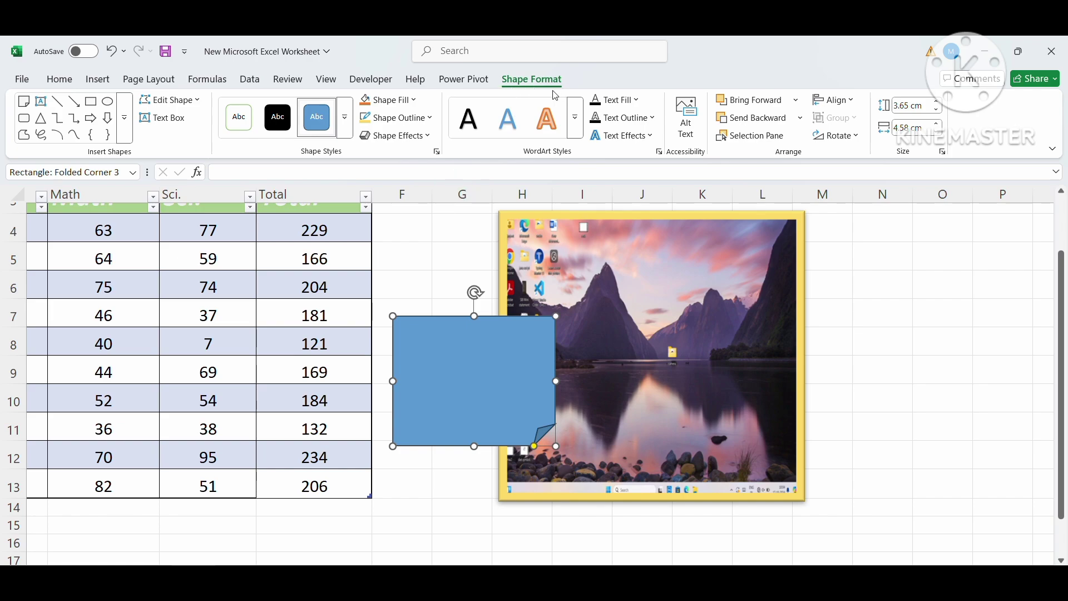
click(278, 125)
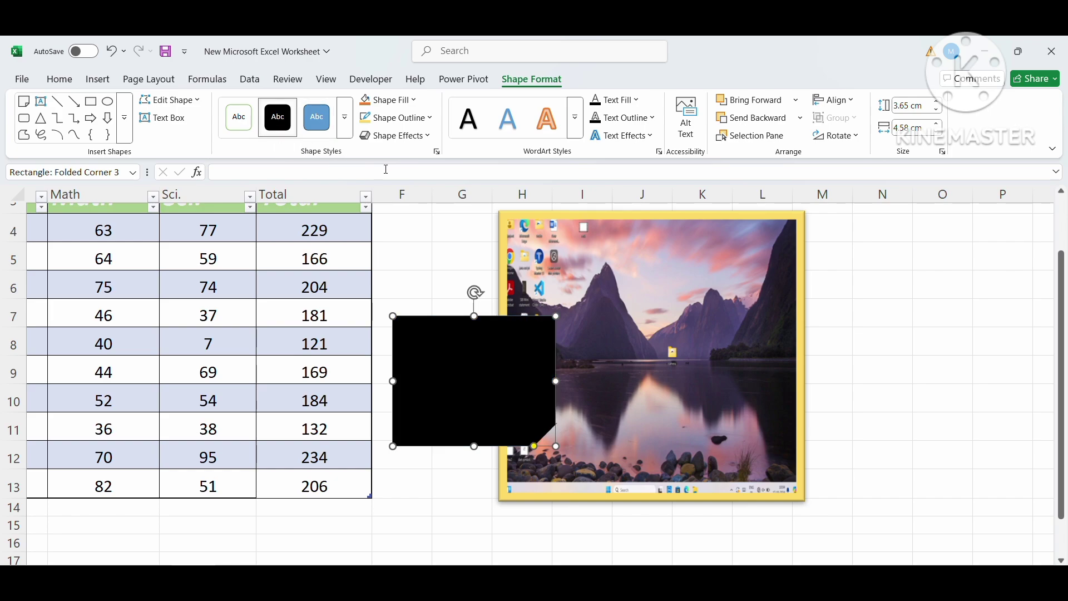
Fill the folded-corner shape with a bright magenta from the standard colour hexagon of the extended fill colours
click(403, 101)
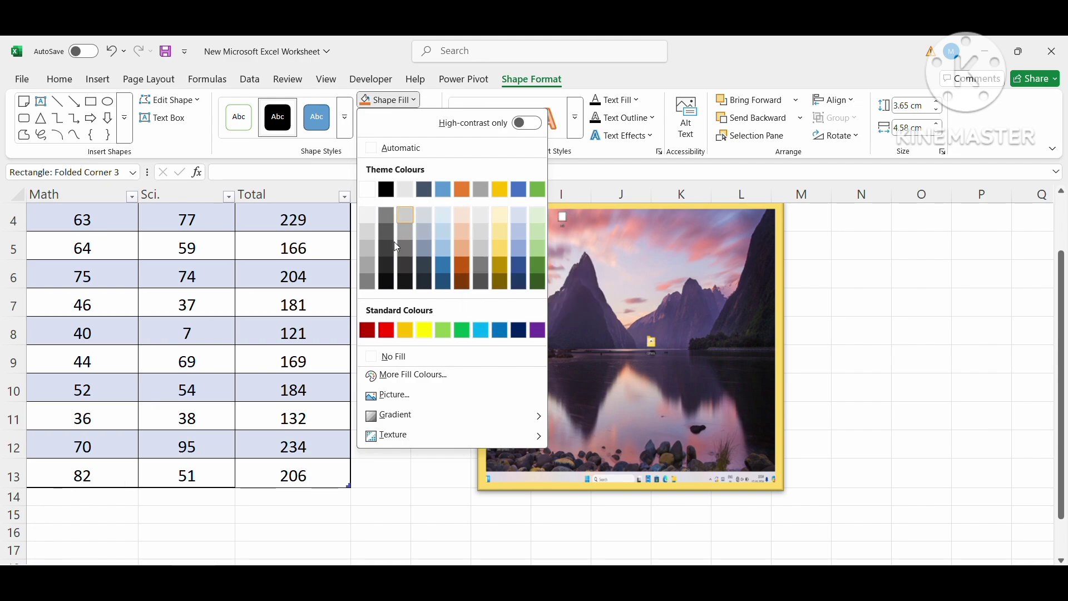
click(400, 375)
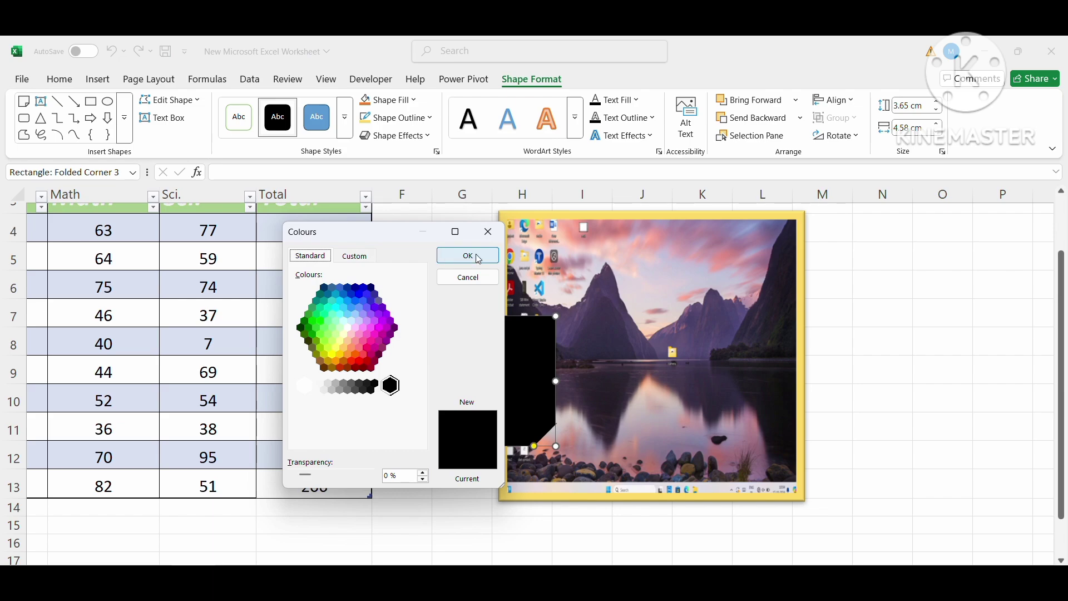
click(348, 330)
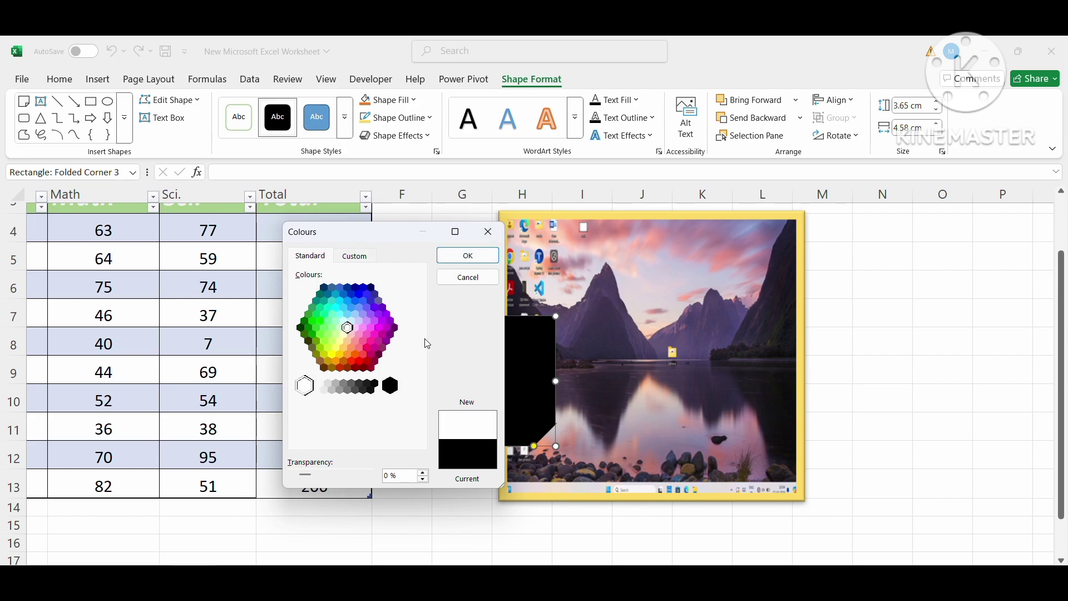
click(364, 354)
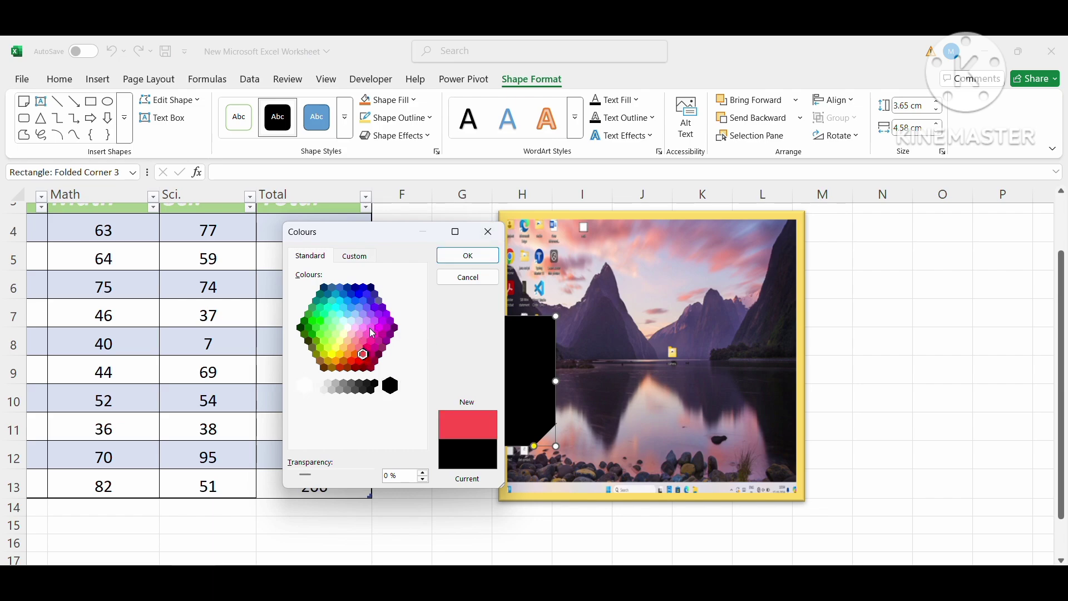
click(367, 335)
click(370, 327)
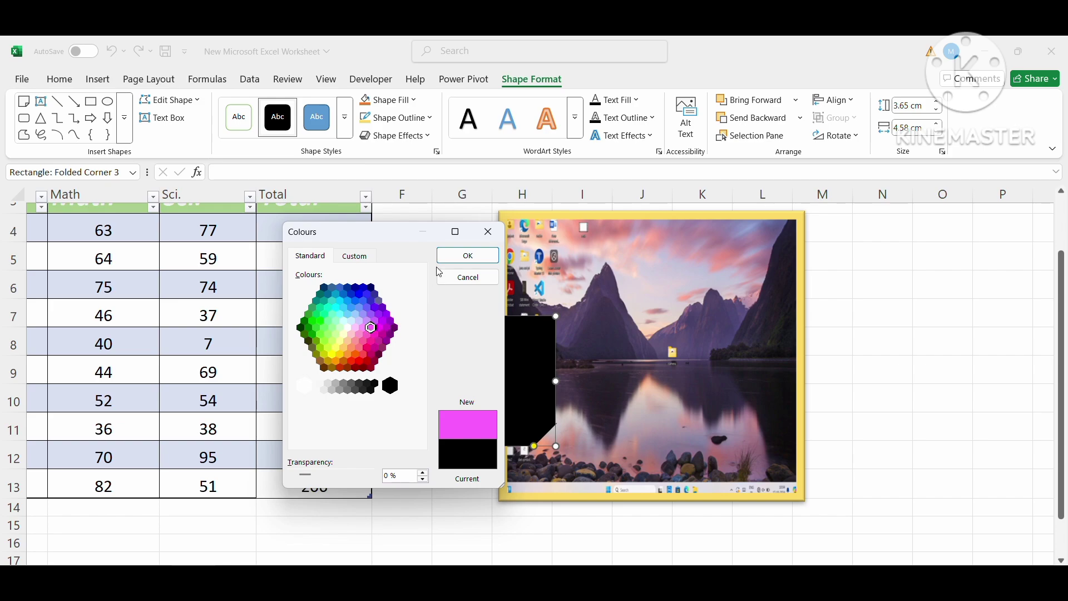
click(462, 256)
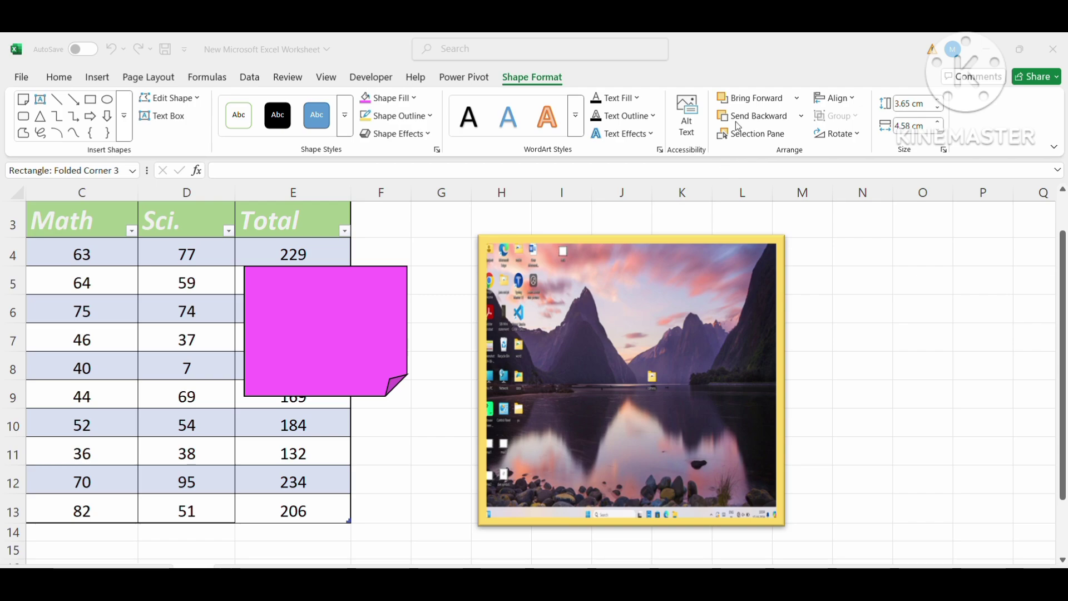
Move the magenta folded-corner shape off the marks into the gap beside rows 7 to 11, slightly overlapping the picture's edge
click(376, 330)
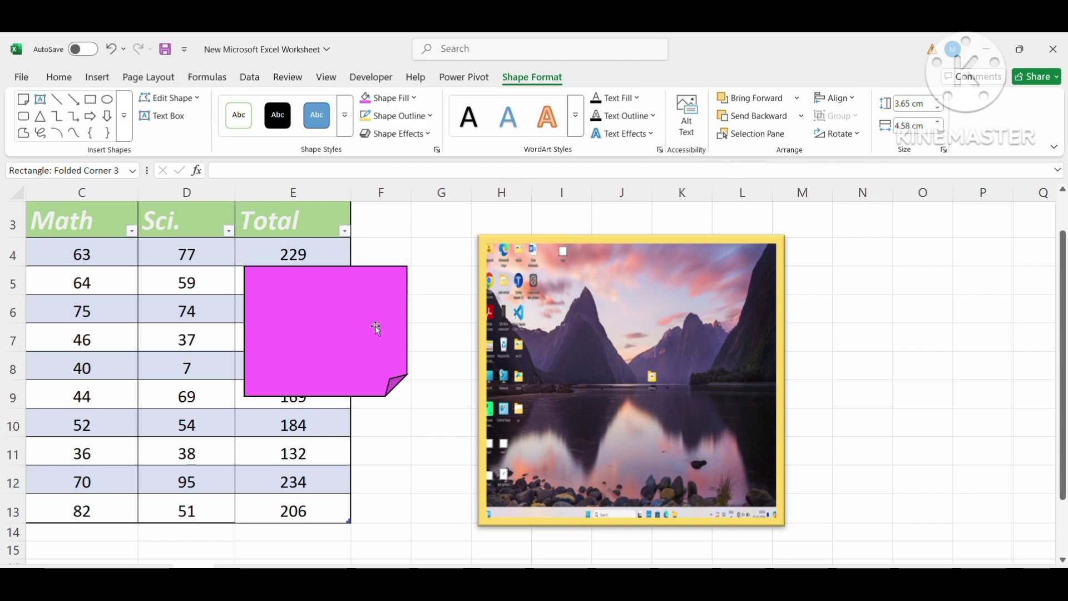
drag(370, 337, 573, 419)
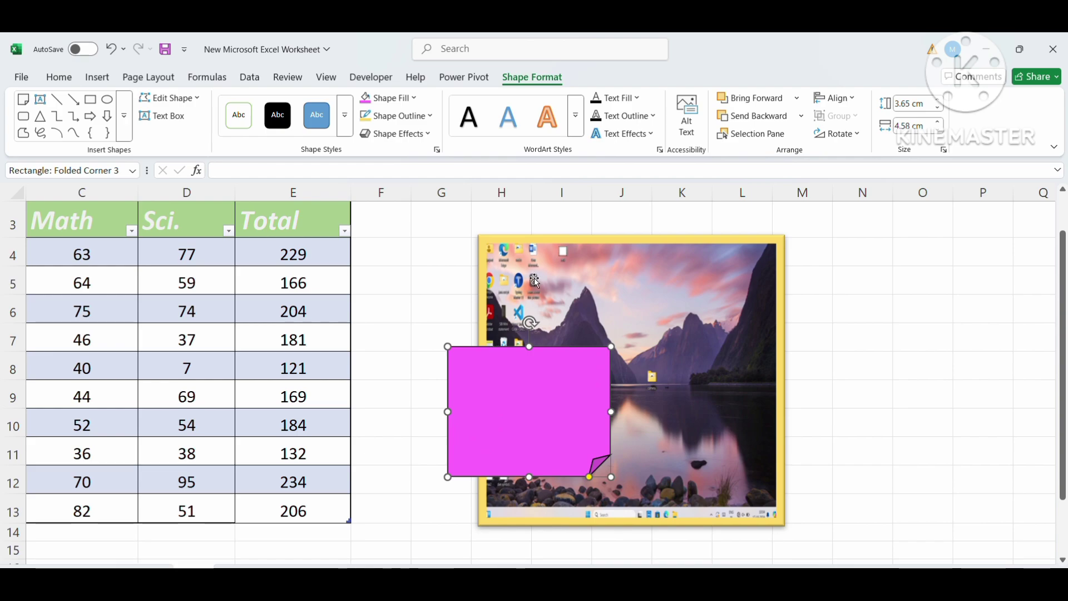
click(503, 345)
click(503, 346)
drag(541, 389, 439, 379)
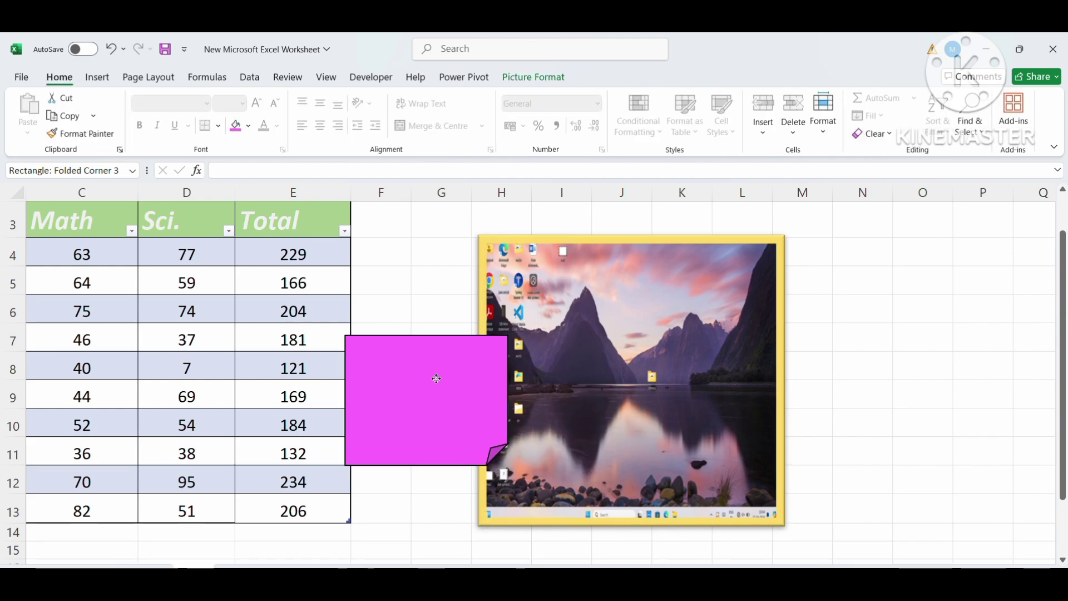
Insert the outlined smiling halo face from the stock icons and place it above the magenta shape, beside the table
click(97, 77)
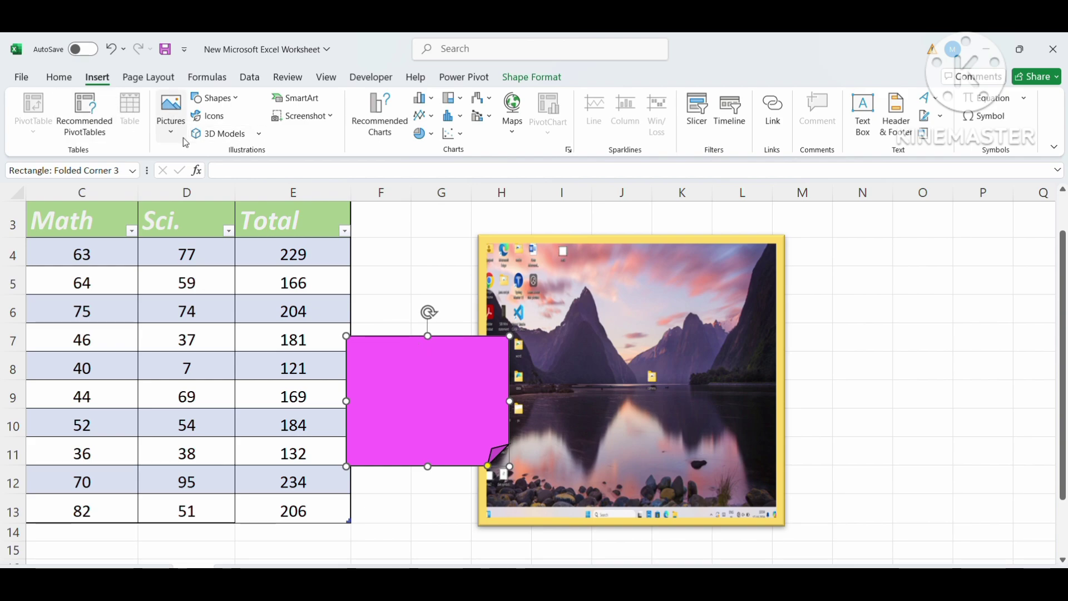
click(220, 117)
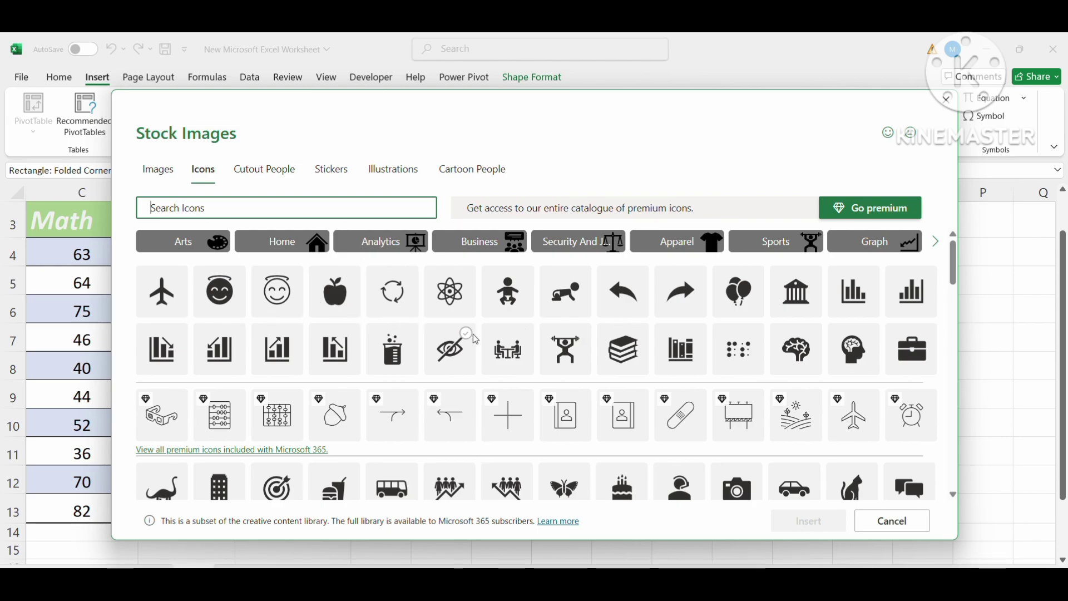
click(270, 294)
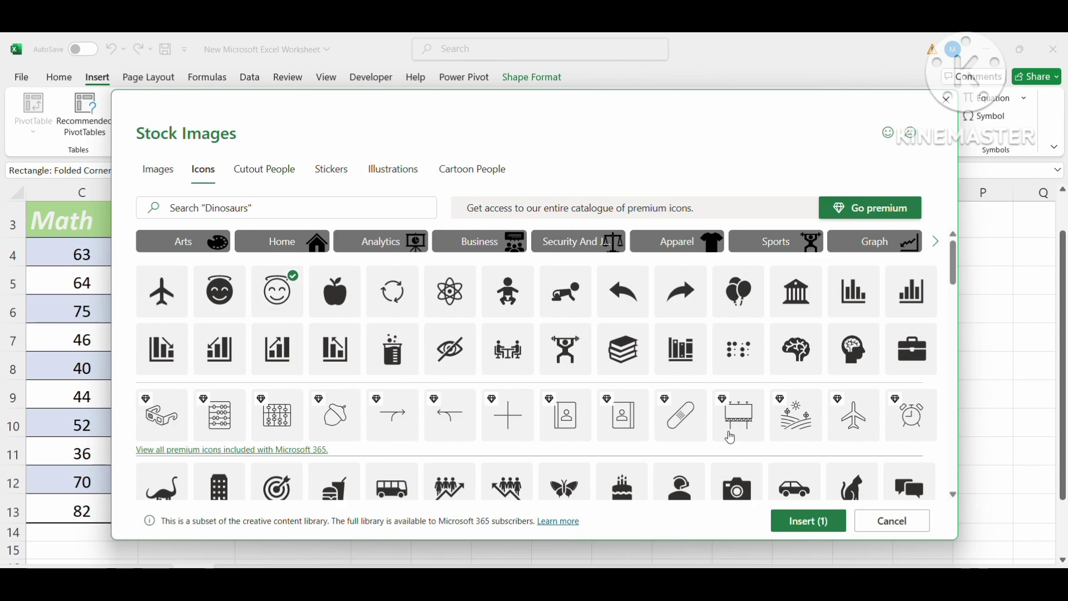
click(810, 522)
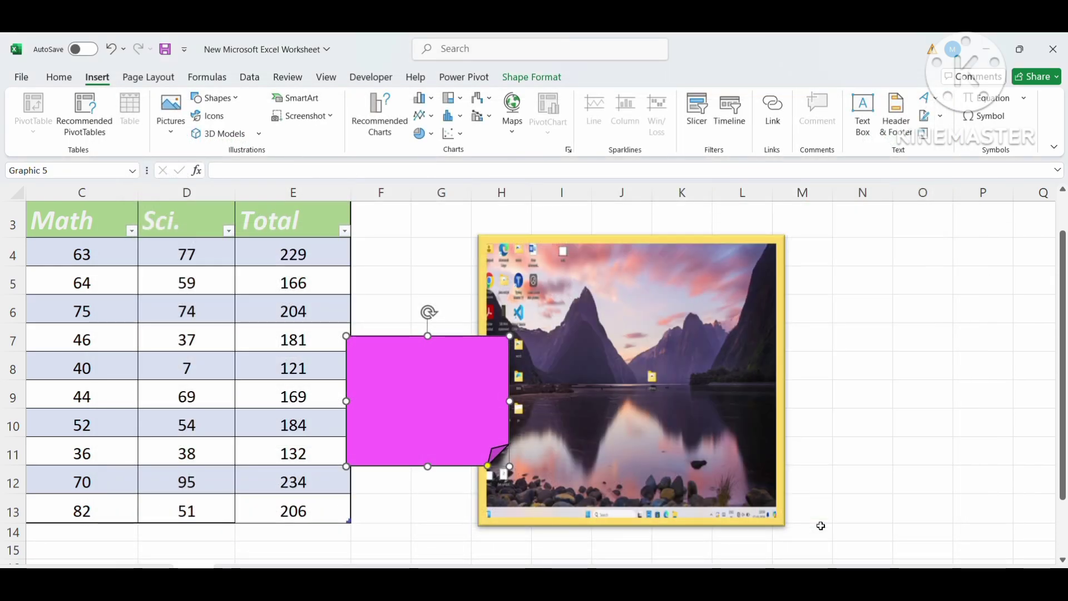
drag(195, 408, 421, 294)
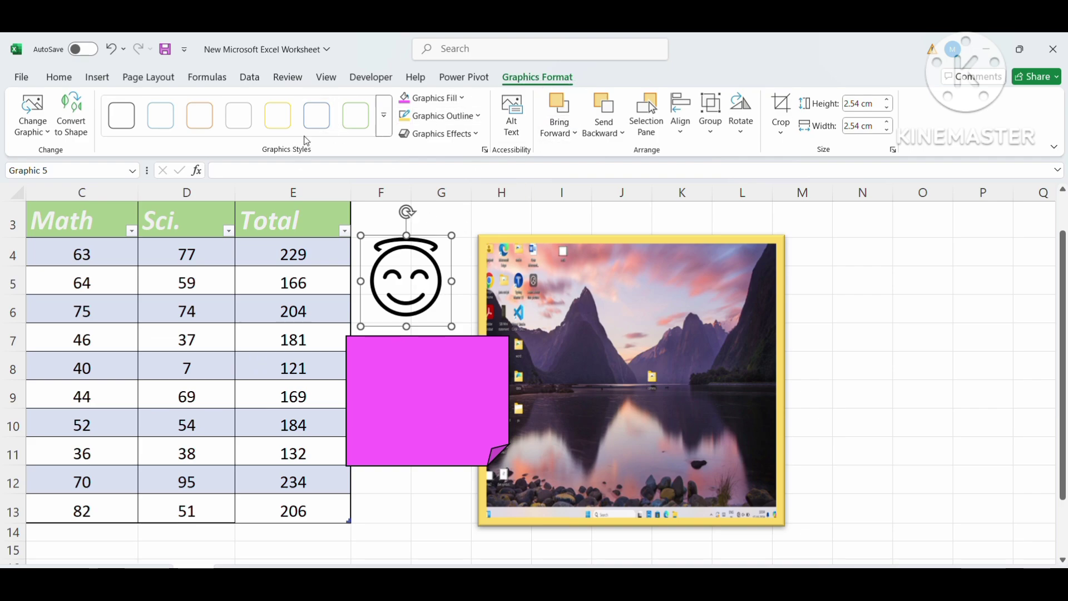
mouse_move(414, 275)
mouse_down()
mouse_move(371, 307)
mouse_move(398, 267)
mouse_up()
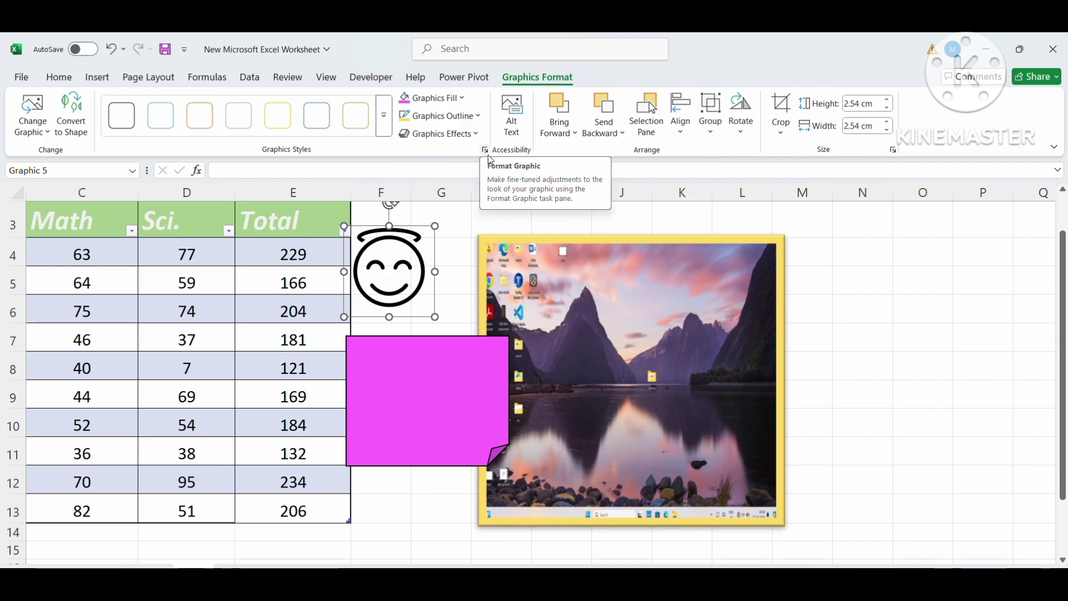
drag(371, 281, 465, 288)
Return to the insert commands and reselect the halo face icon on the sheet
click(440, 355)
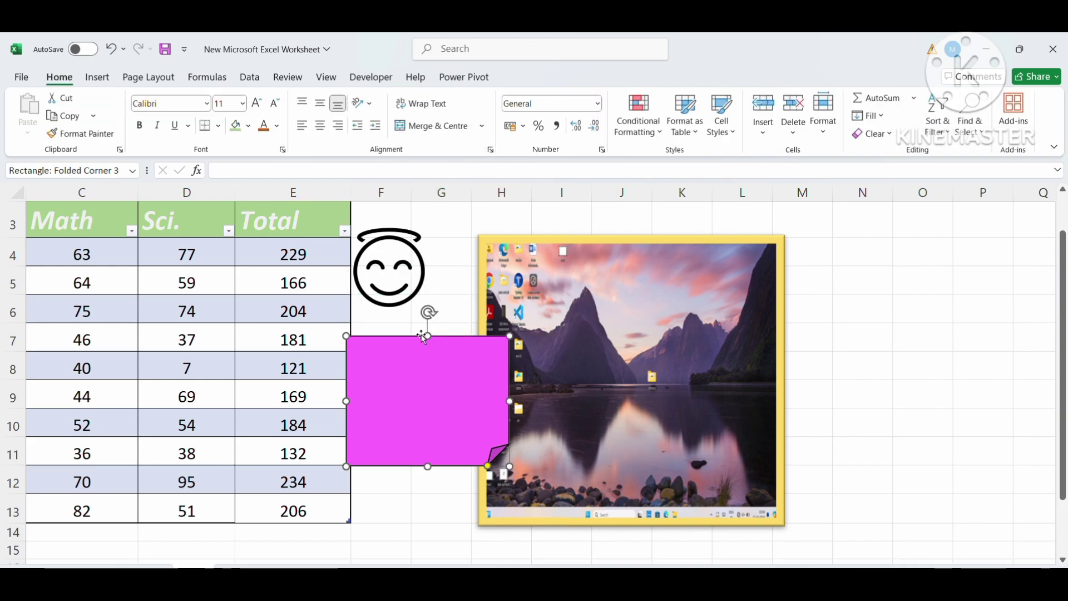
click(119, 78)
click(100, 78)
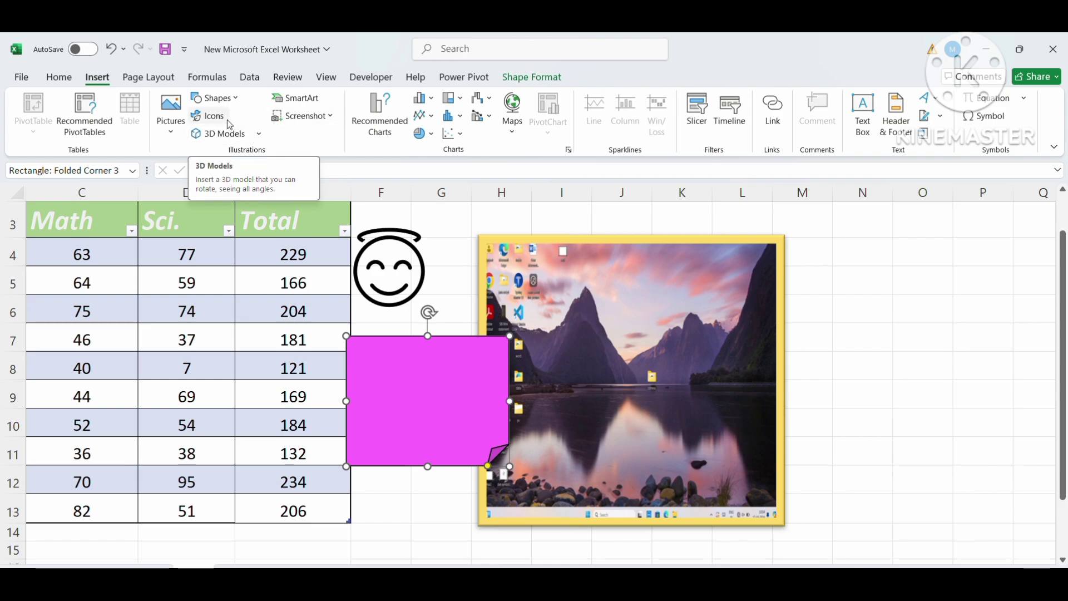
click(396, 246)
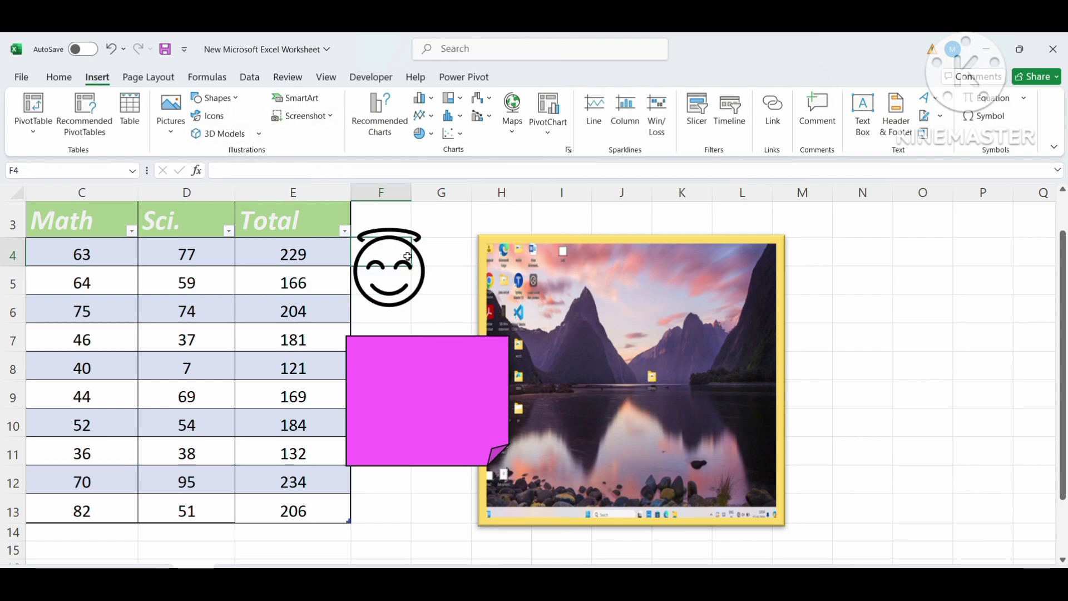
click(418, 313)
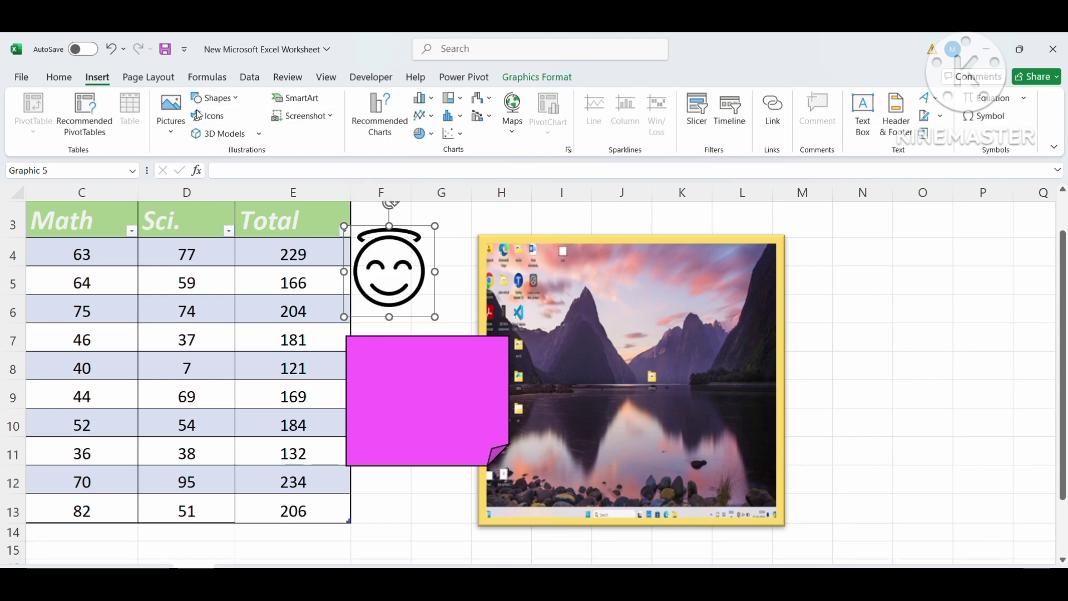
Insert the silver flying saucer with legs from the Robots category of the online 3D models and place it beyond the picture
click(230, 132)
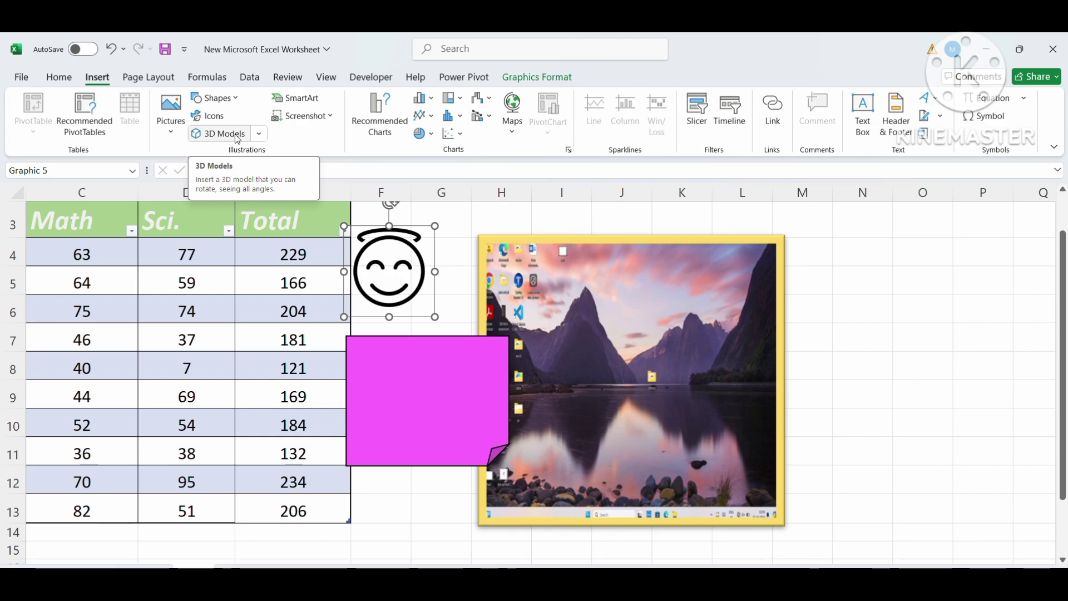
click(237, 139)
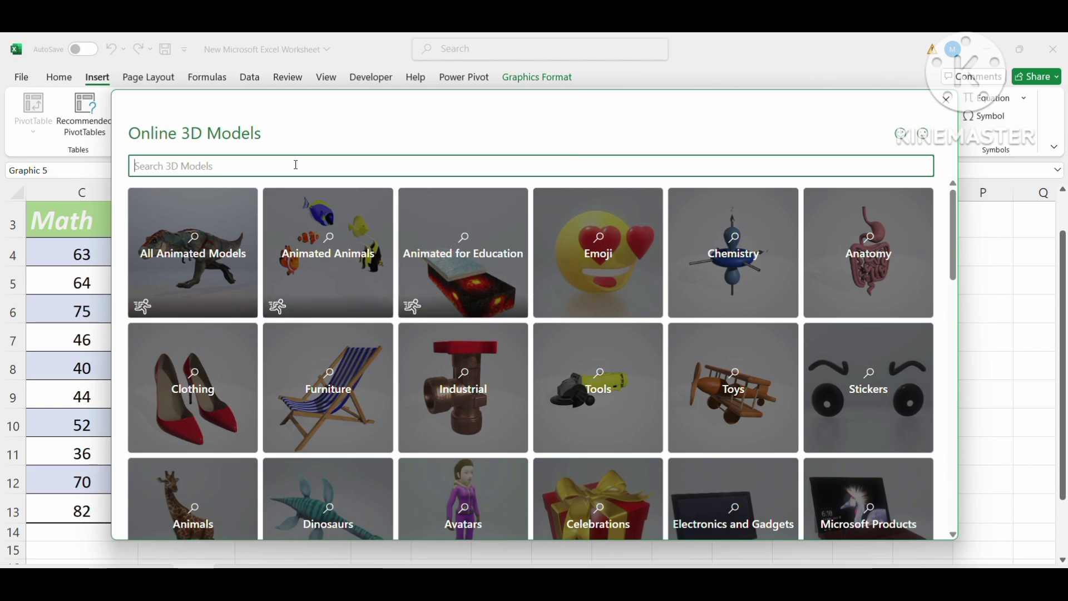
text(z)
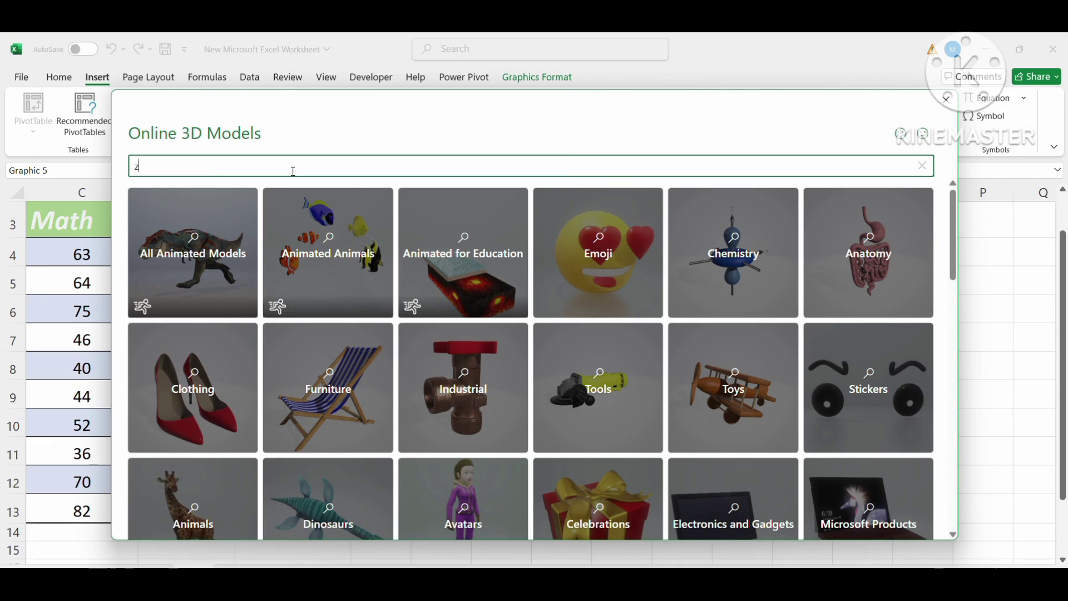
key(BackSpace)
scroll(950, 256, down, 8)
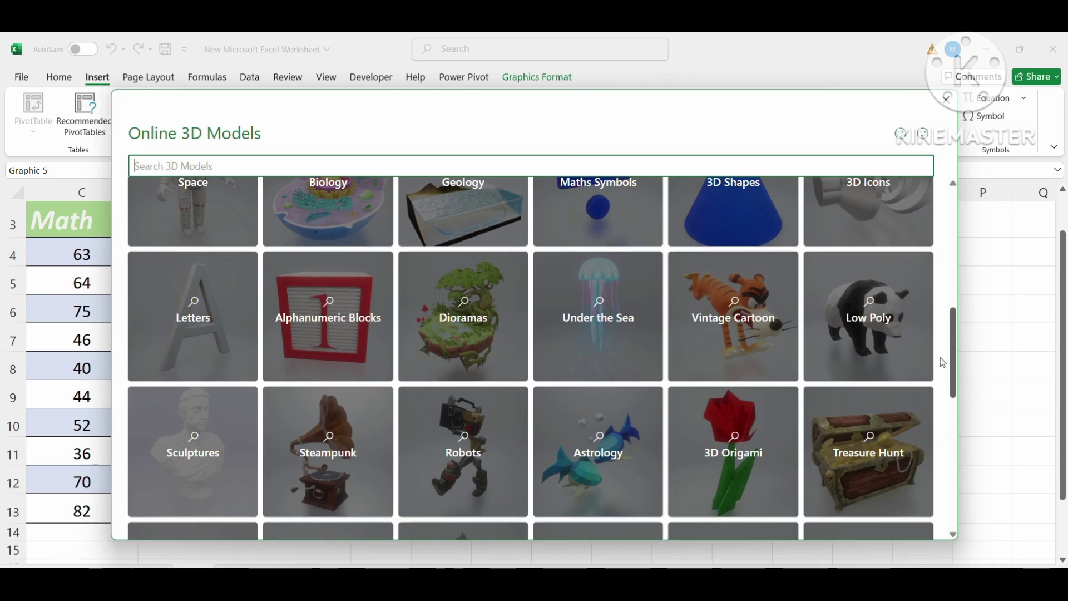
scroll(890, 334, up, 2)
click(506, 406)
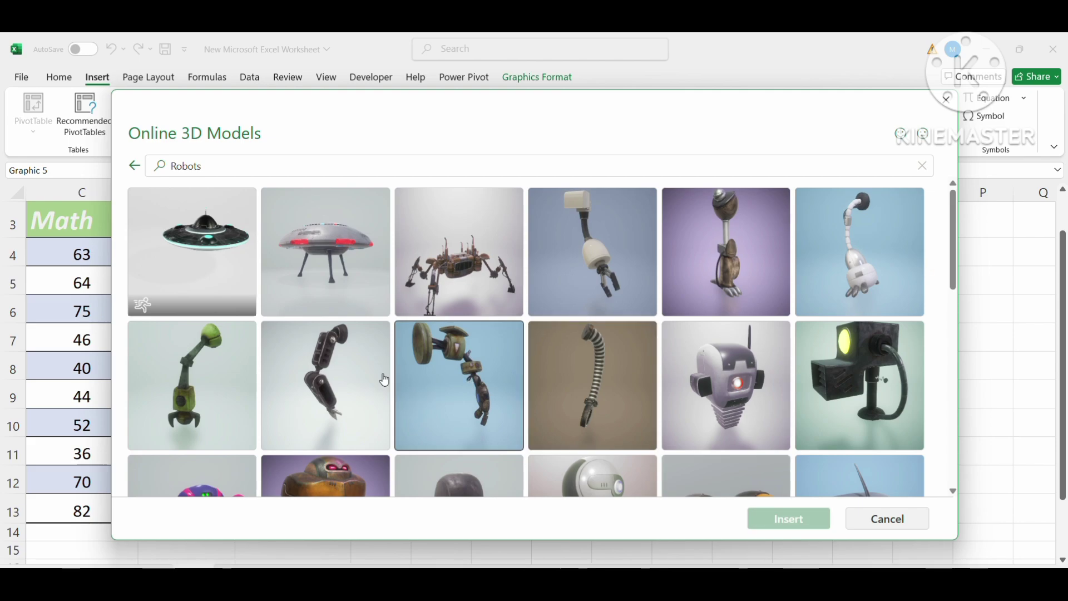
click(326, 300)
click(790, 520)
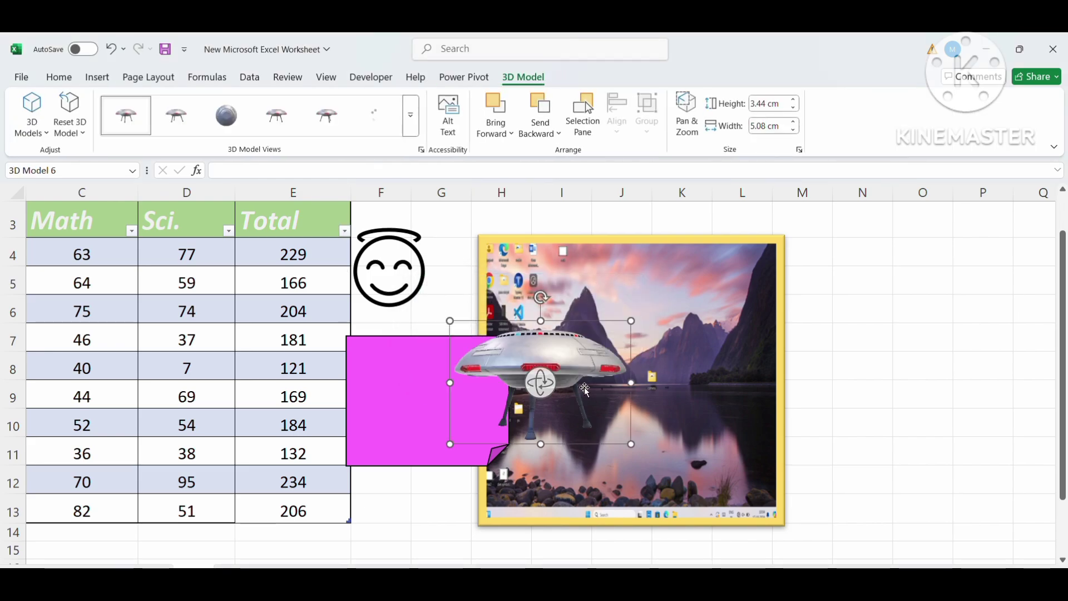
drag(572, 369, 964, 234)
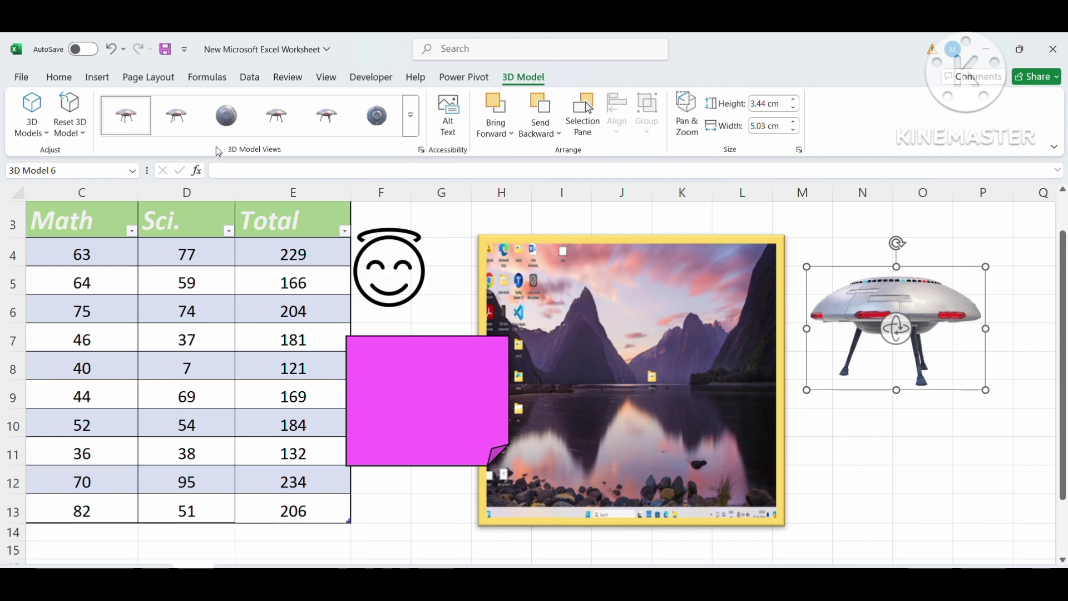
Try several preset views on the saucer model, keep the fifth, and rotate it in 3D to show its top at an angle
click(226, 120)
click(326, 115)
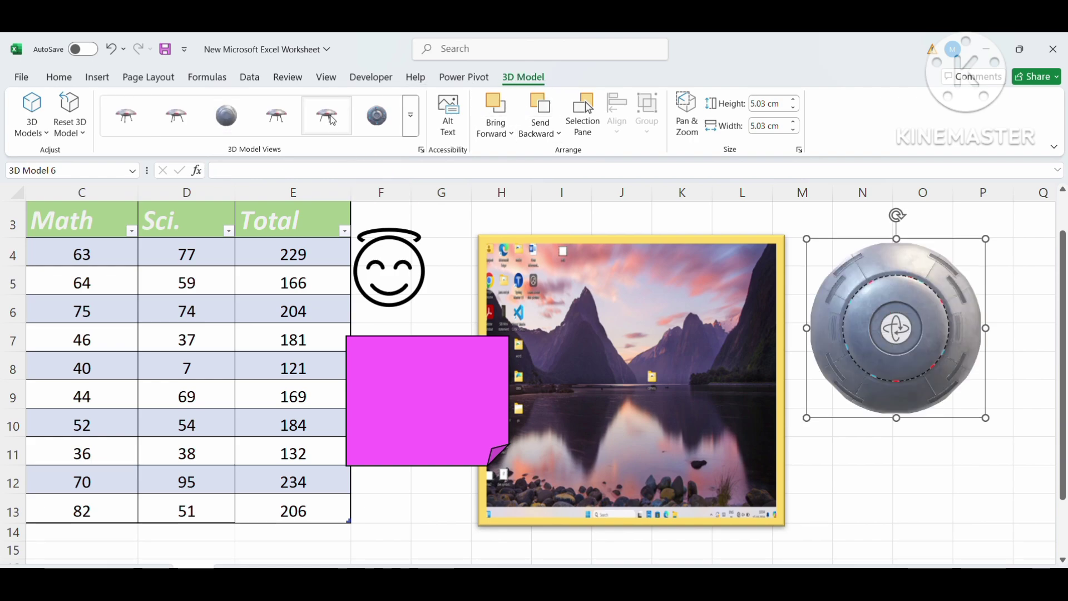
click(372, 123)
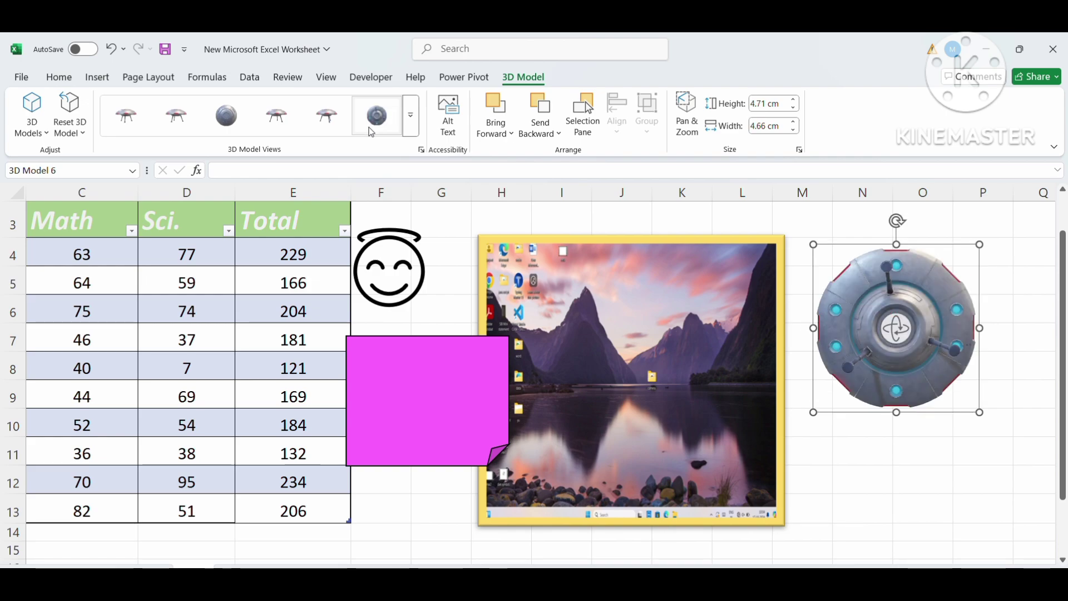
click(326, 115)
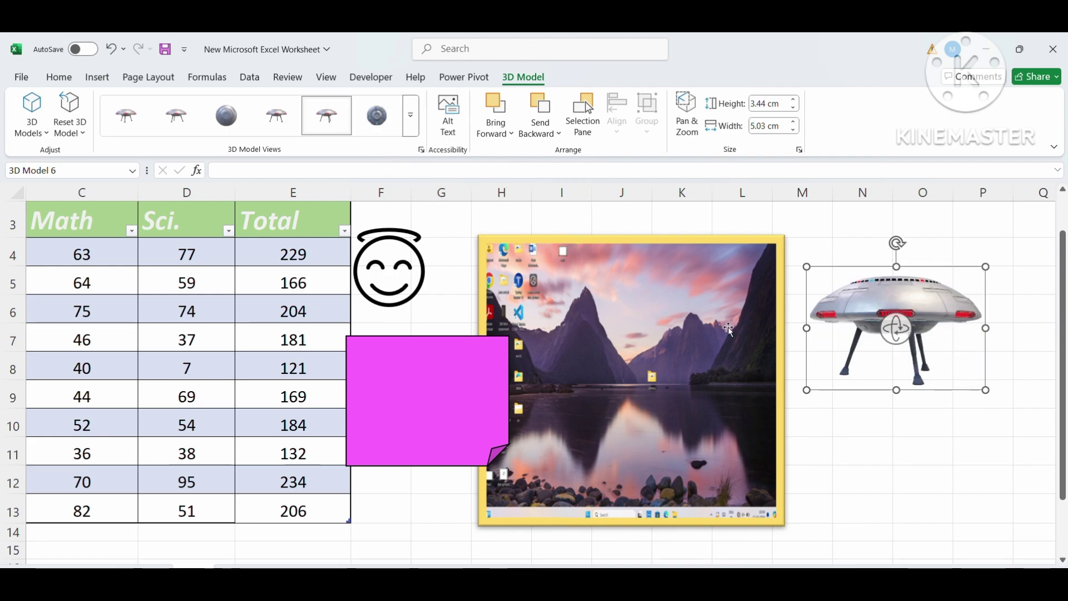
drag(897, 325, 939, 372)
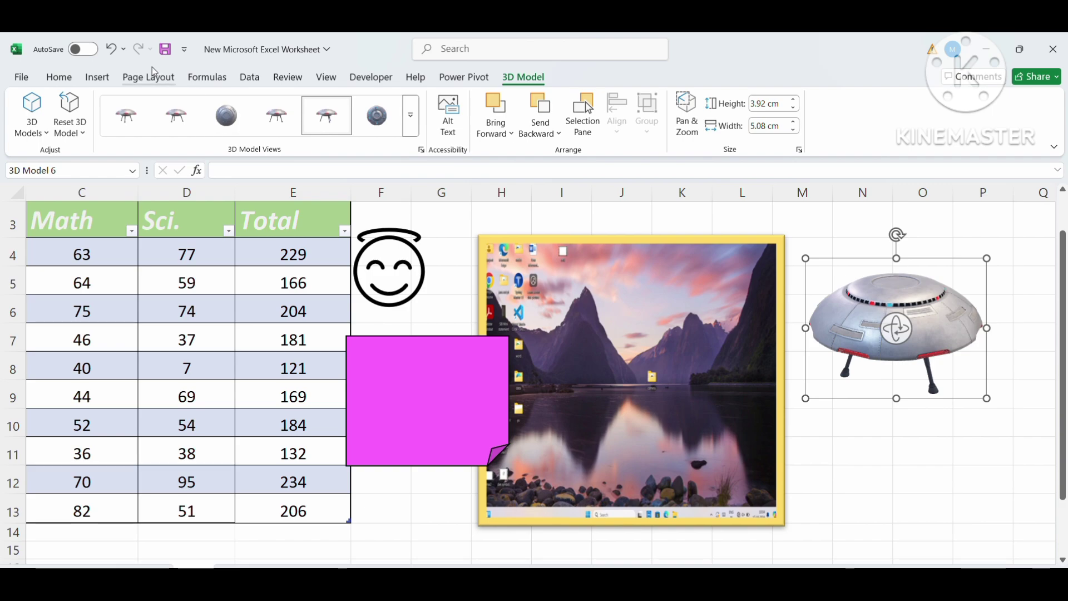
click(97, 78)
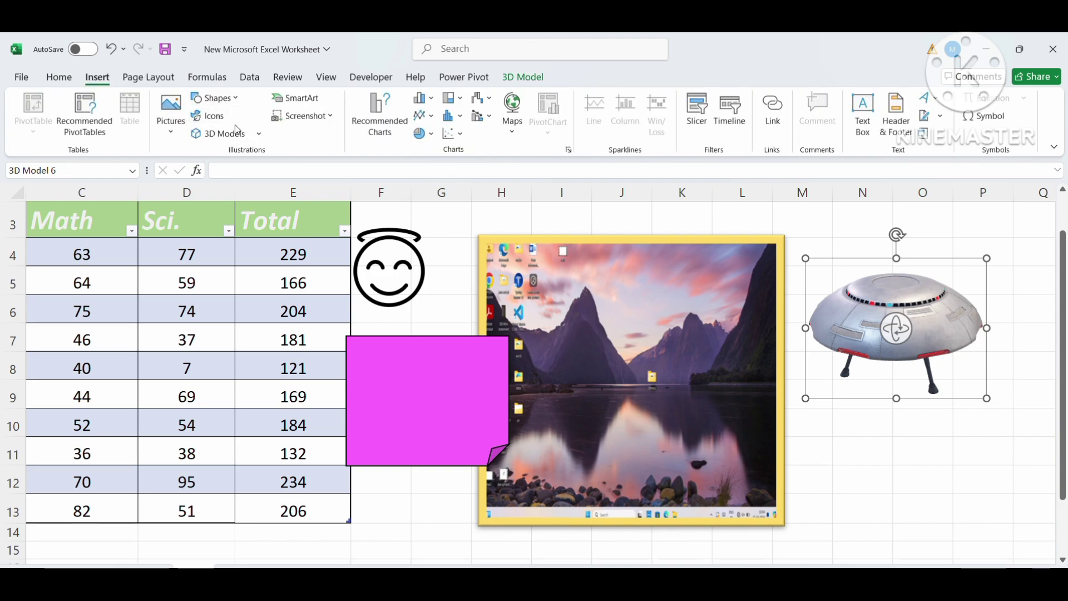
Insert the cross-section heart from All Animated Models in the online 3D models and place it over the table's Sci. column
click(215, 134)
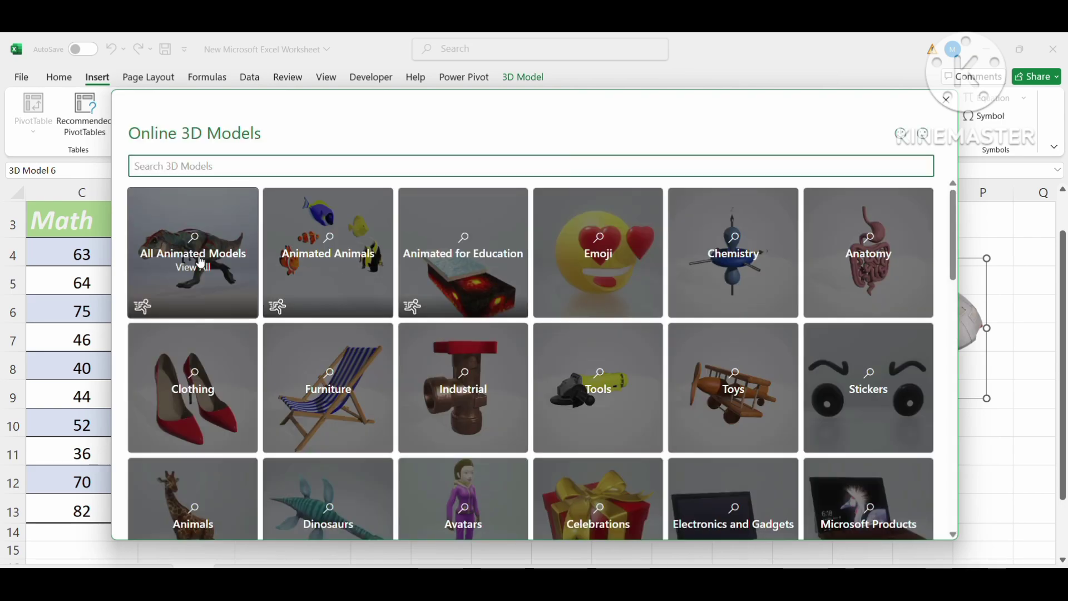
click(184, 270)
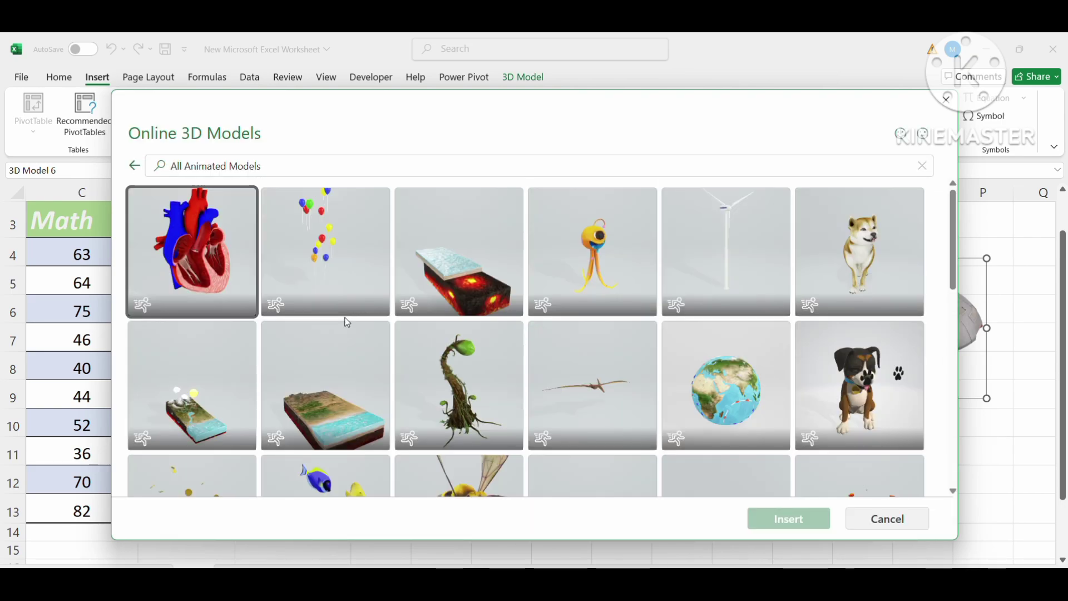
click(169, 275)
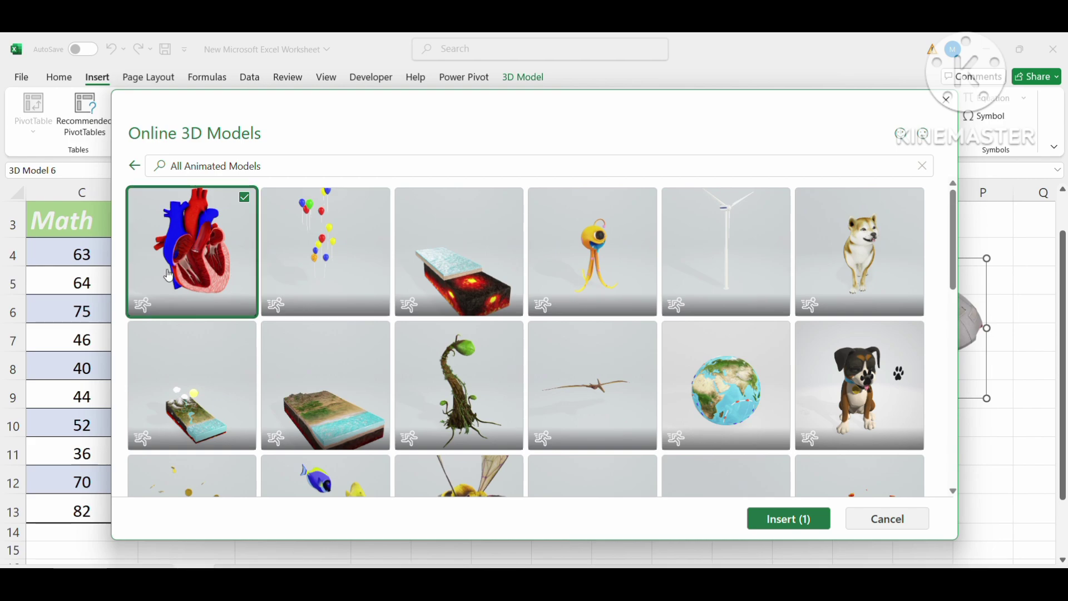
click(800, 520)
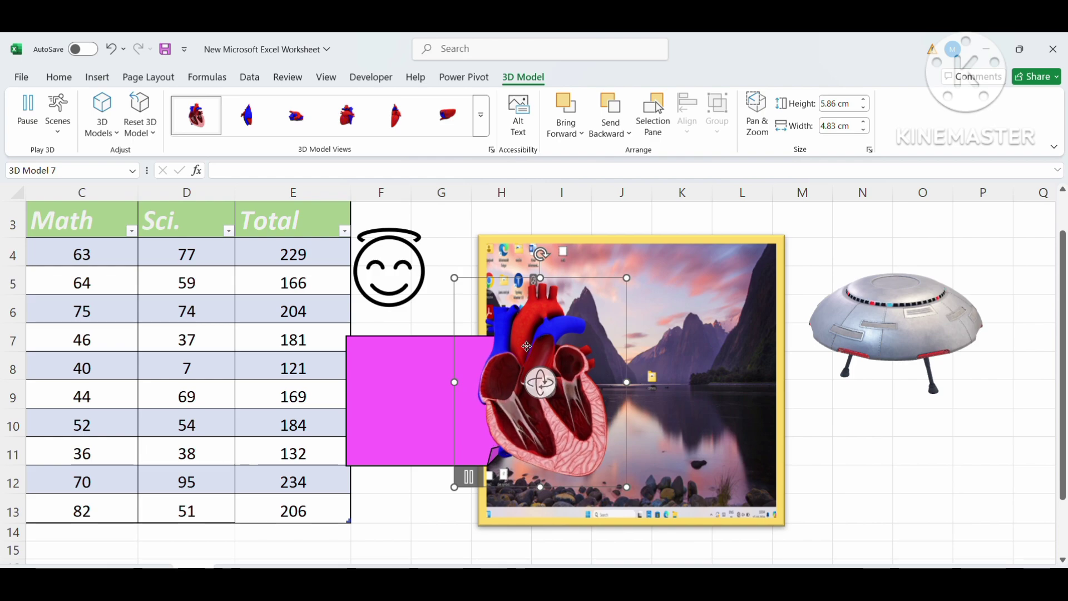
drag(562, 384, 226, 354)
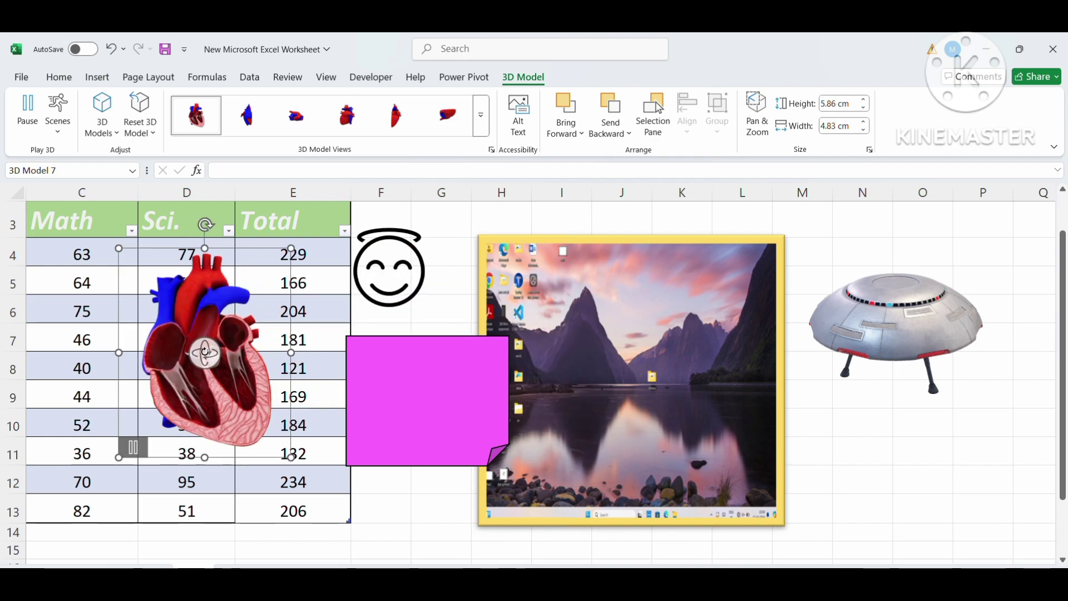
Rotate the animated heart model slightly in 3D, deselect it to view it over the table, and reselect it
scroll(203, 356, up, 2)
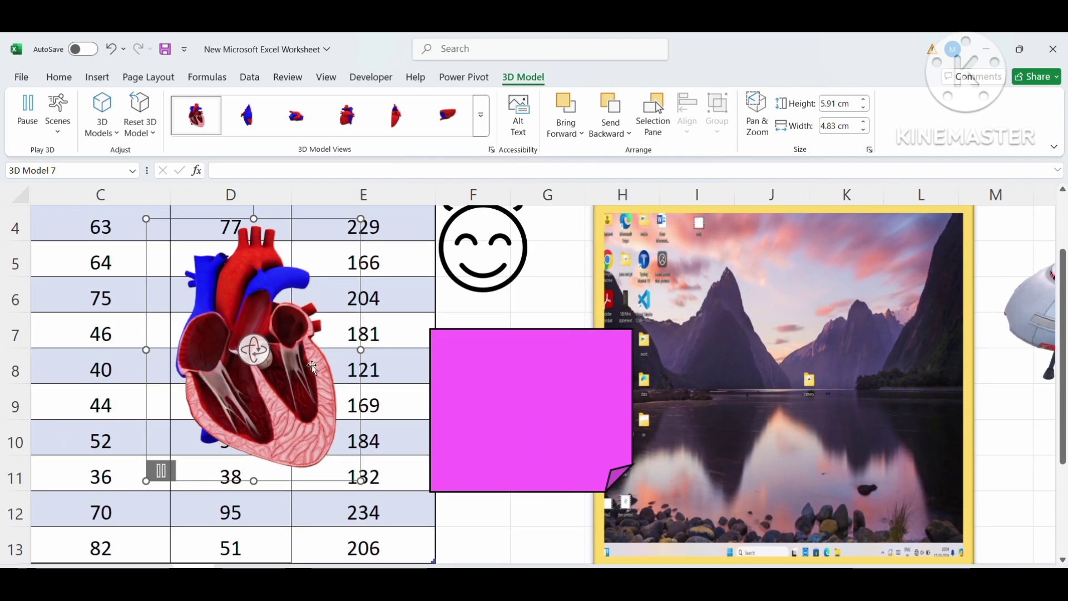
drag(252, 353, 242, 380)
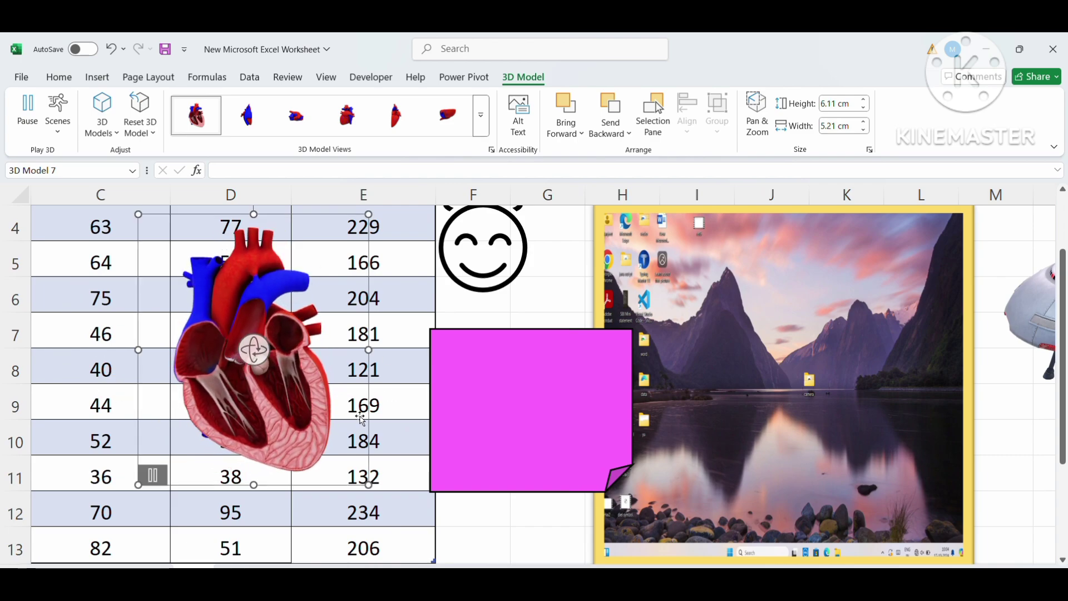
click(389, 412)
scroll(249, 362, down, 3)
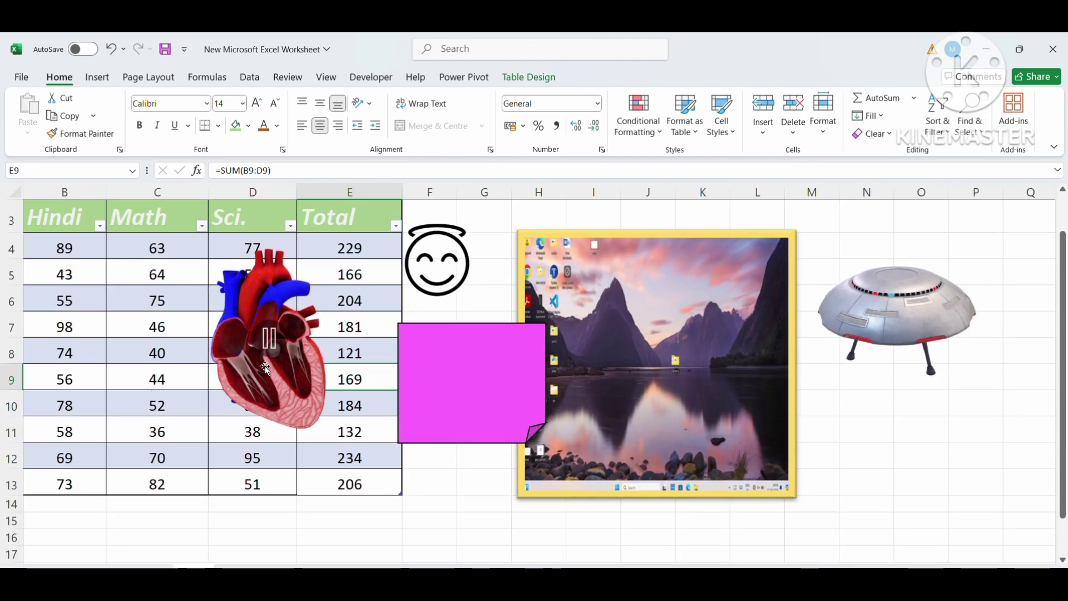
click(248, 368)
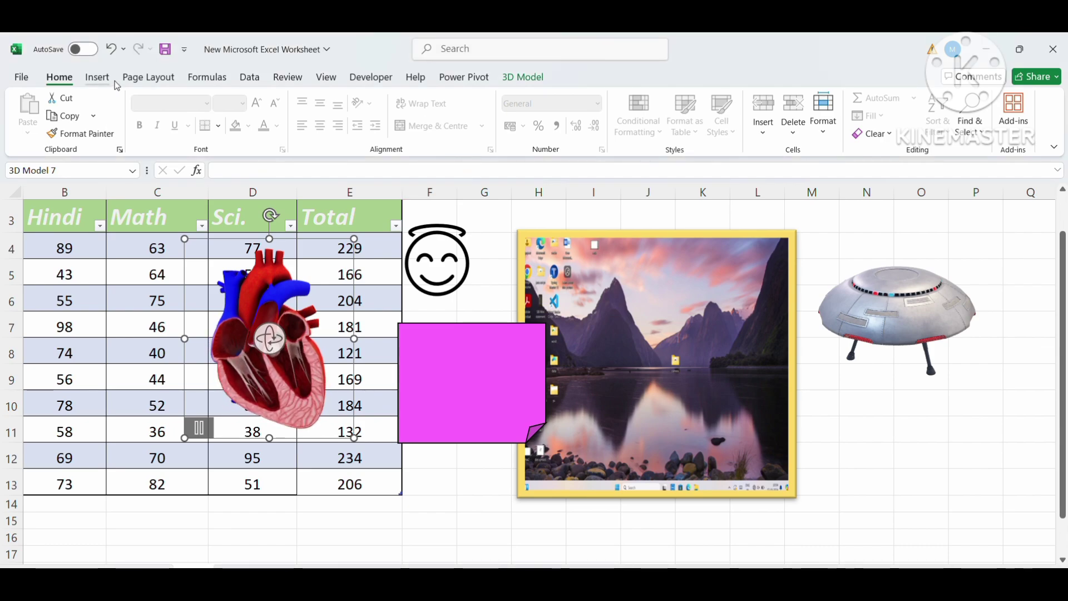
Insert a Basic Process SmartArt graphic from the Process category
click(96, 77)
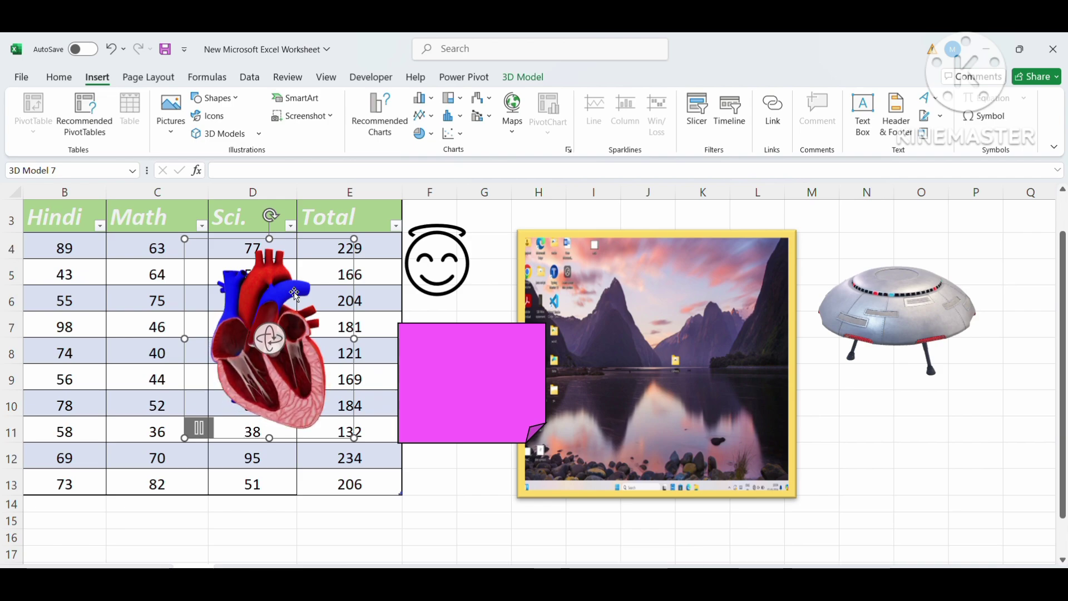
click(293, 100)
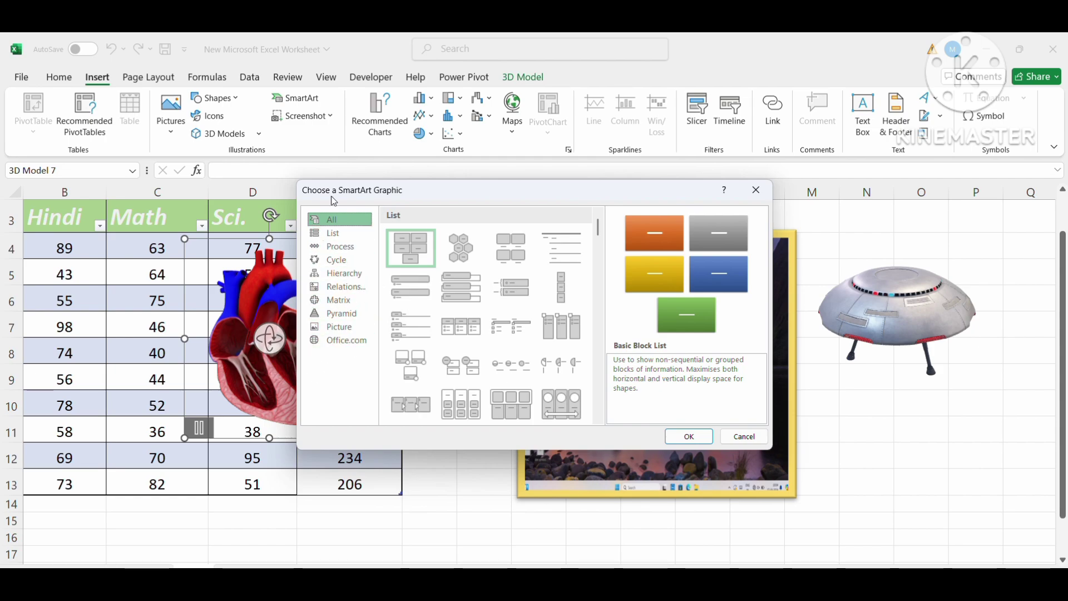
click(341, 252)
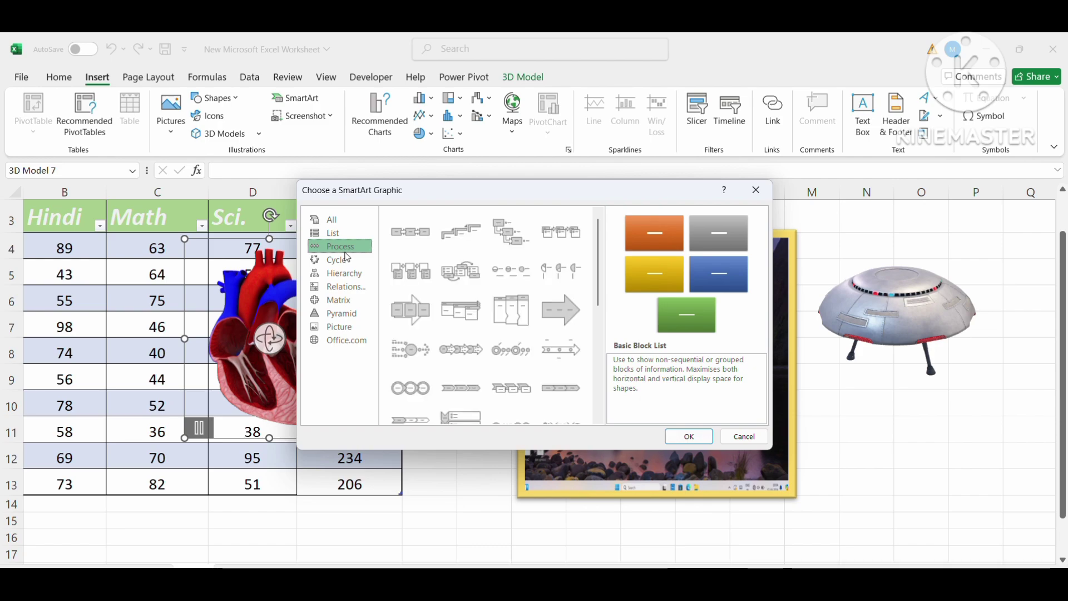
click(414, 236)
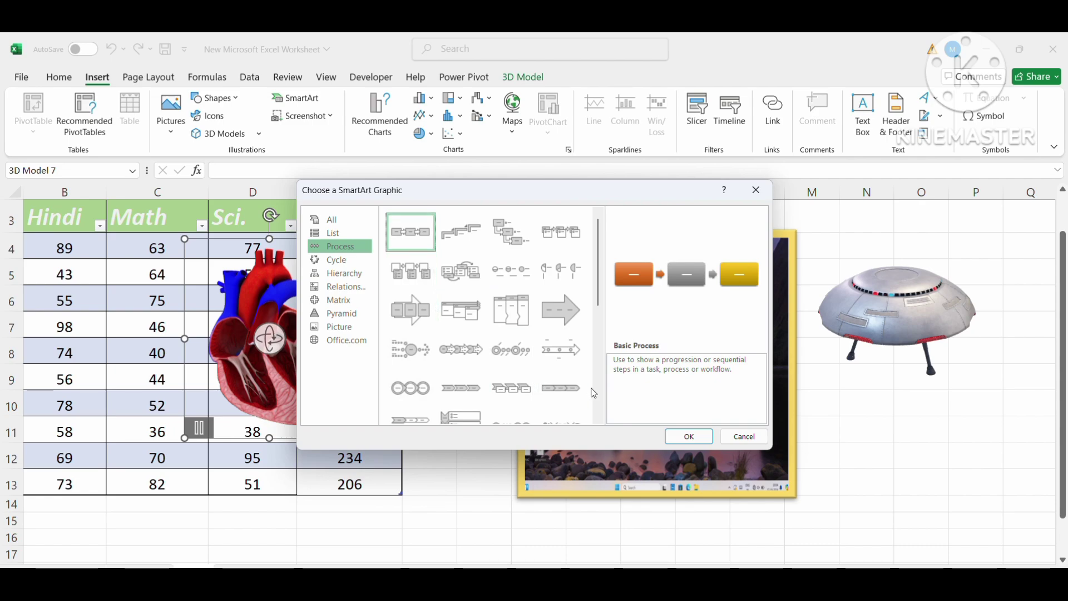
click(670, 432)
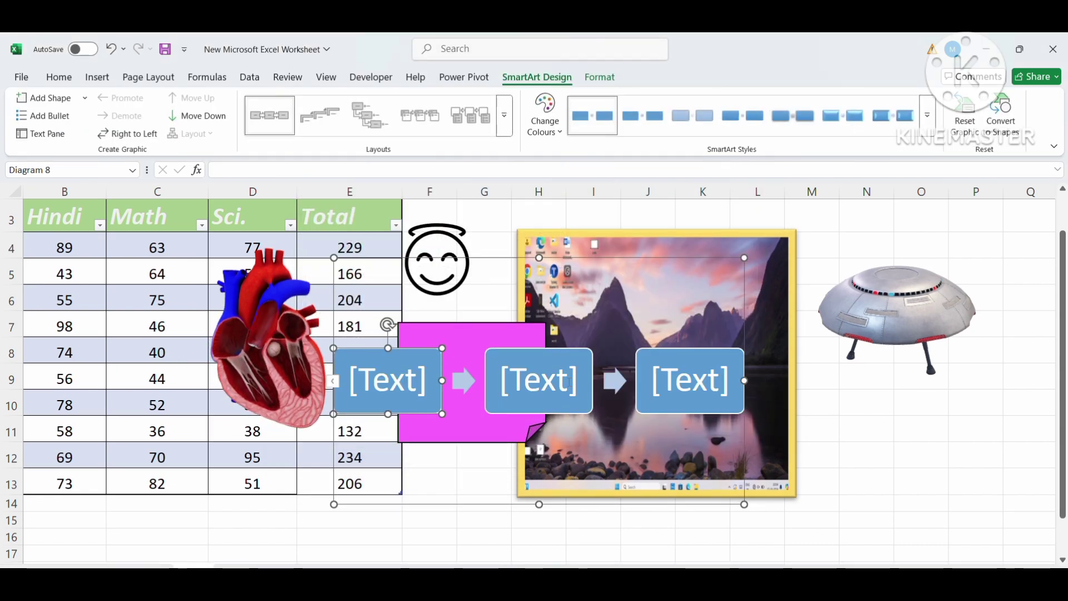
Enter "computer" as the text of the first box in the process diagram
click(568, 381)
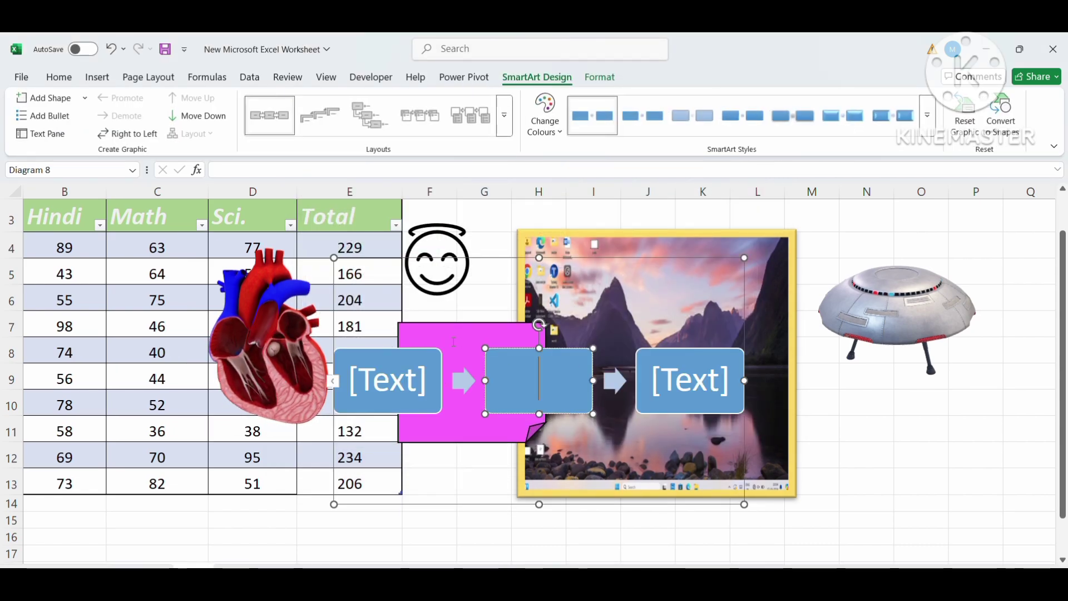
click(371, 404)
click(378, 371)
text(c)
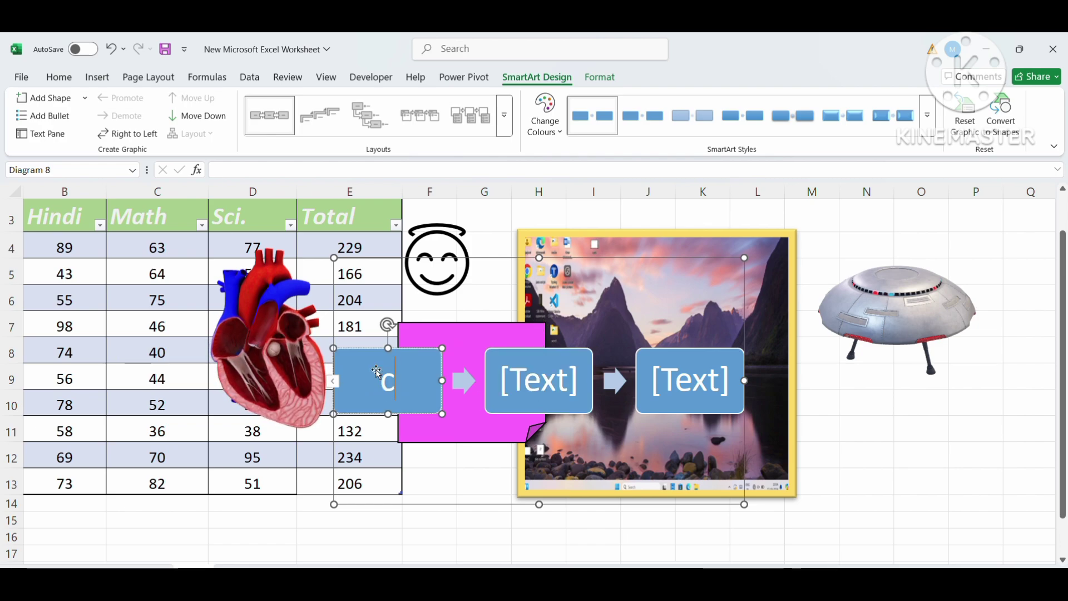
text(jk)
key(BackSpace)
key(BackSpace)
key(BackSpace)
text(comput)
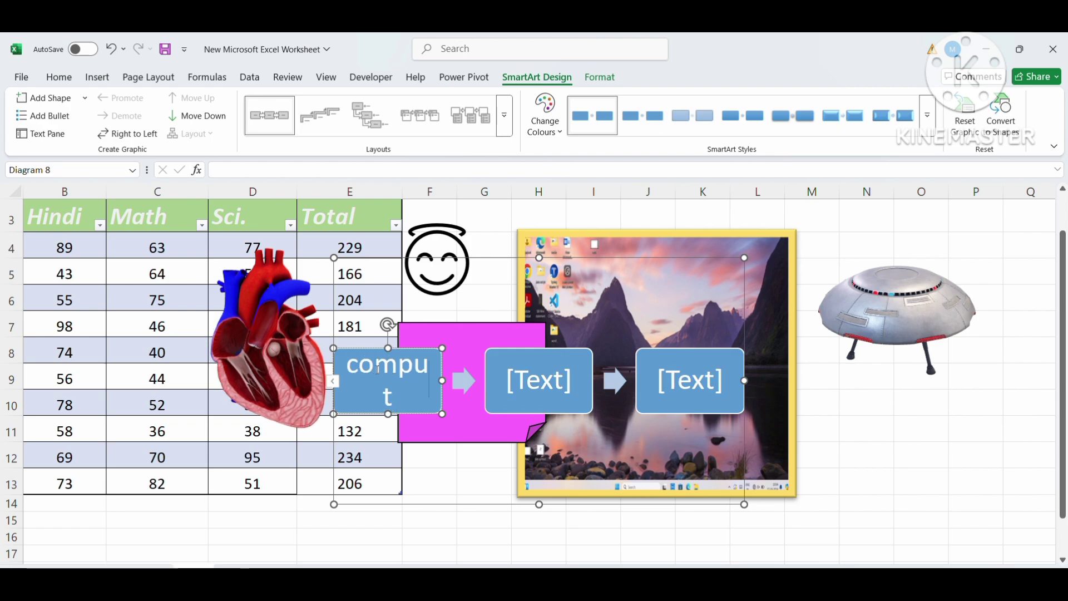
text(er)
click(526, 471)
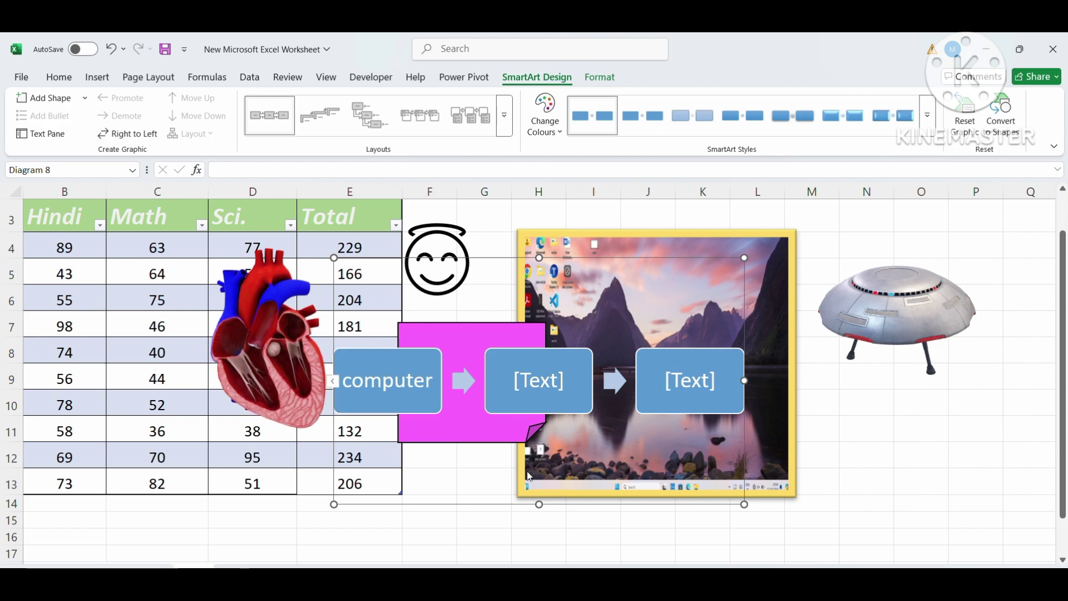
Enter "part1" as the text of the second box in the process diagram
click(527, 399)
text(v)
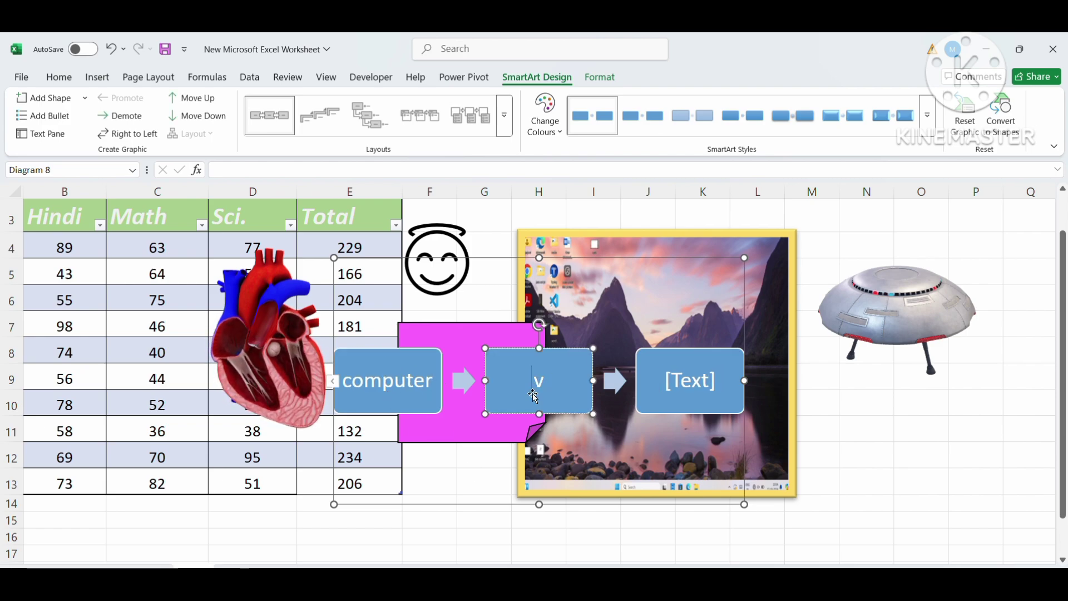
key(BackSpace)
text(part1)
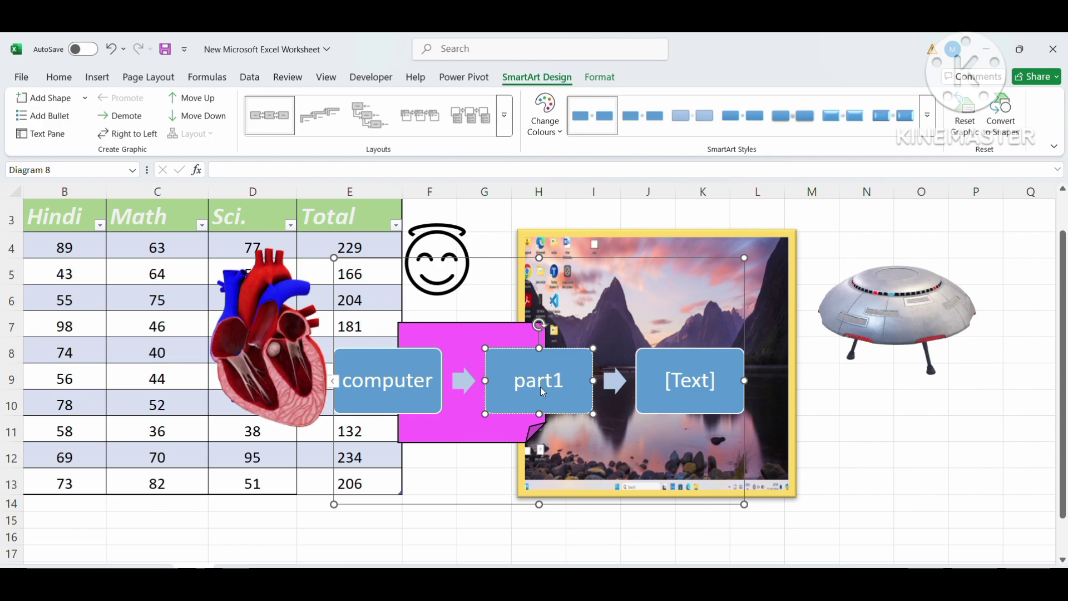
Delete the empty third box from the process diagram and deselect the diagram
click(720, 399)
key(Delete)
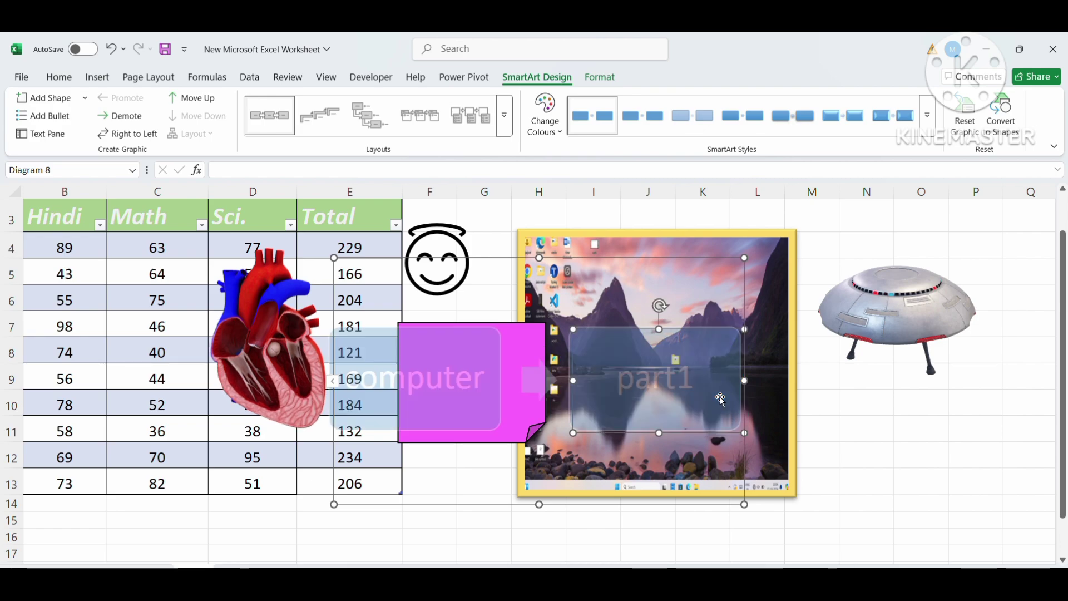
click(643, 382)
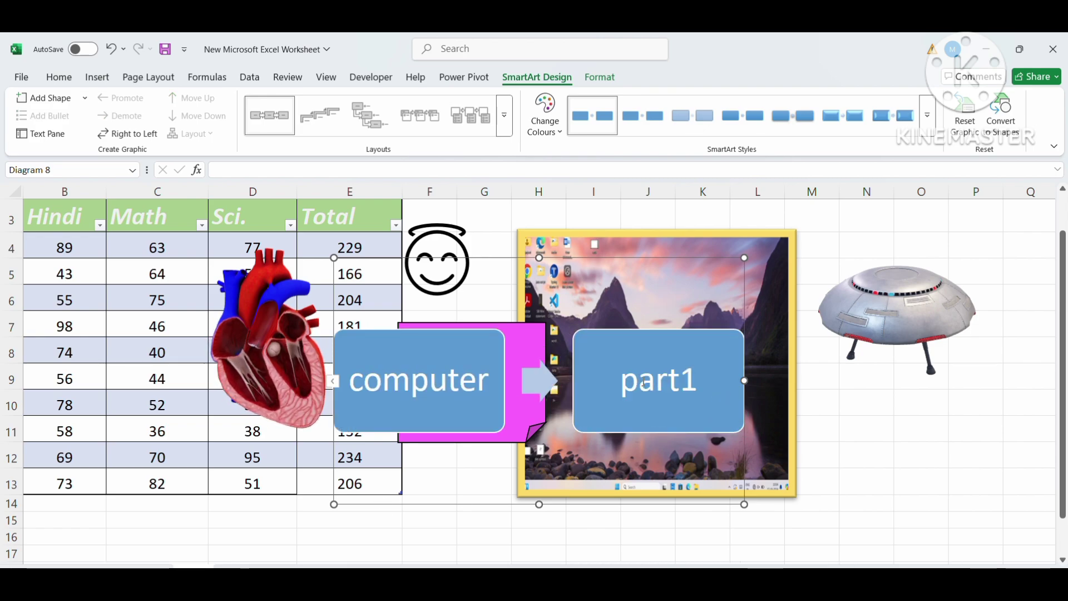
click(558, 508)
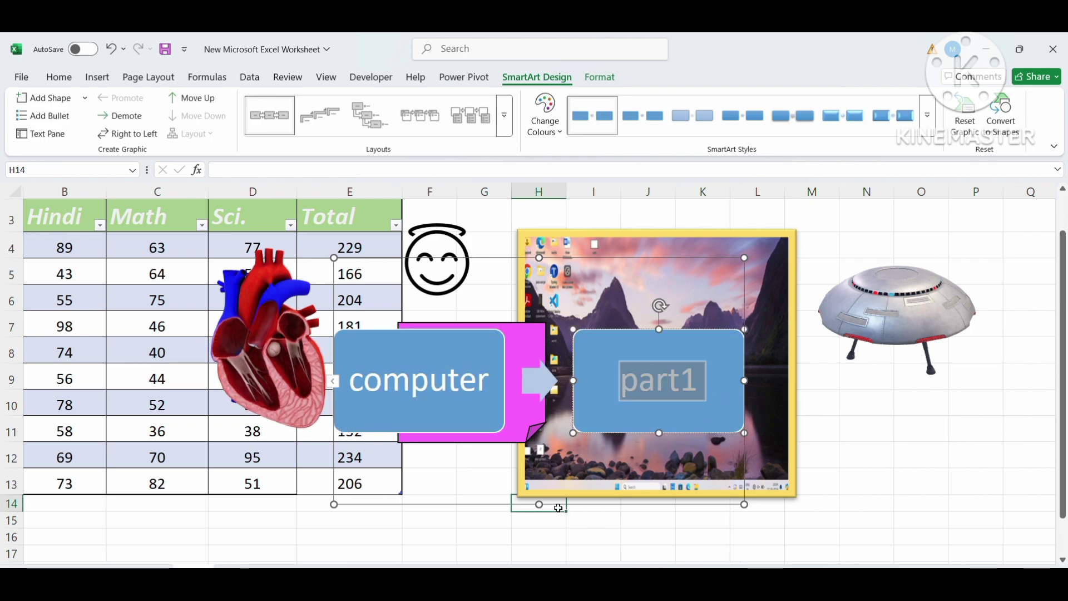
Widen the process diagram's frame to reach the flying saucer and lower its upper edge to shorten it
scroll(558, 508, down, 2)
scroll(557, 507, up, 1)
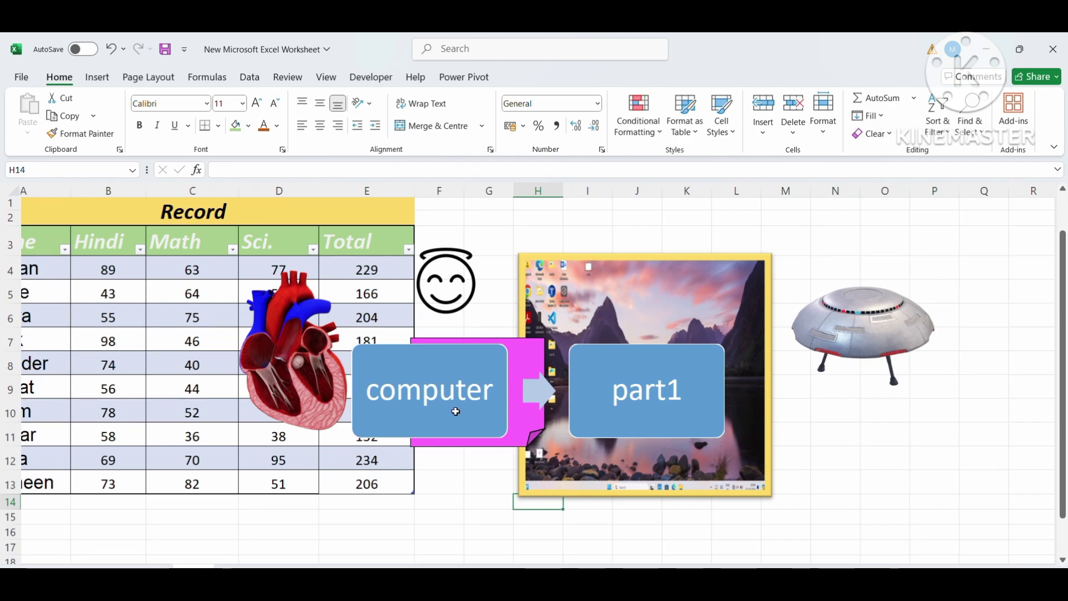
scroll(457, 429, down, 1)
click(463, 428)
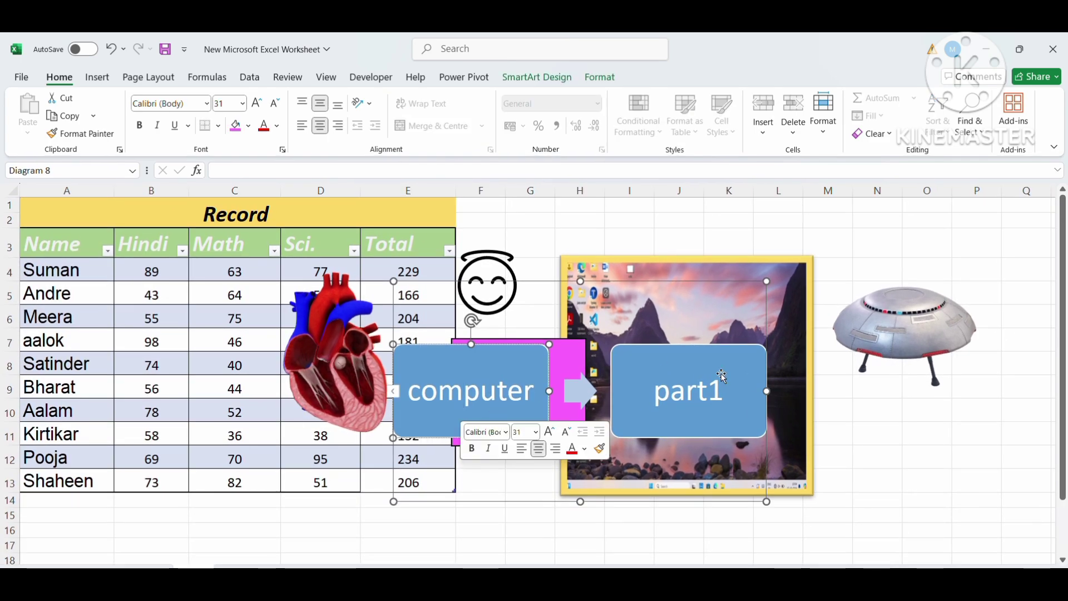
click(788, 384)
click(763, 394)
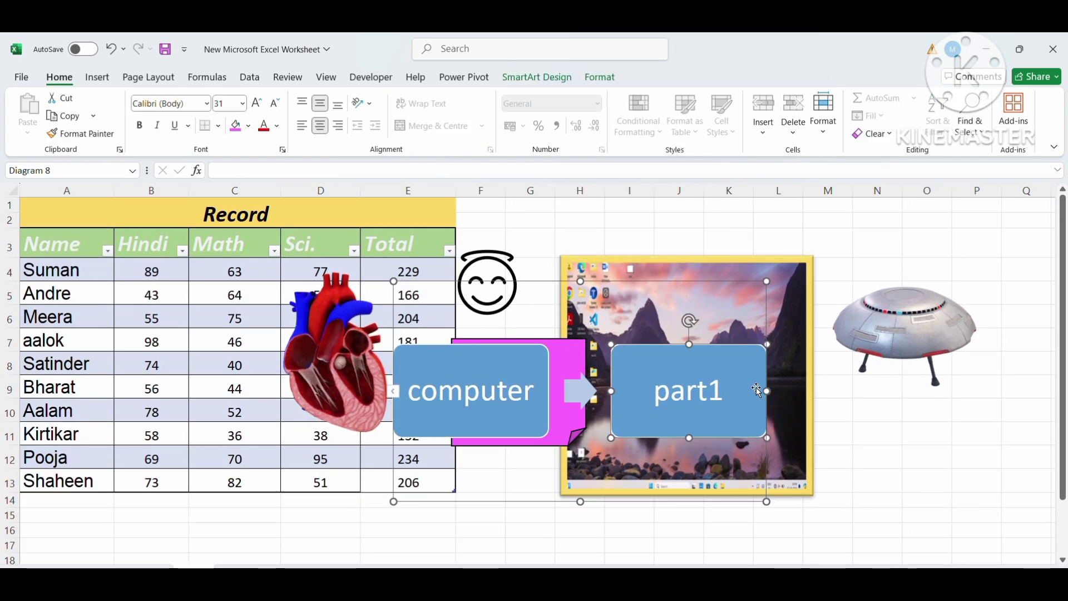
double_click(756, 388)
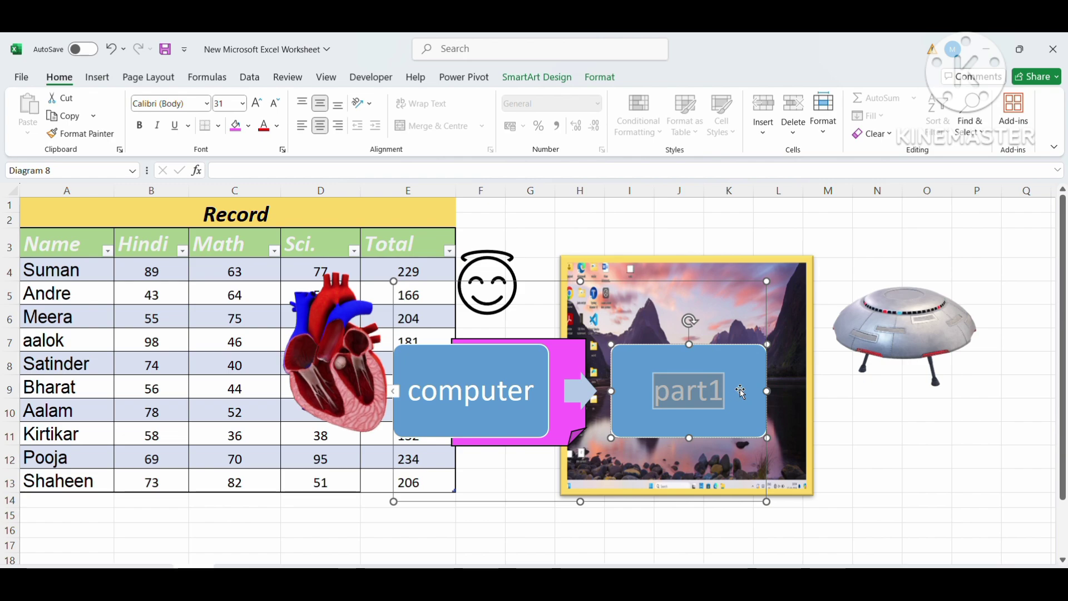
click(753, 392)
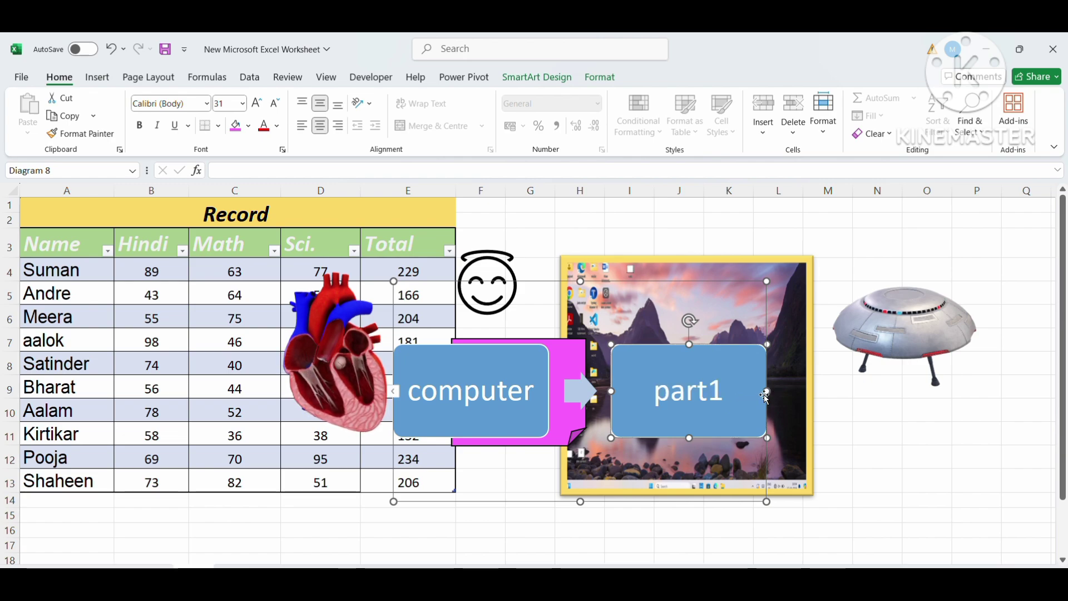
drag(768, 389, 886, 391)
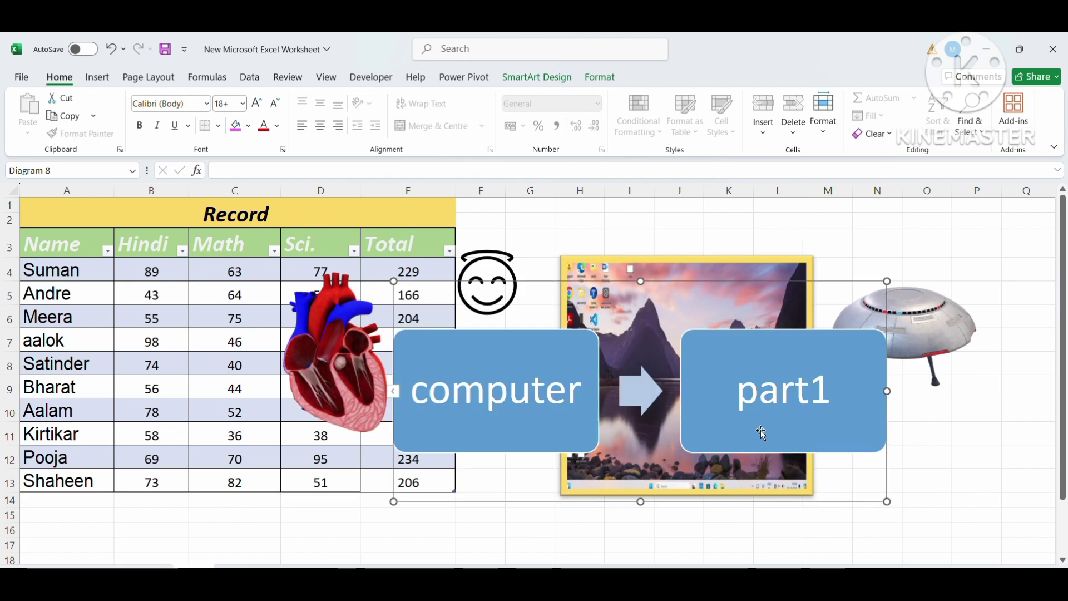
drag(640, 280, 639, 366)
Show the process diagram's text pane, place the cursor in the "part1" entry, and hide the pane again
click(403, 437)
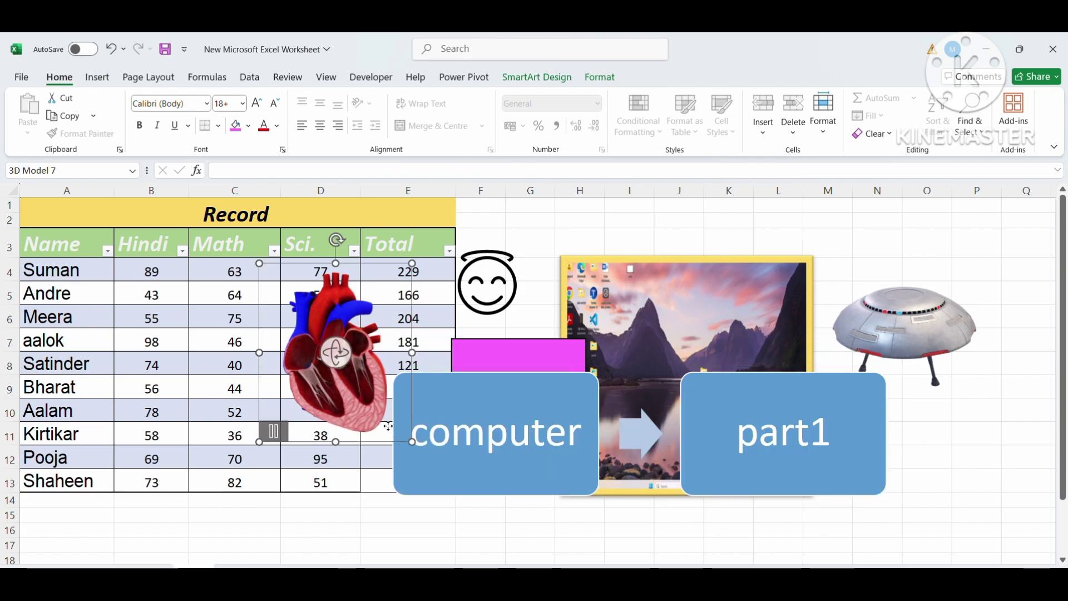
click(403, 439)
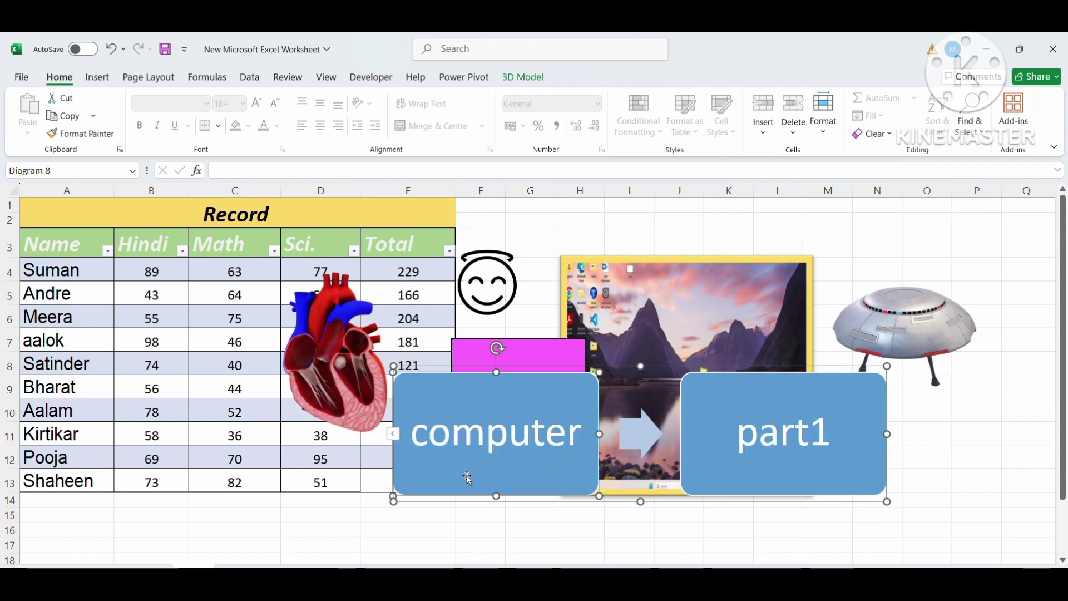
click(394, 435)
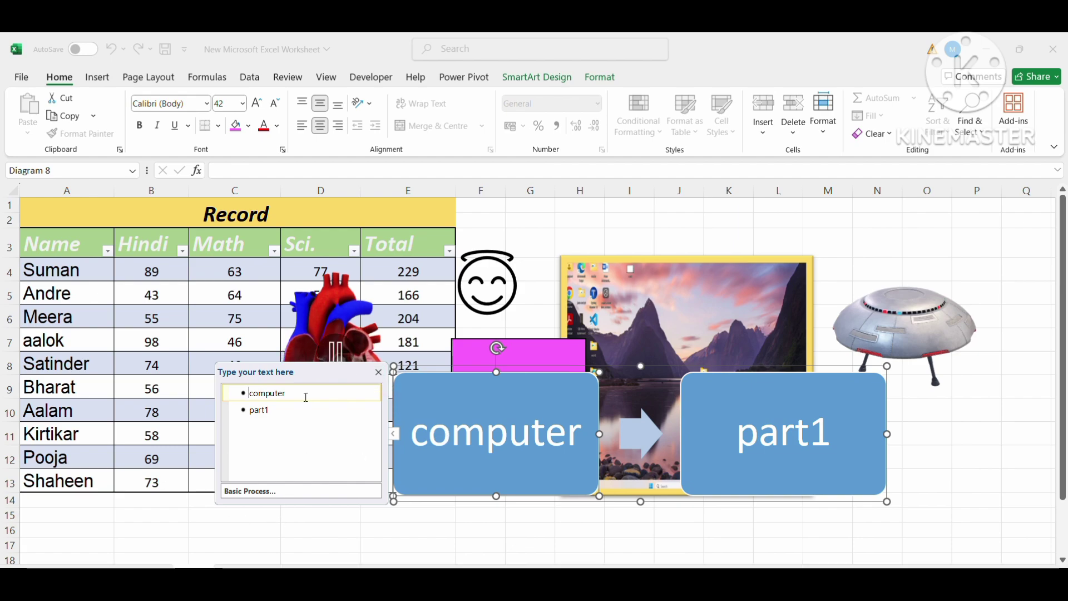
click(378, 372)
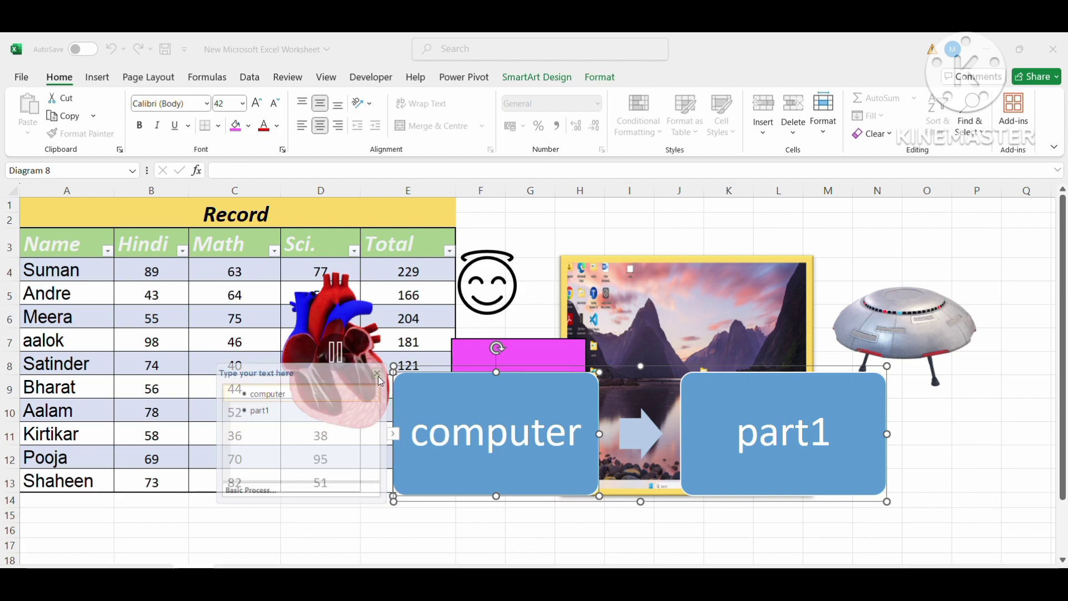
click(396, 435)
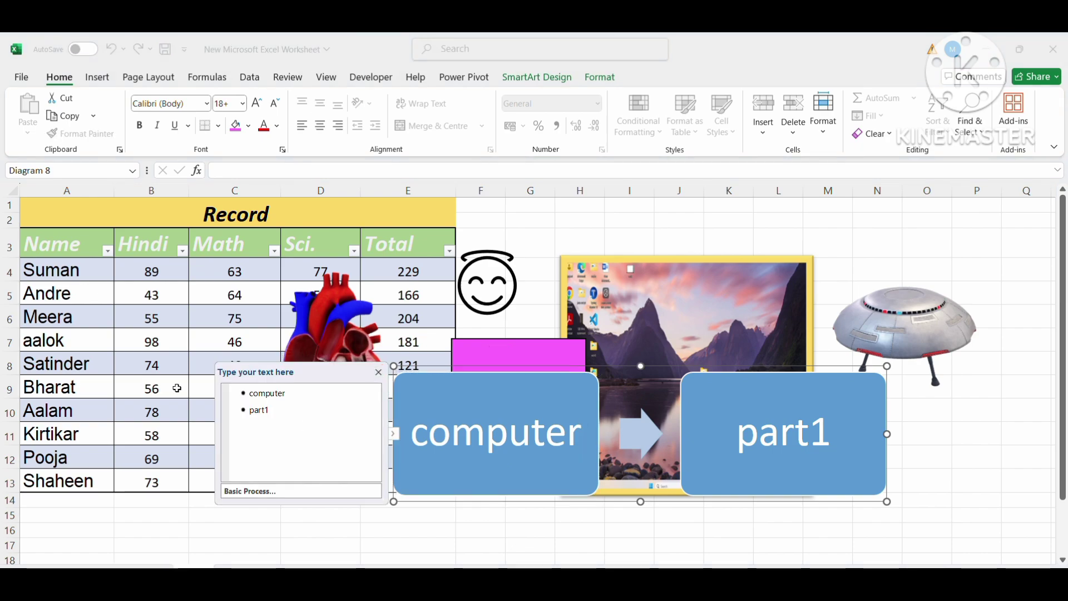
click(280, 417)
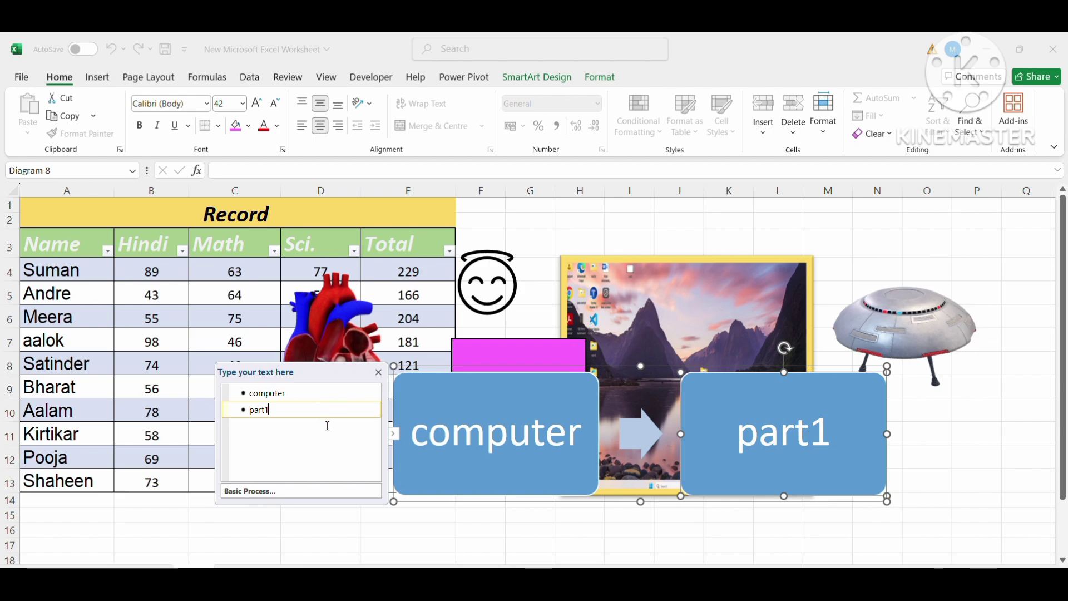
click(379, 372)
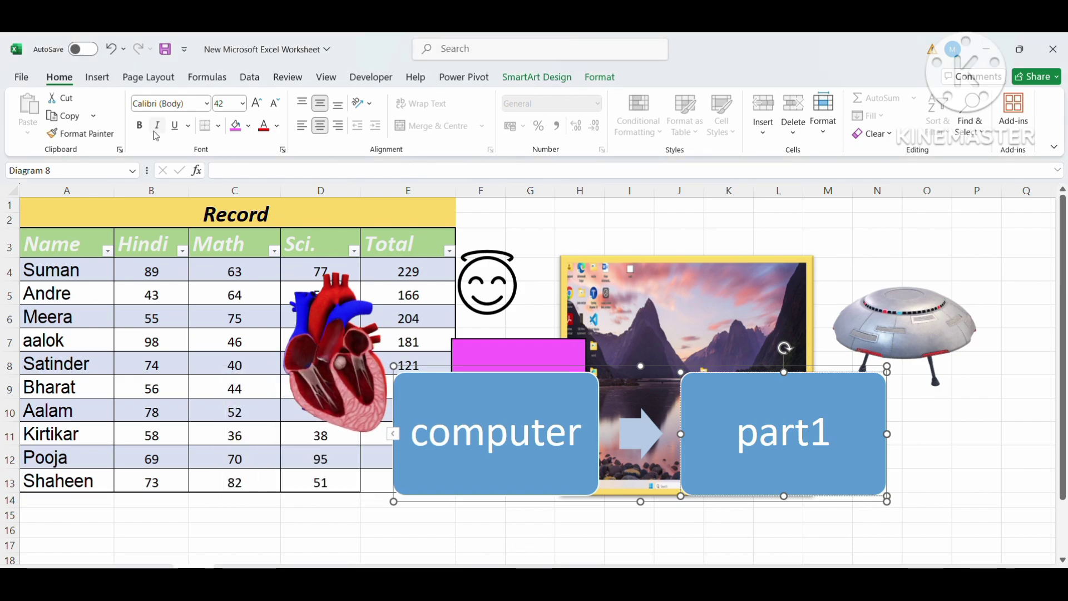
View the available windows and the Screen Clipping option for inserting a screenshot, and dismiss the choices
click(98, 79)
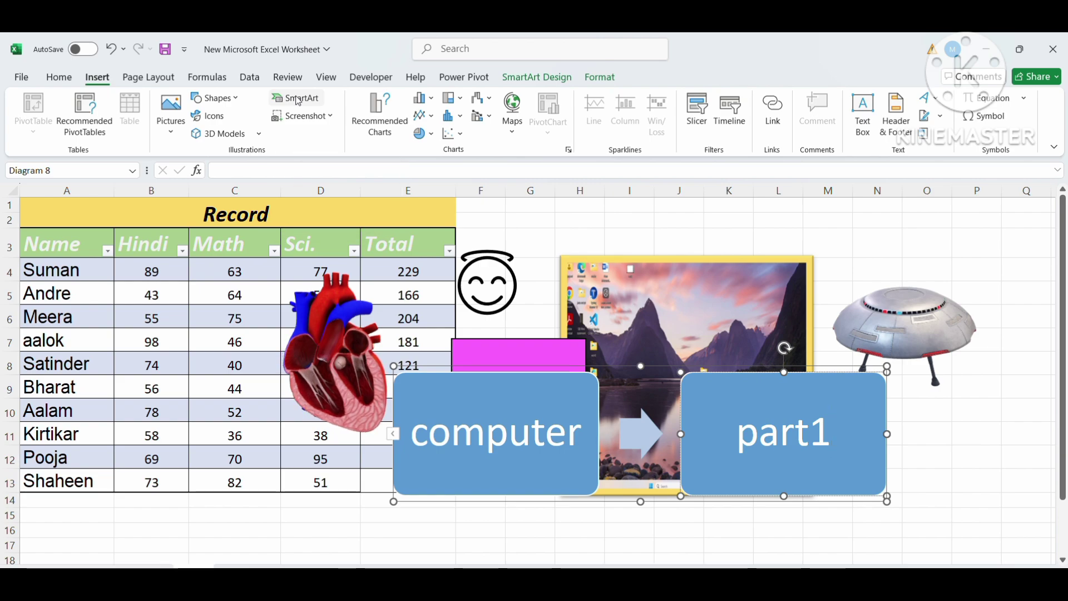
click(309, 120)
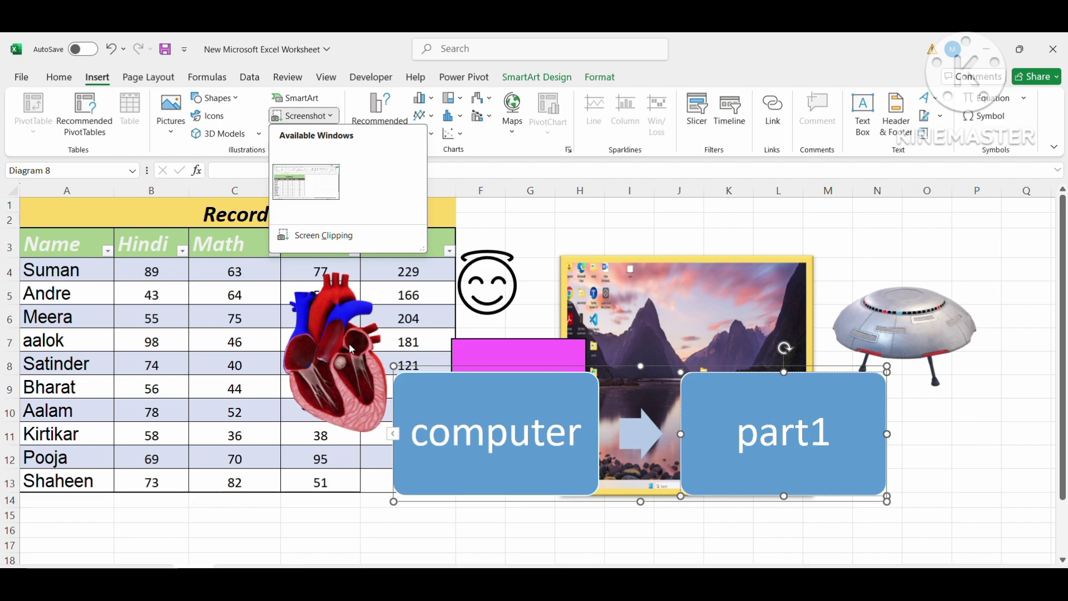
key(Escape)
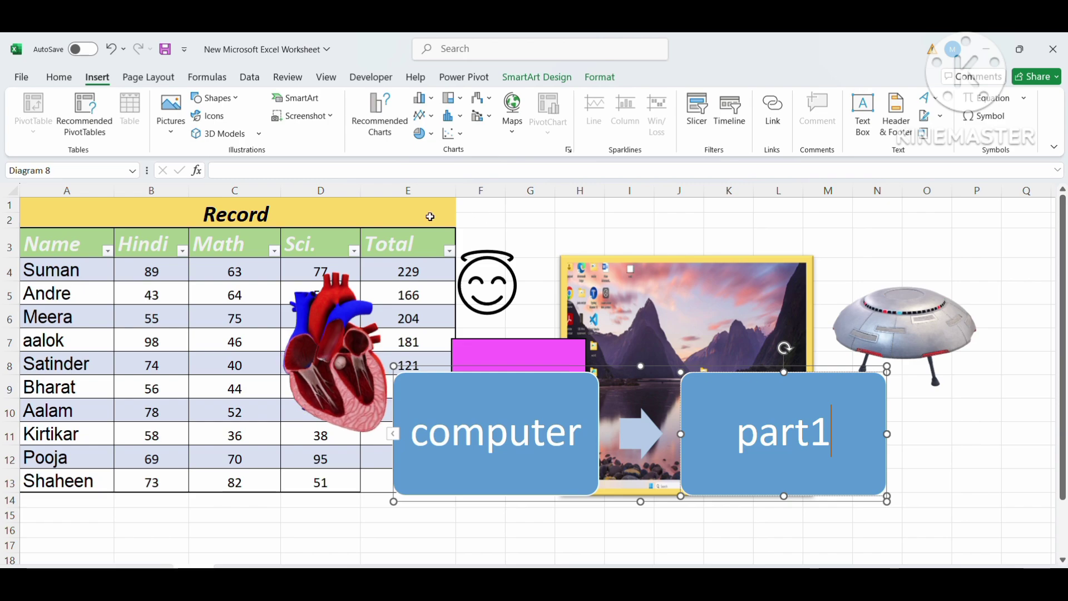
click(504, 283)
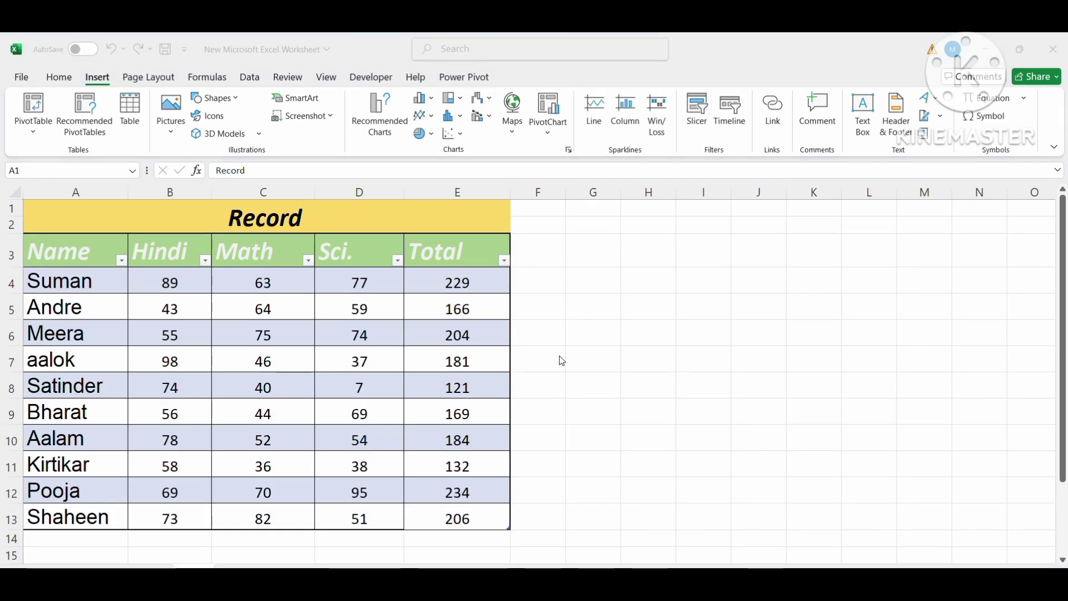
click(552, 311)
click(595, 295)
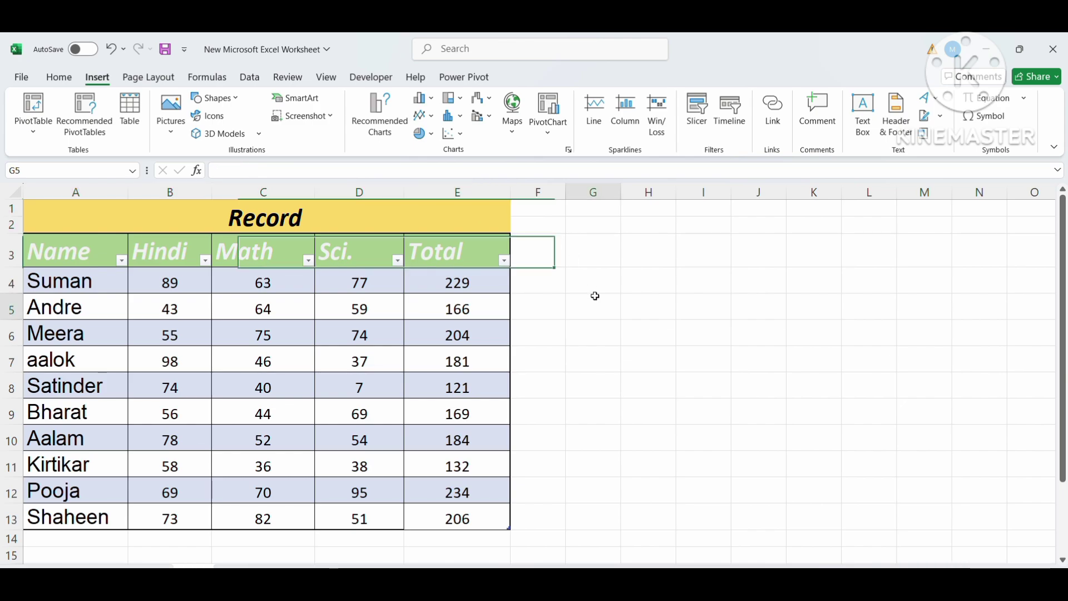
click(553, 310)
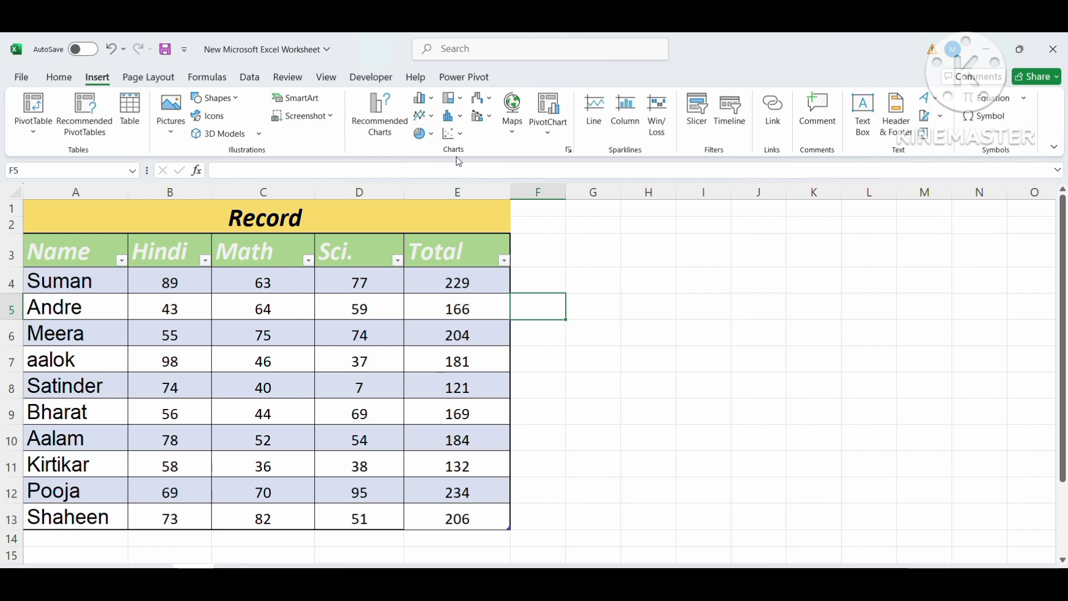
click(431, 138)
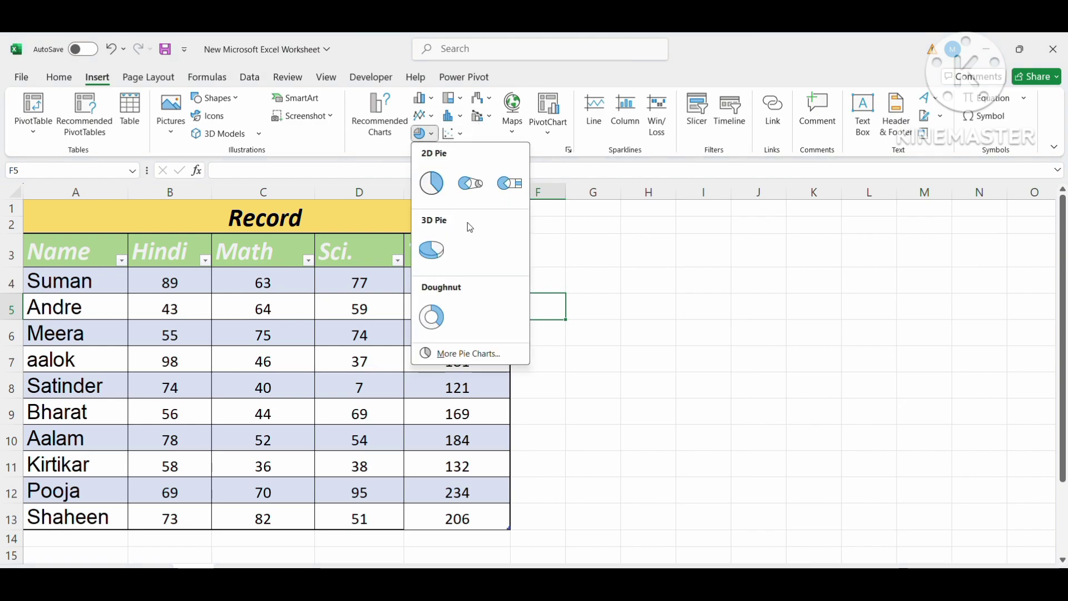
click(277, 400)
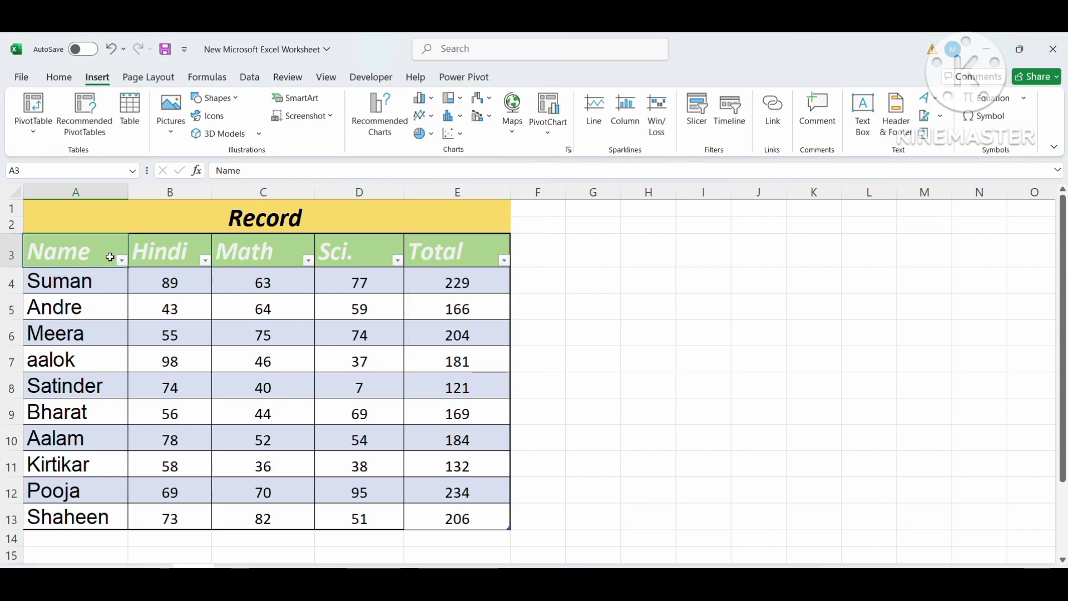
Insert a 3D pie chart from the record table range A3:E13
drag(108, 256, 437, 506)
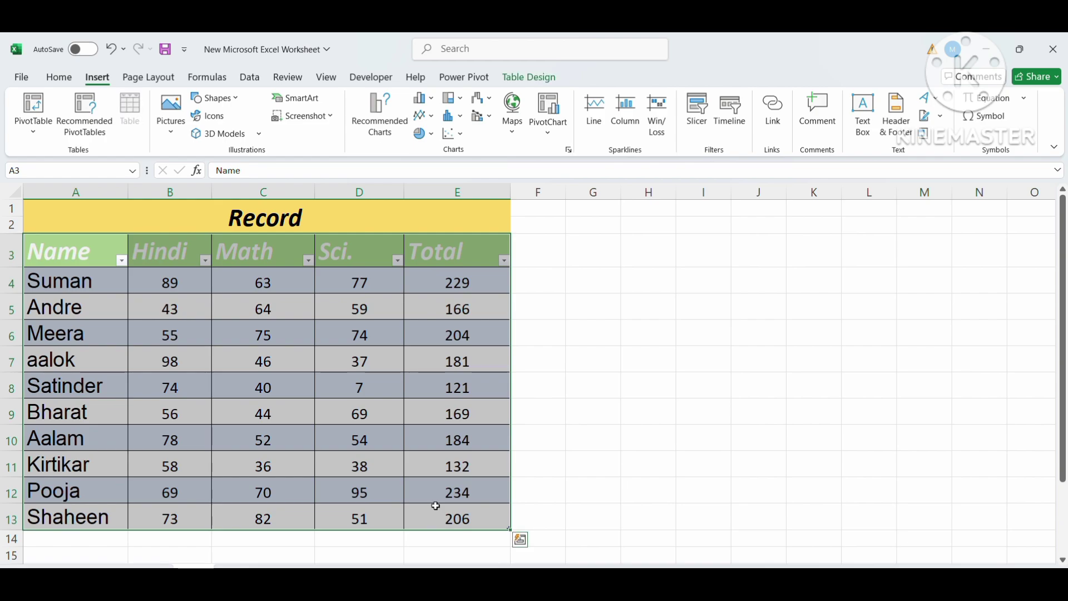
click(435, 138)
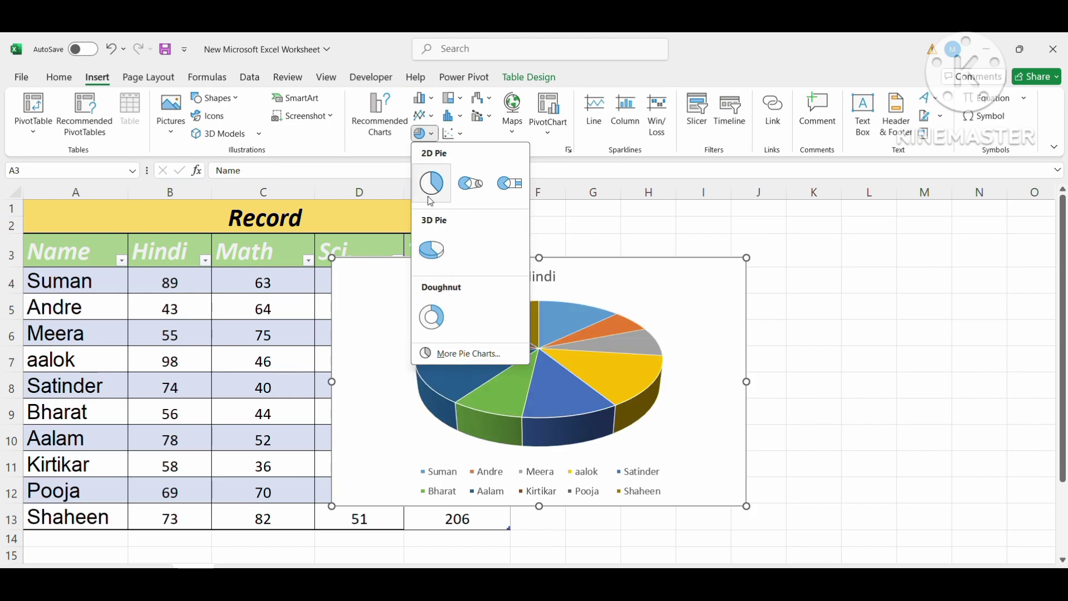
click(432, 248)
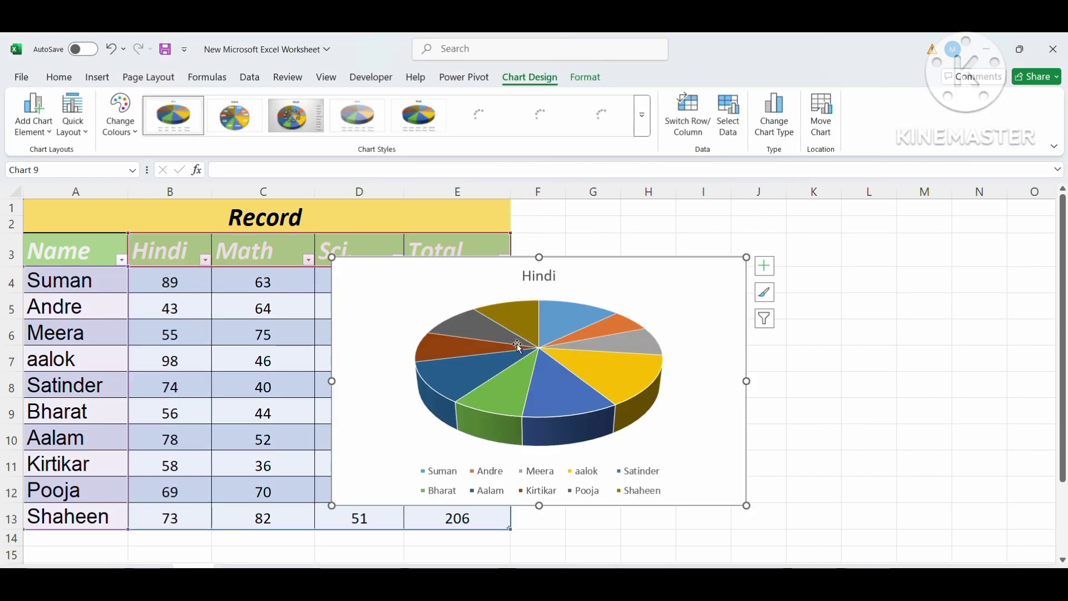
Move the pie chart beside the table so it starts in column F at row 3, and widen it slightly
click(647, 314)
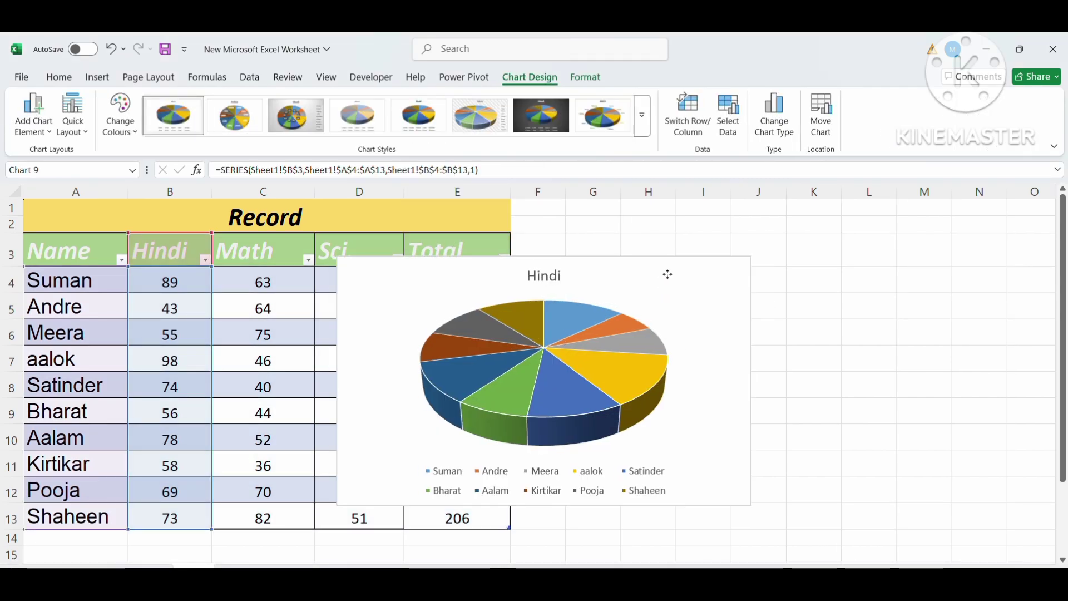
drag(668, 274, 835, 274)
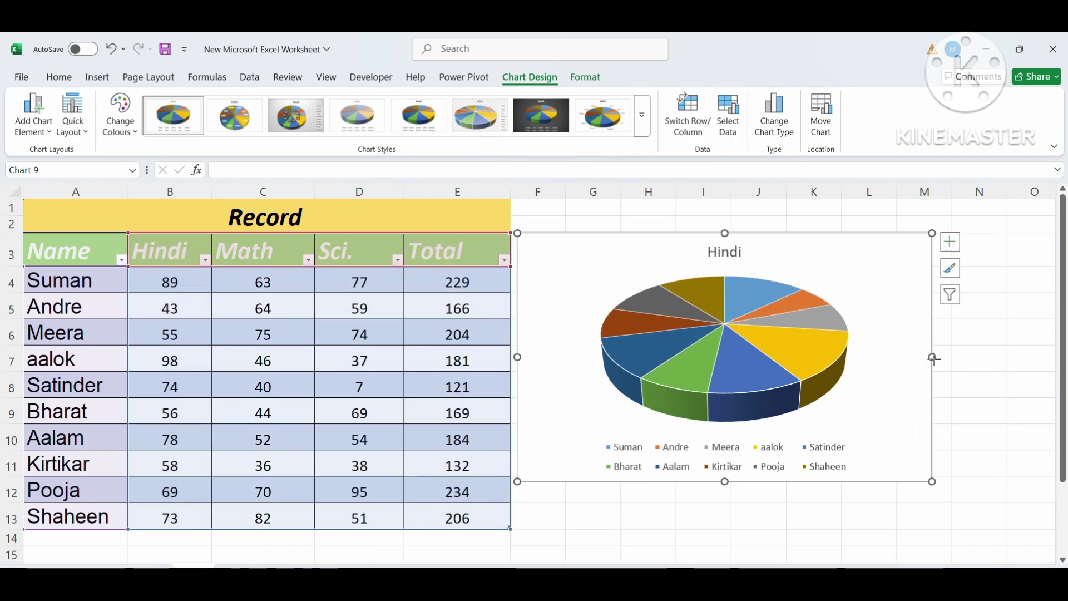
mouse_move(934, 358)
mouse_down()
mouse_move(910, 355)
mouse_move(949, 350)
mouse_up()
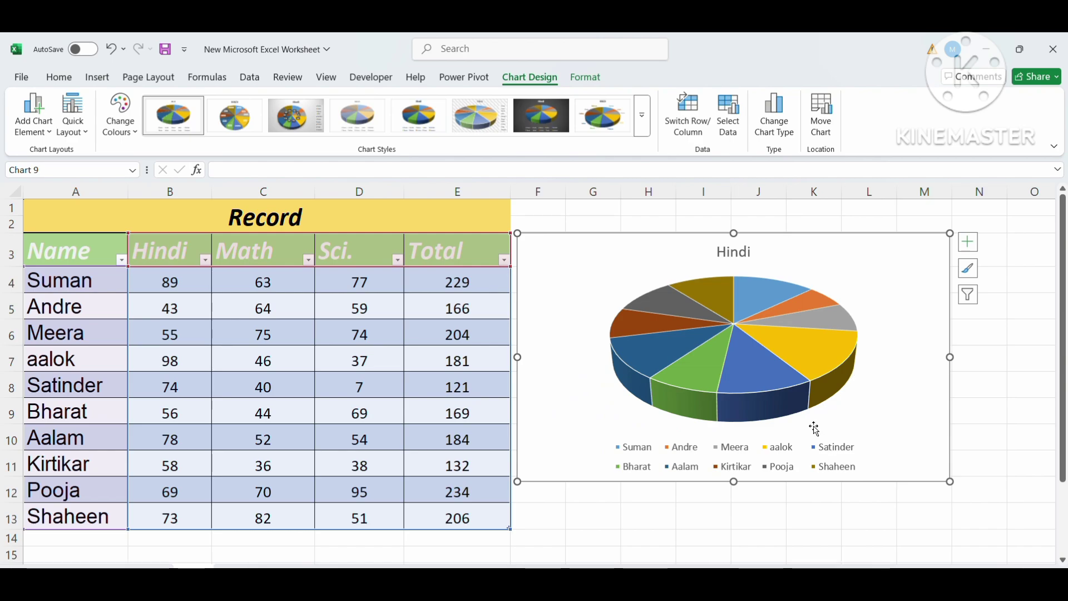
Try several preset chart styles on the pie chart, ending with the dark-background style
mouse_move(735, 354)
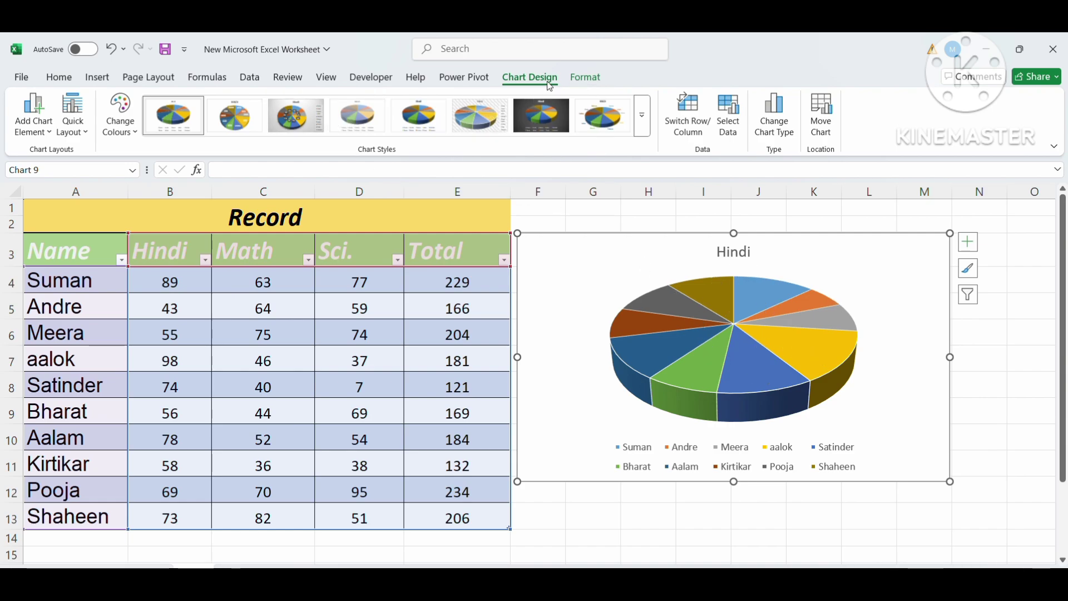
mouse_move(741, 320)
click(234, 116)
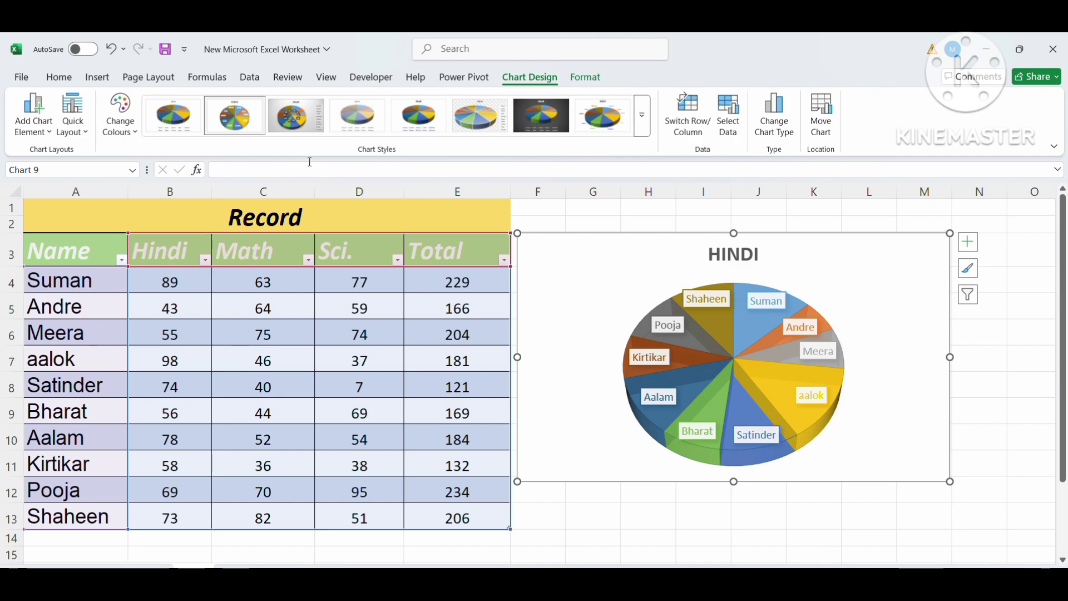
click(295, 117)
click(422, 135)
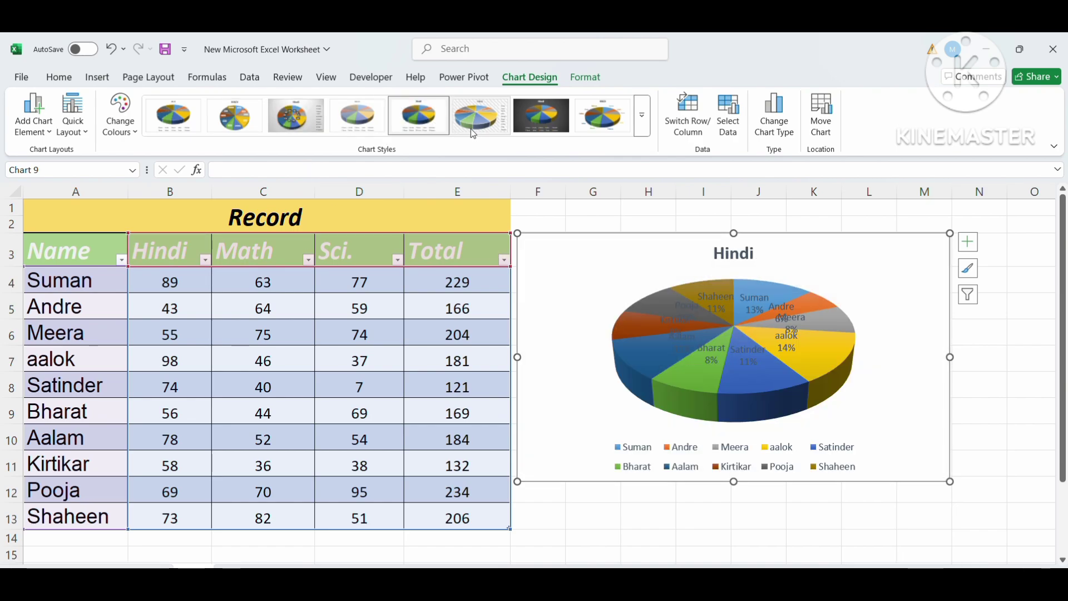
click(473, 129)
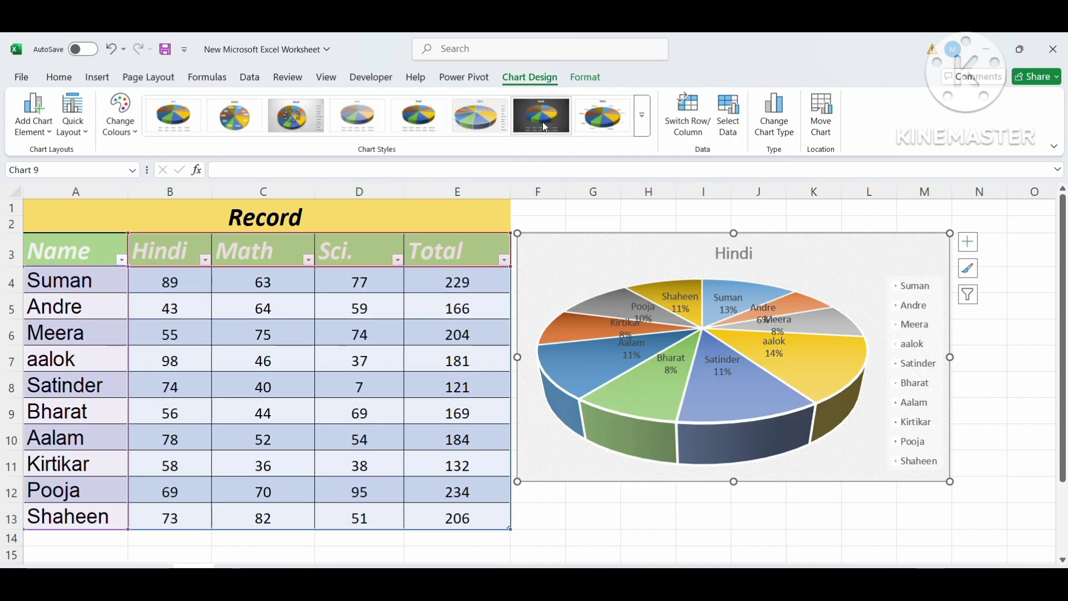
click(542, 119)
Apply the ninth chart style, with a light patterned background and name and percentage labels on the slices, and deselect the chart
click(644, 128)
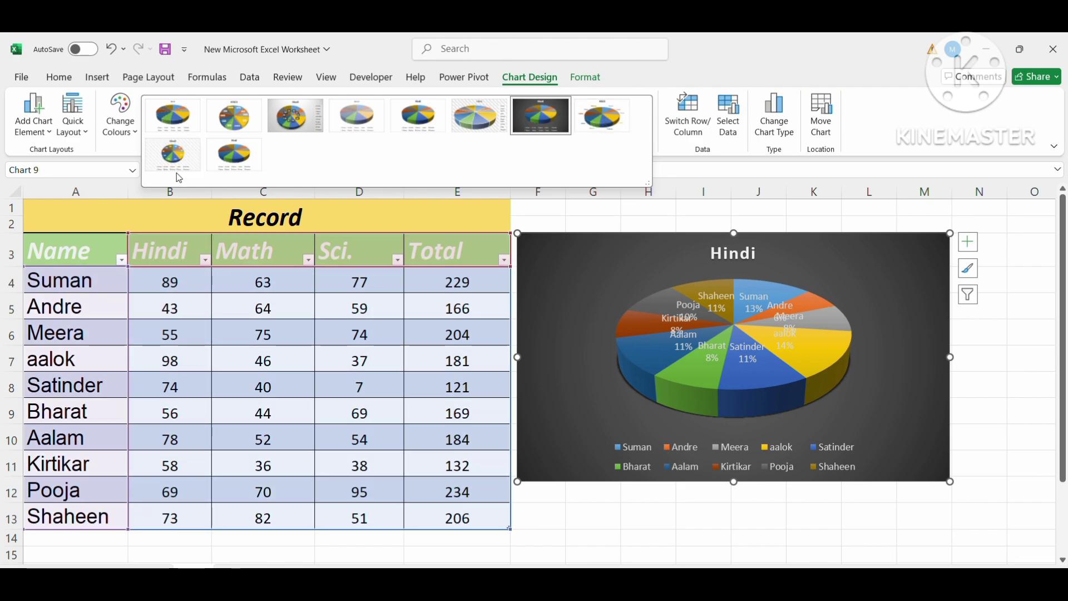
click(174, 153)
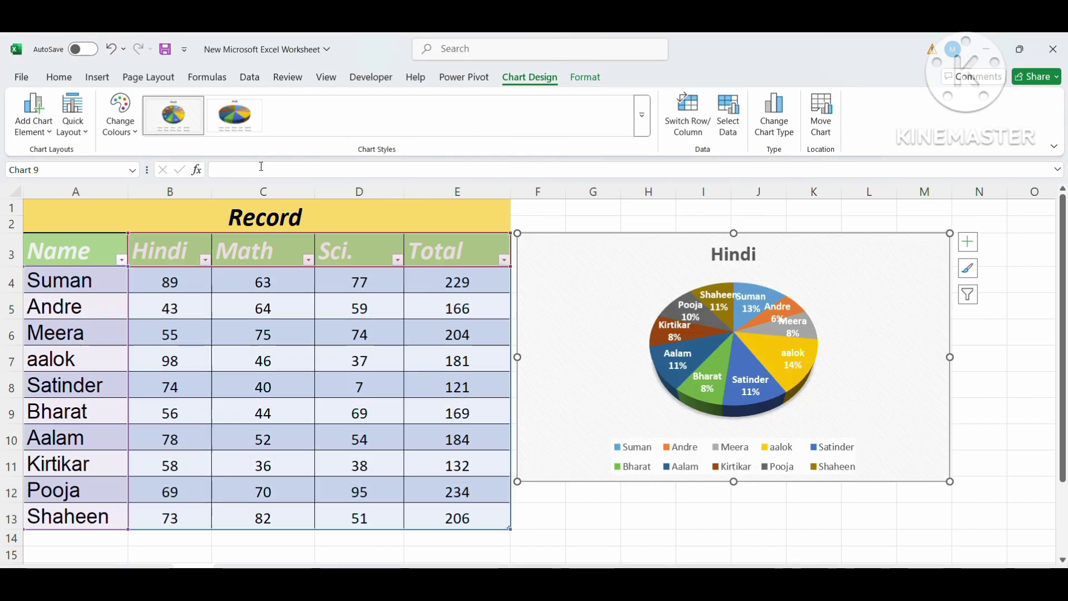
click(635, 373)
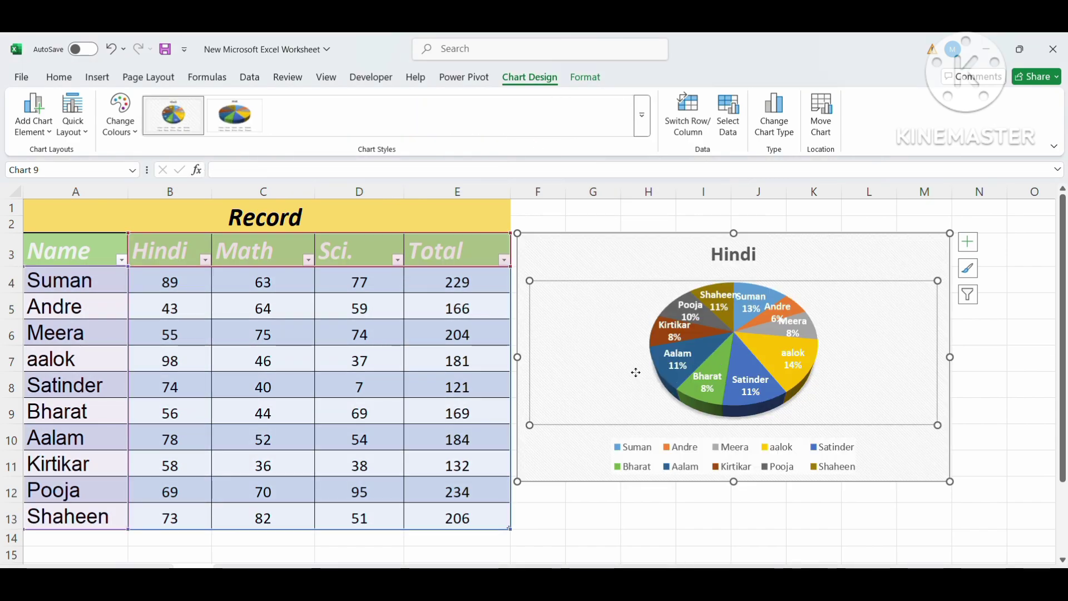
click(528, 223)
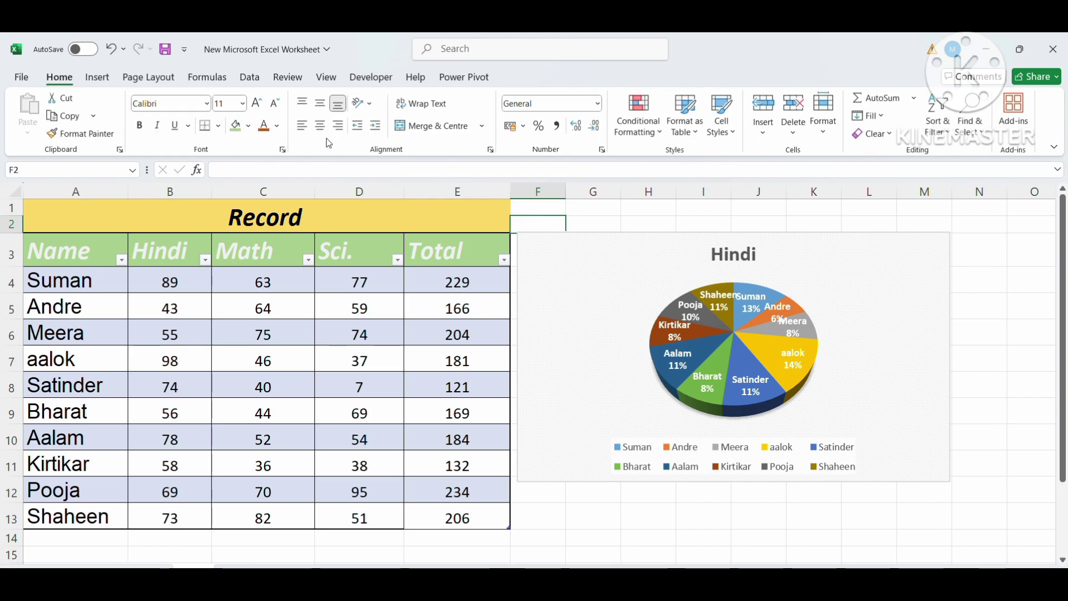
With the pie chart selected, view the Histogram and Box and Whisker choices among the statistical charts and dismiss them
click(610, 322)
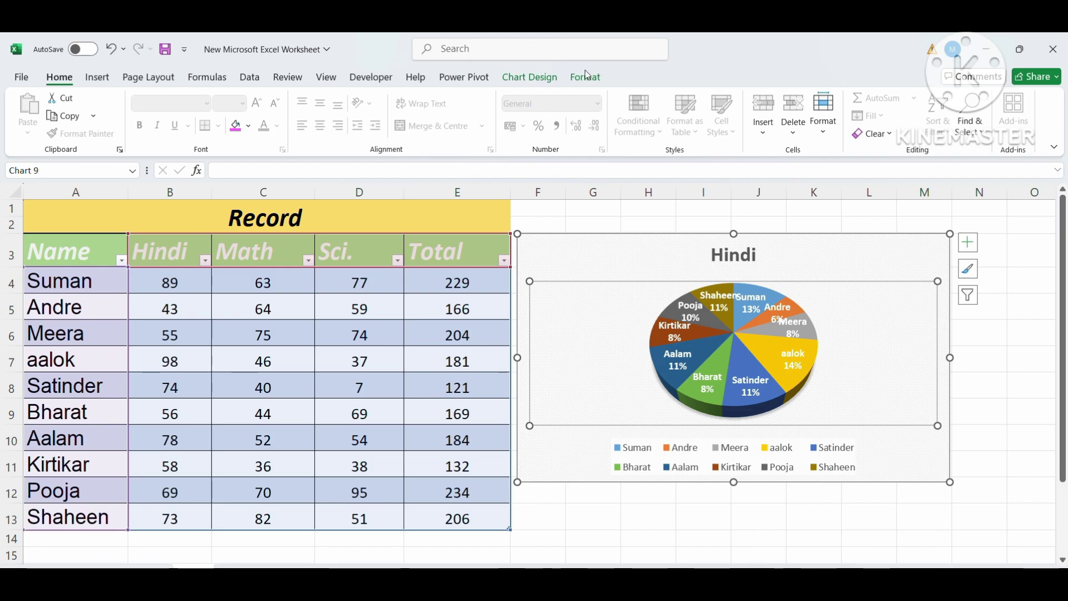
click(90, 81)
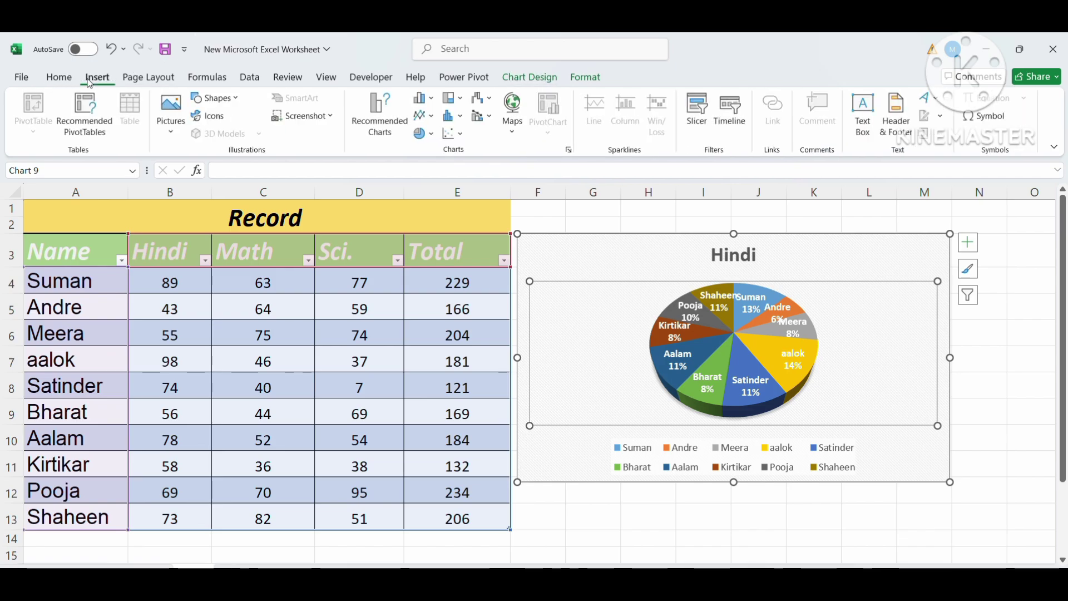
click(453, 116)
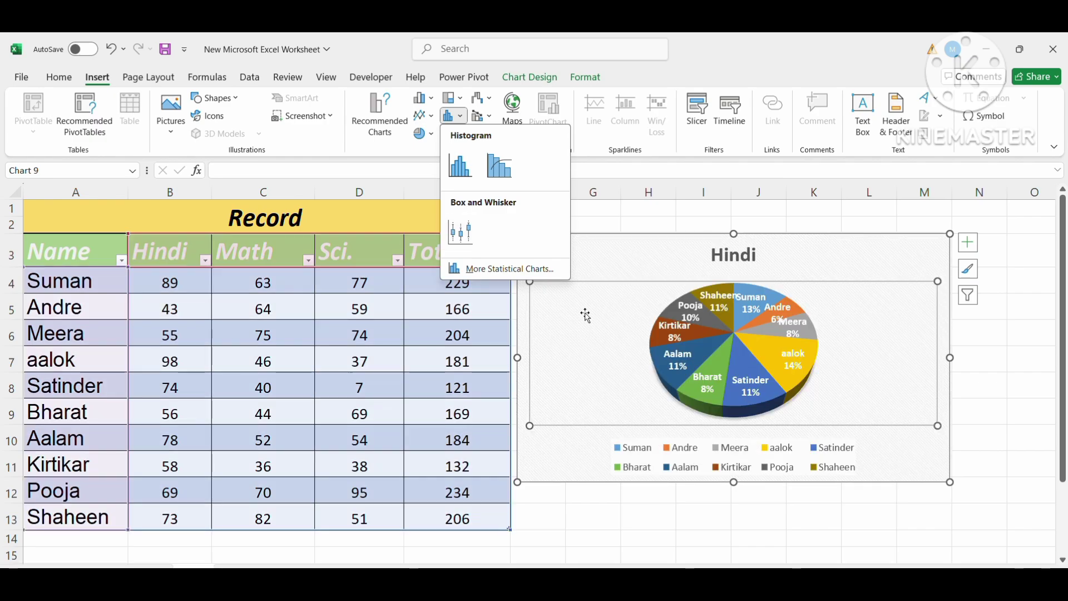
click(647, 238)
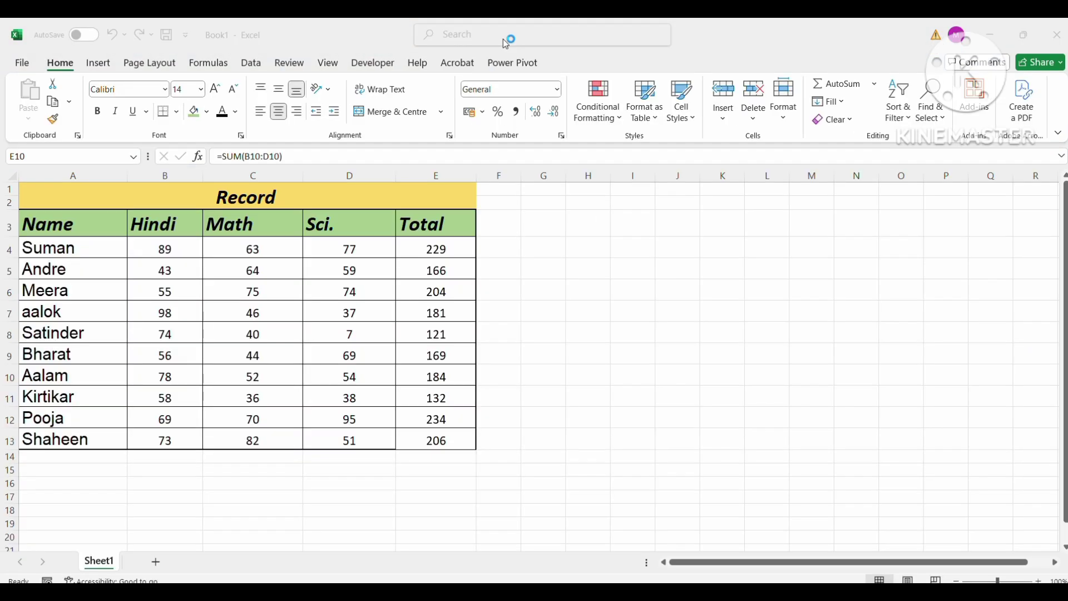
click(98, 64)
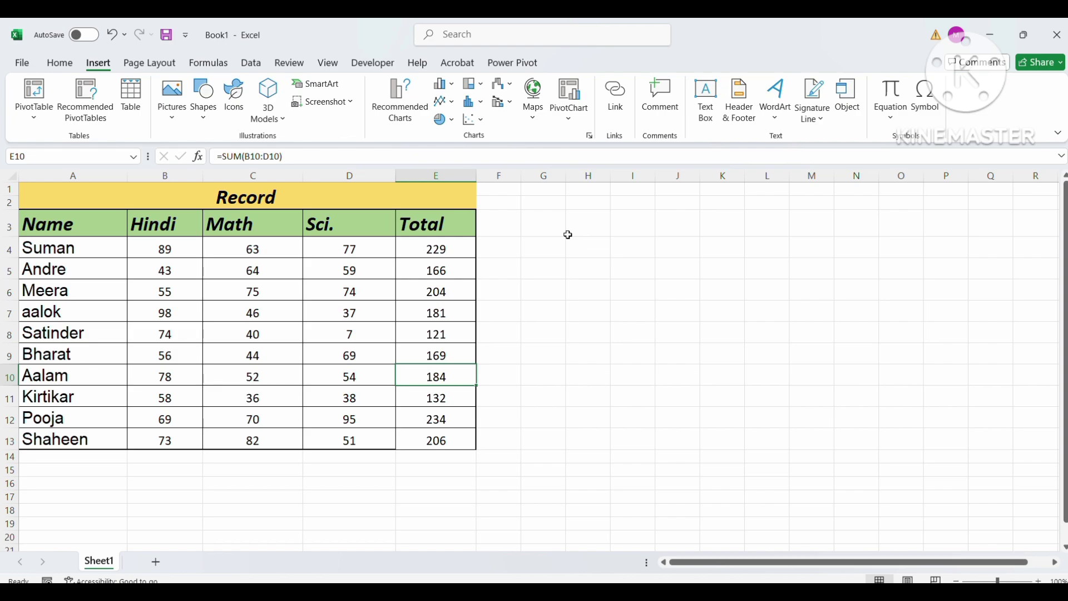
drag(568, 234, 496, 322)
right_click(504, 336)
key(Escape)
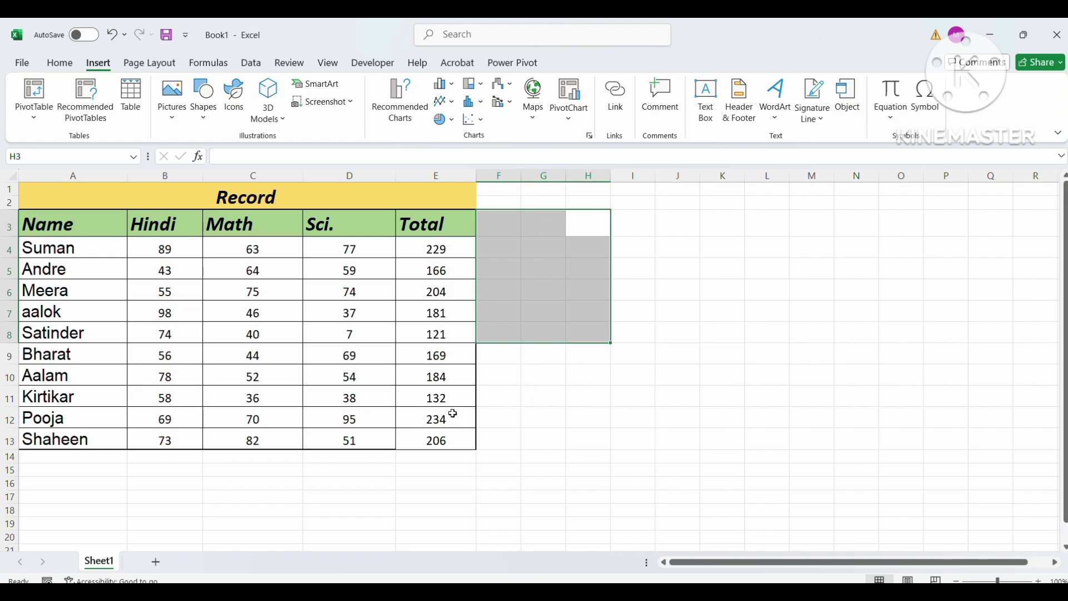
click(423, 396)
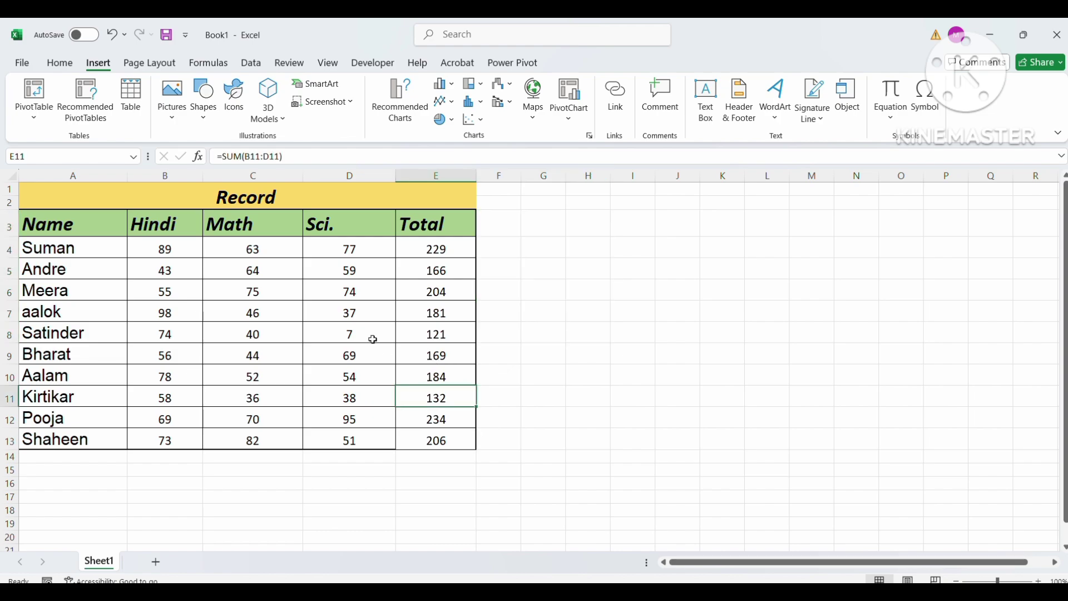
click(381, 311)
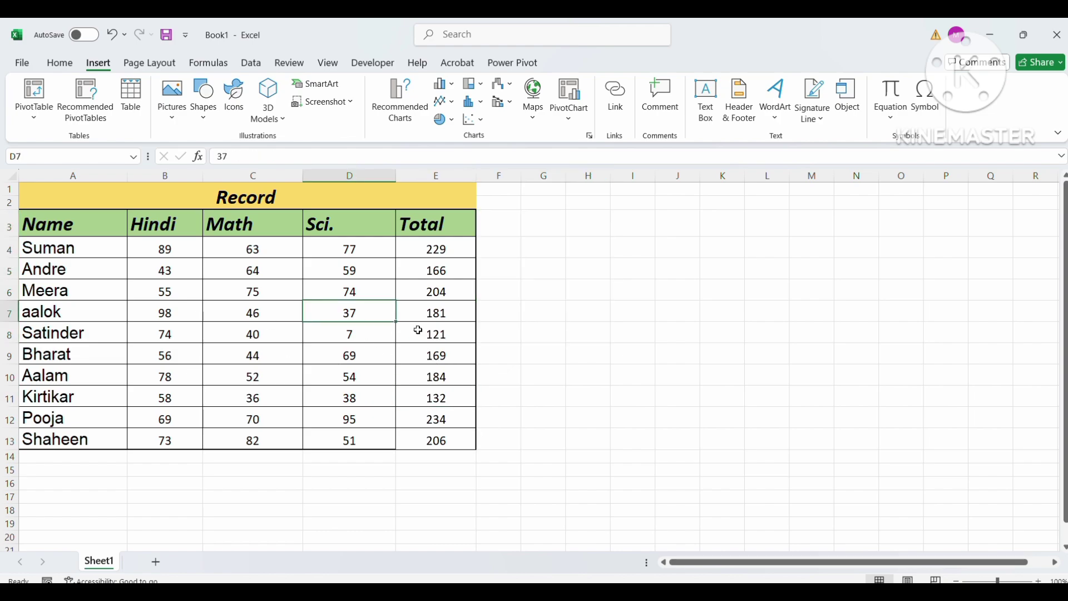
click(516, 321)
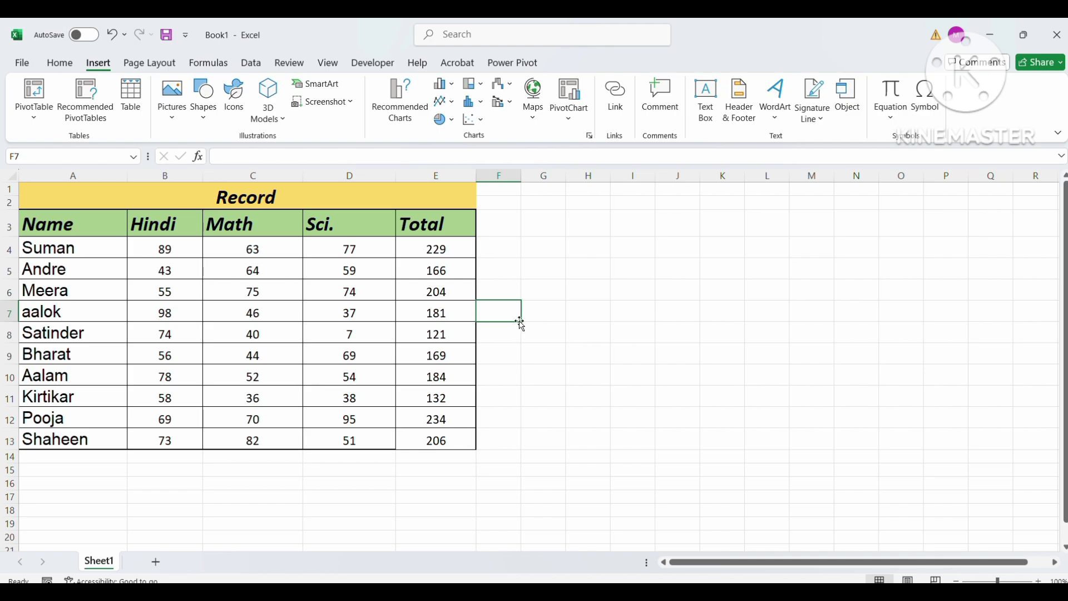
click(467, 303)
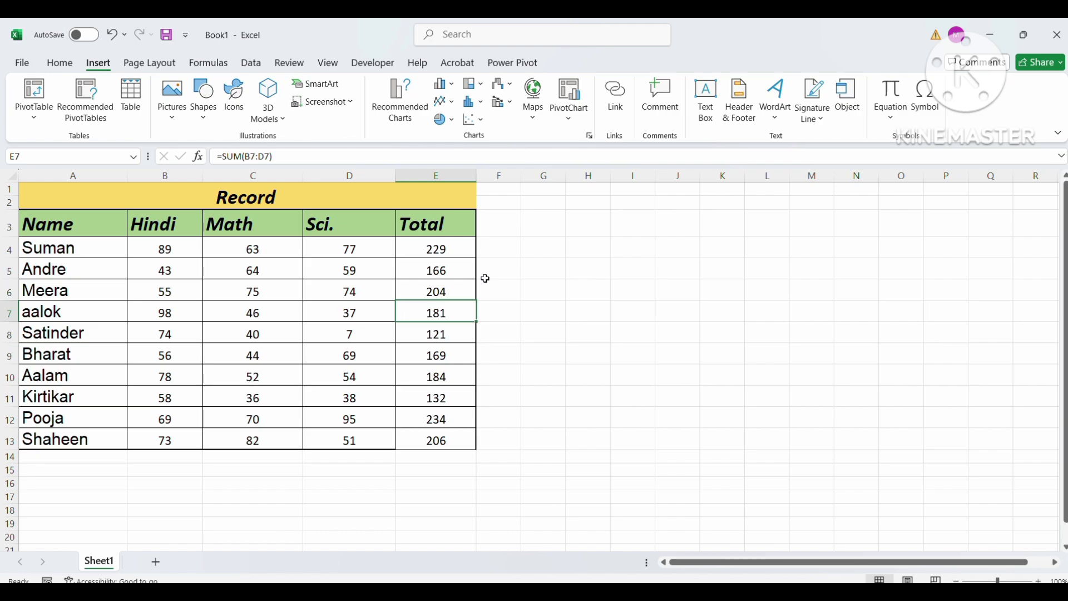
click(593, 353)
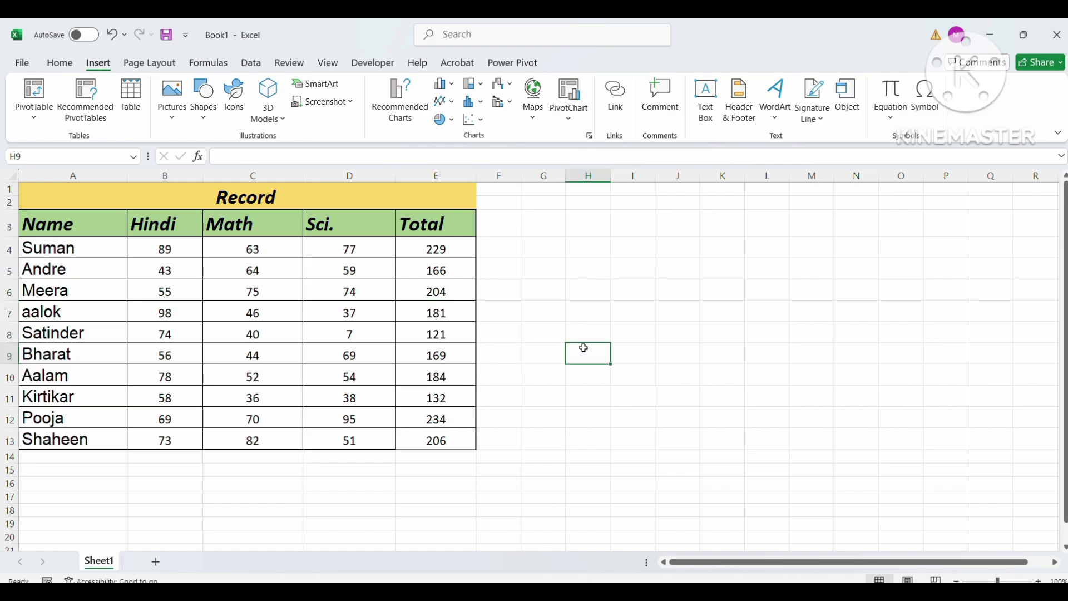
Insert a link in cell H7 to the existing file pdf2.pdf from the Documents folder, and deselect the cell
click(574, 304)
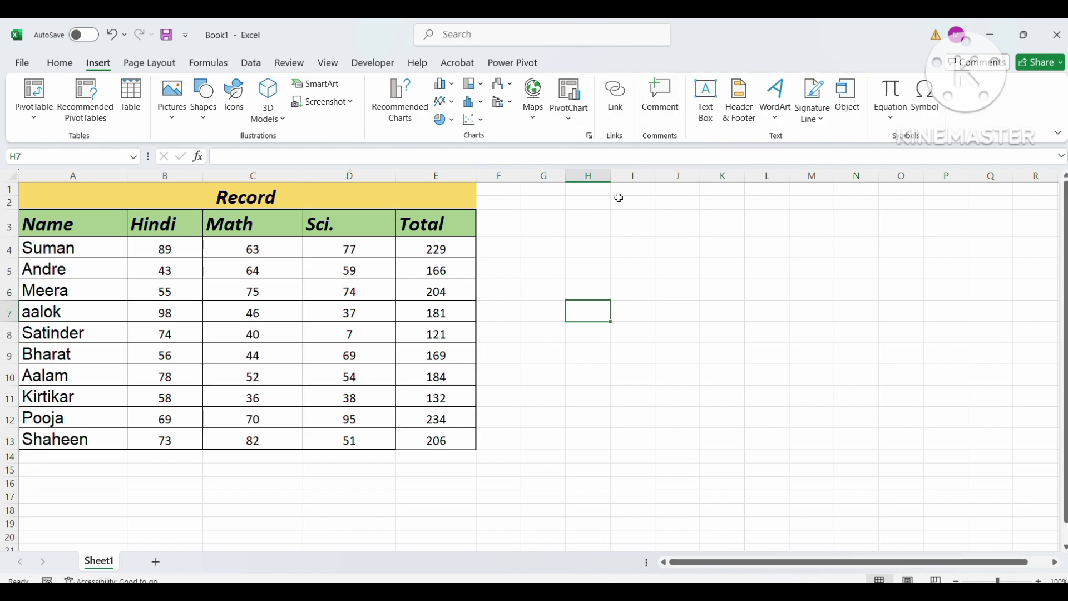
click(623, 126)
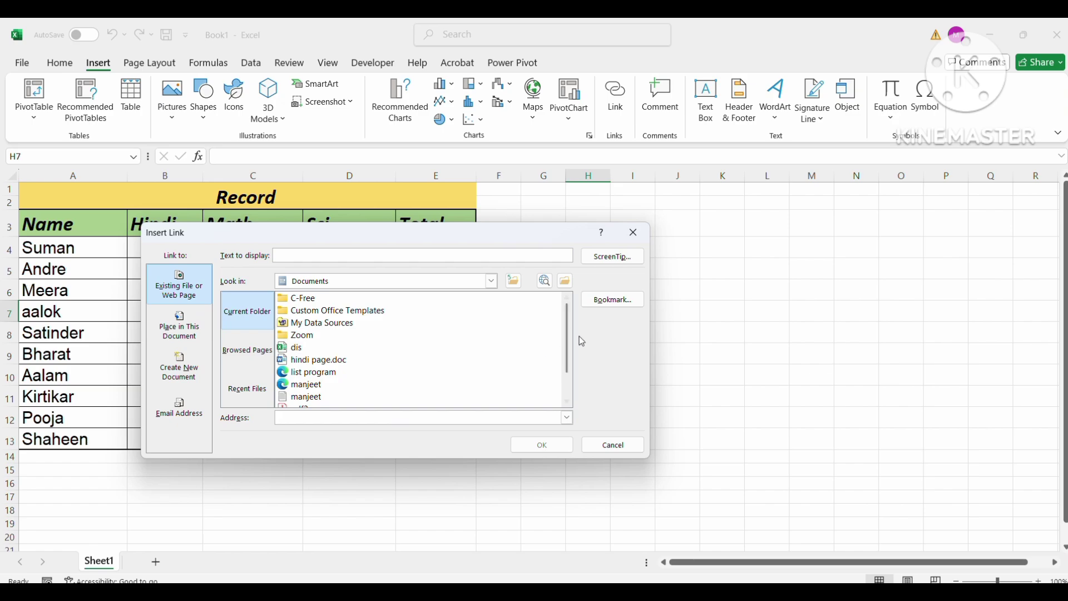
drag(567, 341, 571, 378)
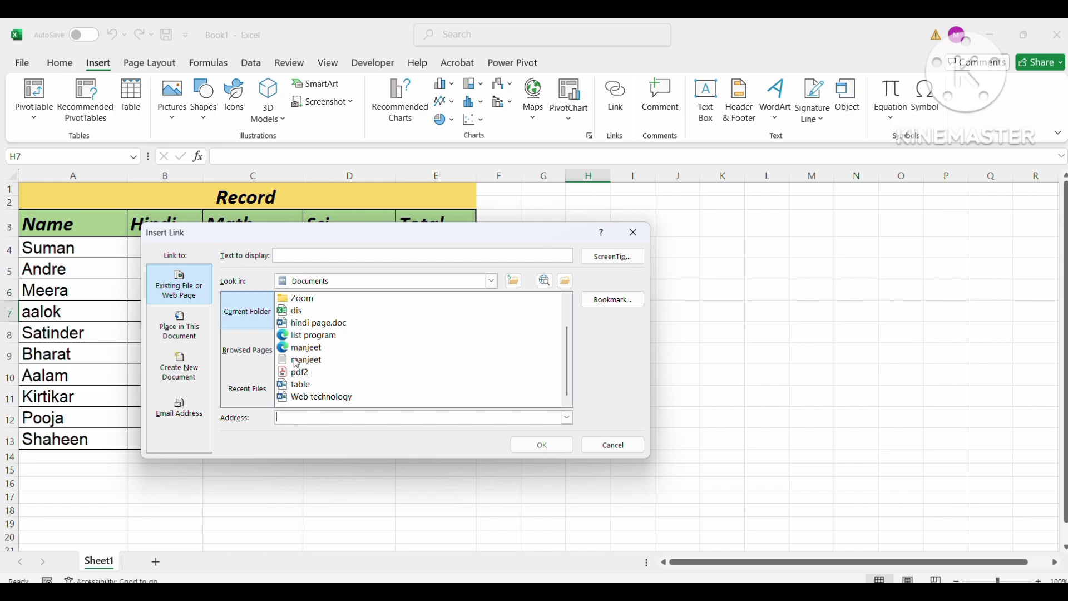
click(304, 374)
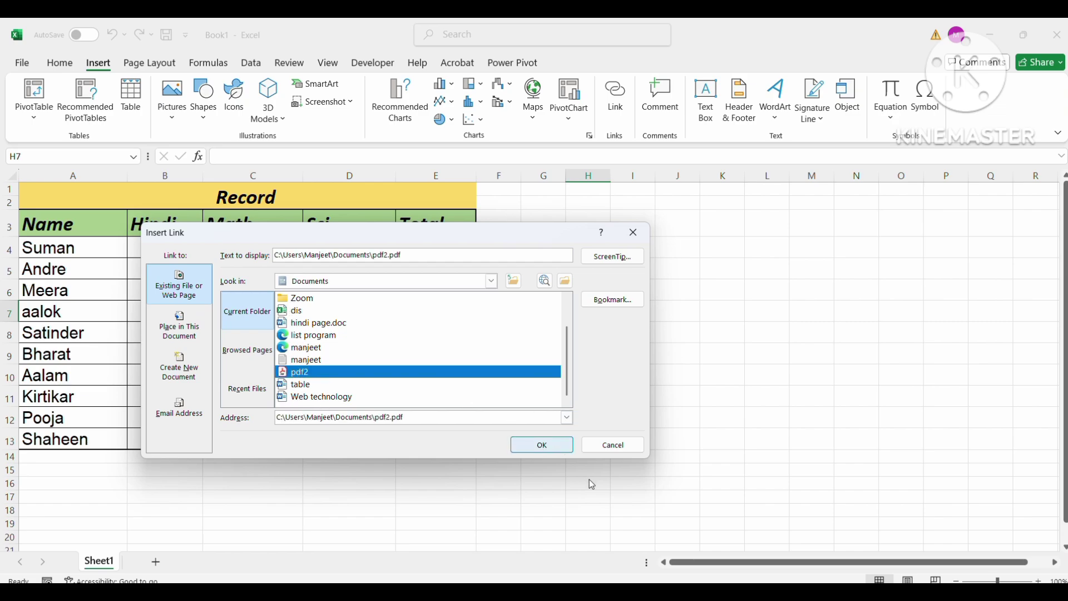
click(557, 449)
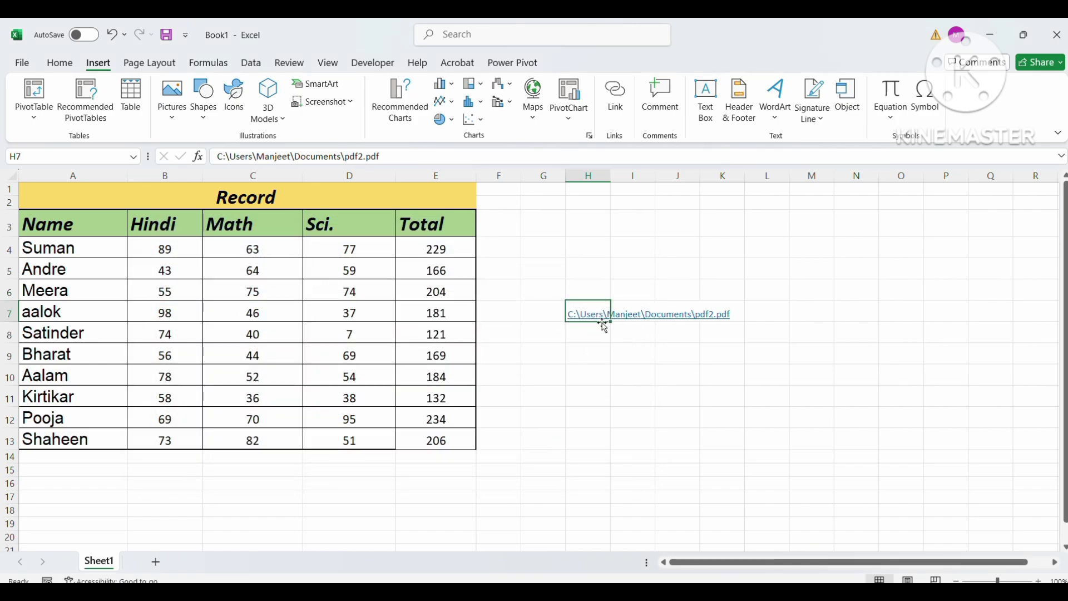
click(622, 336)
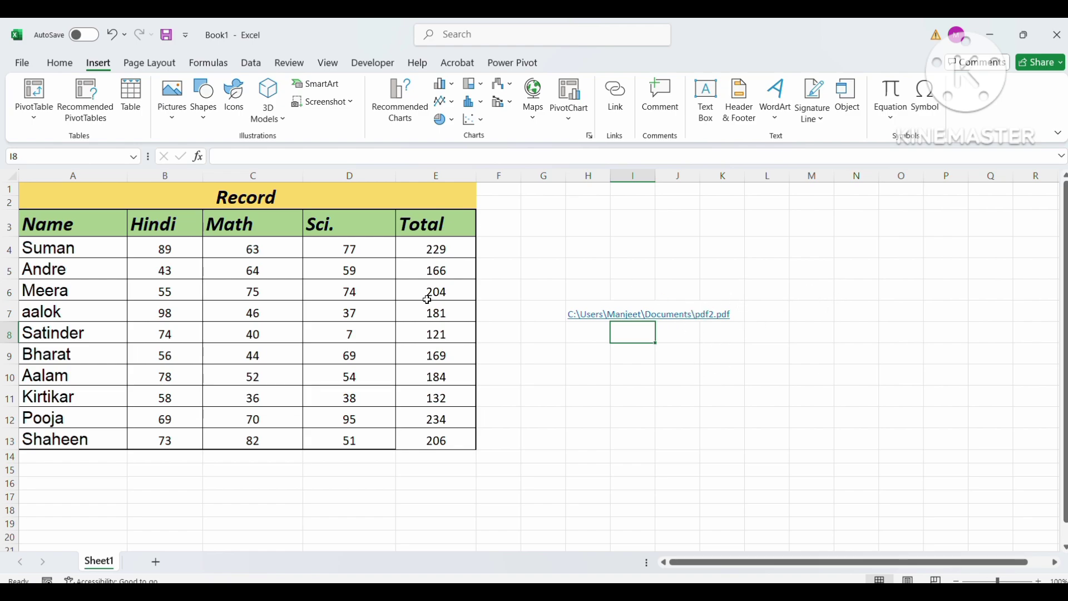
View the Insert Link options for cell G6, look through the files in the Documents folder and cancel
click(487, 332)
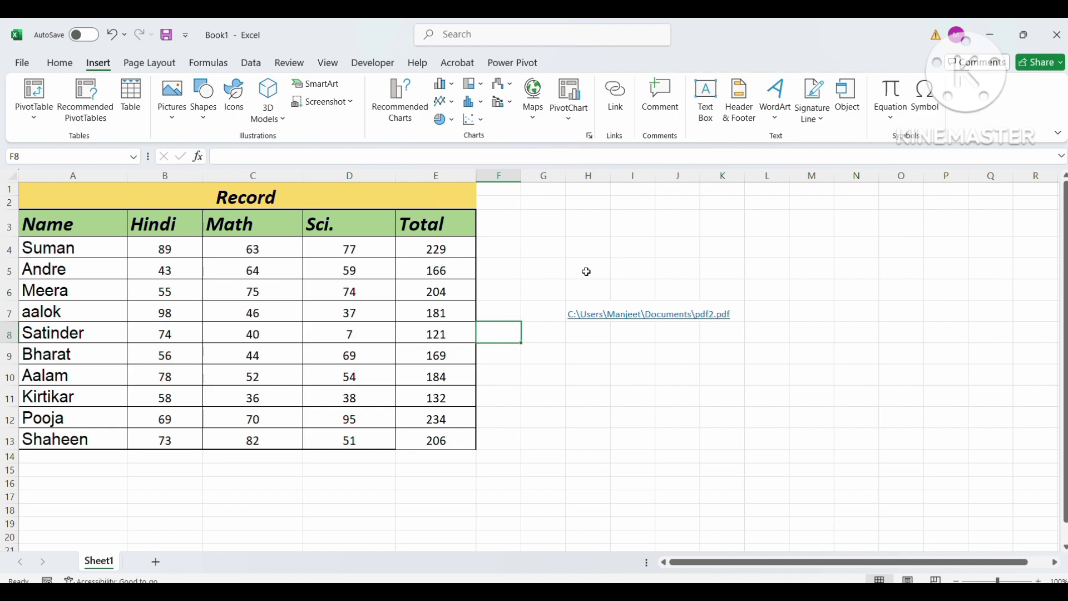
click(556, 282)
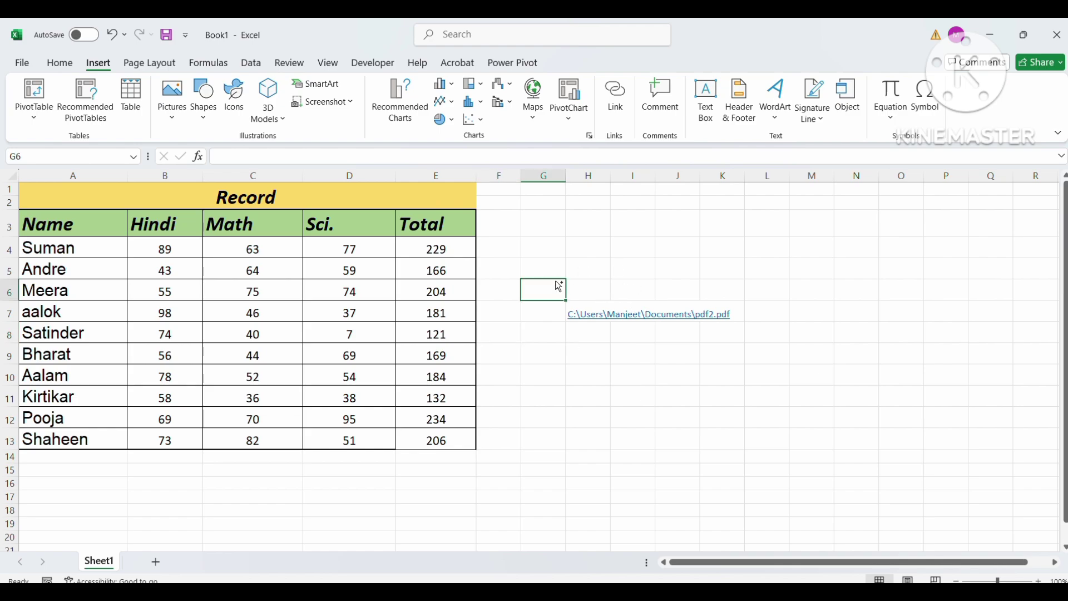
key(ctrl+k)
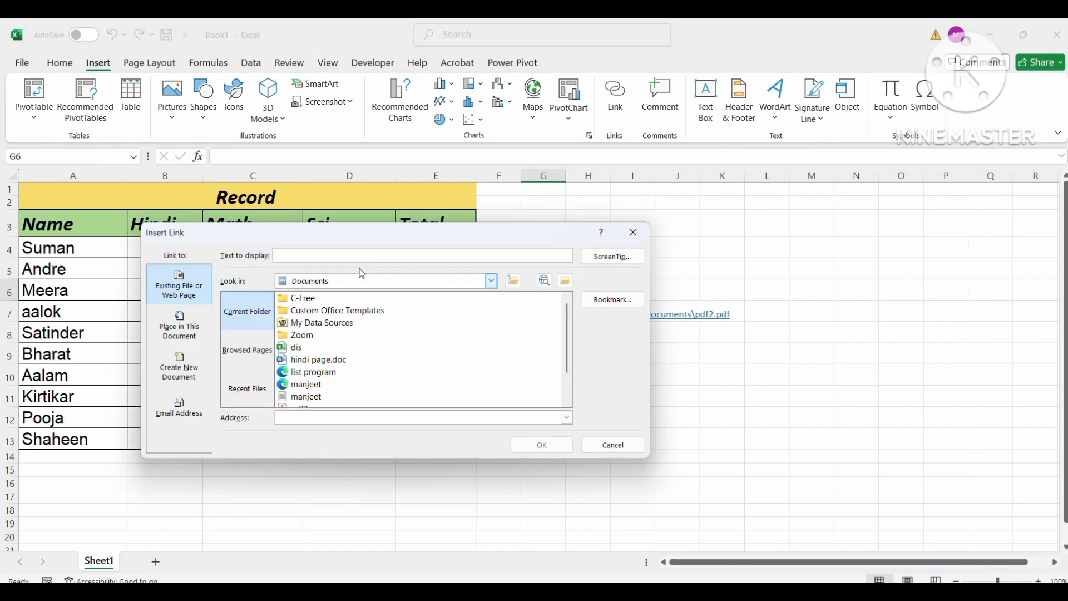
scroll(562, 334, down, 1)
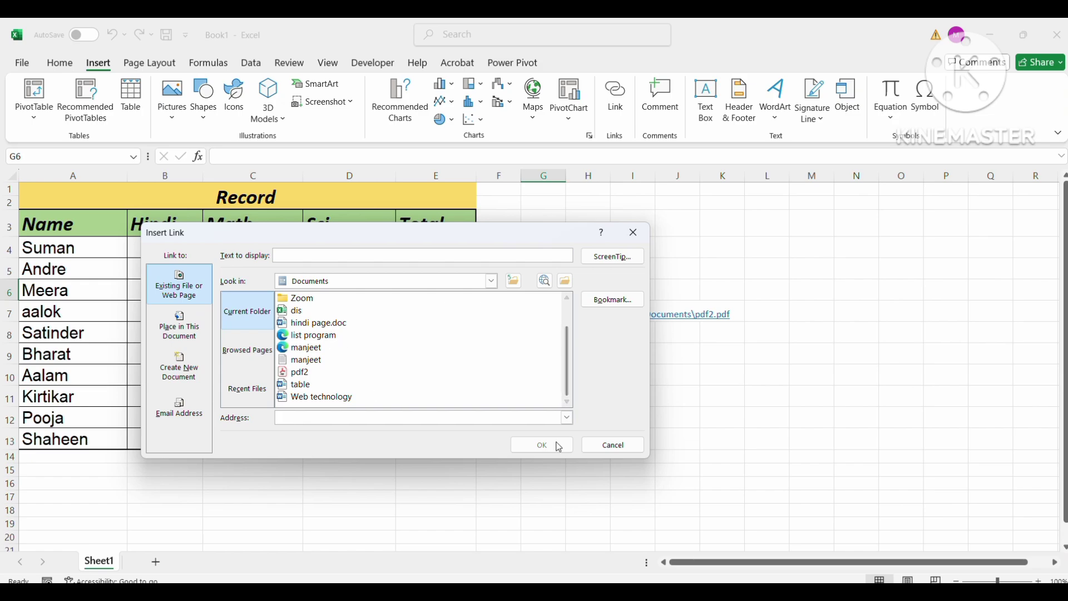
click(623, 444)
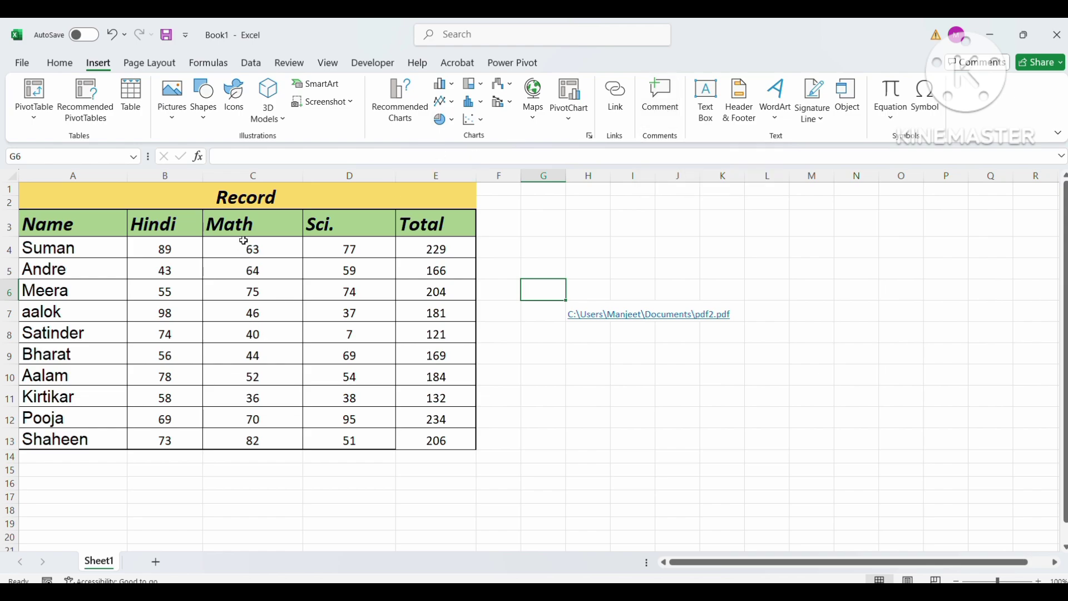
Start a new comment on the first student's total in cell E4, leaving its text empty, and reselect the cell
click(66, 296)
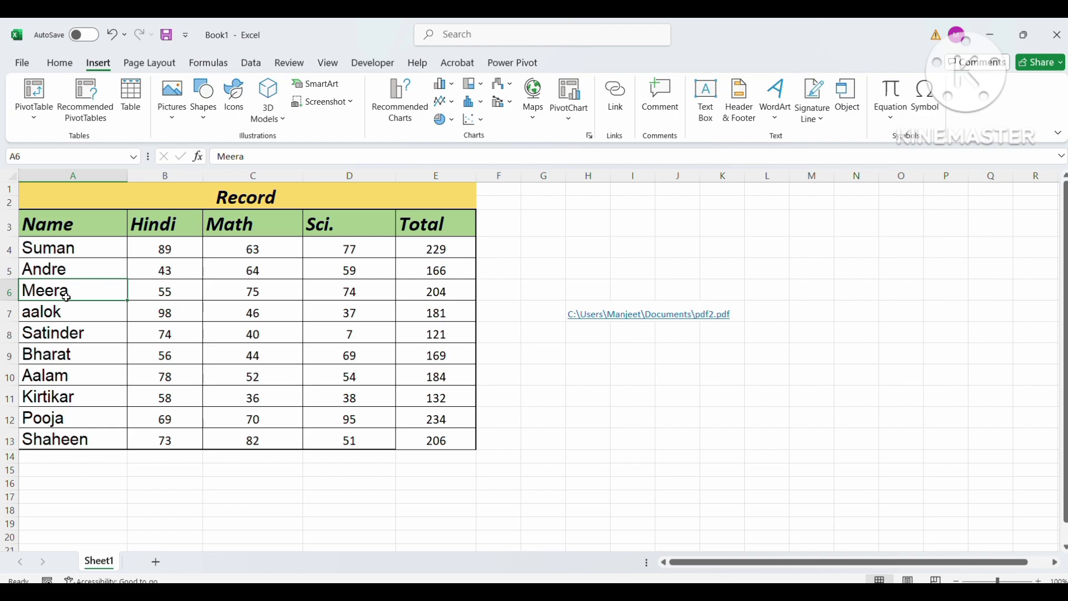
click(209, 351)
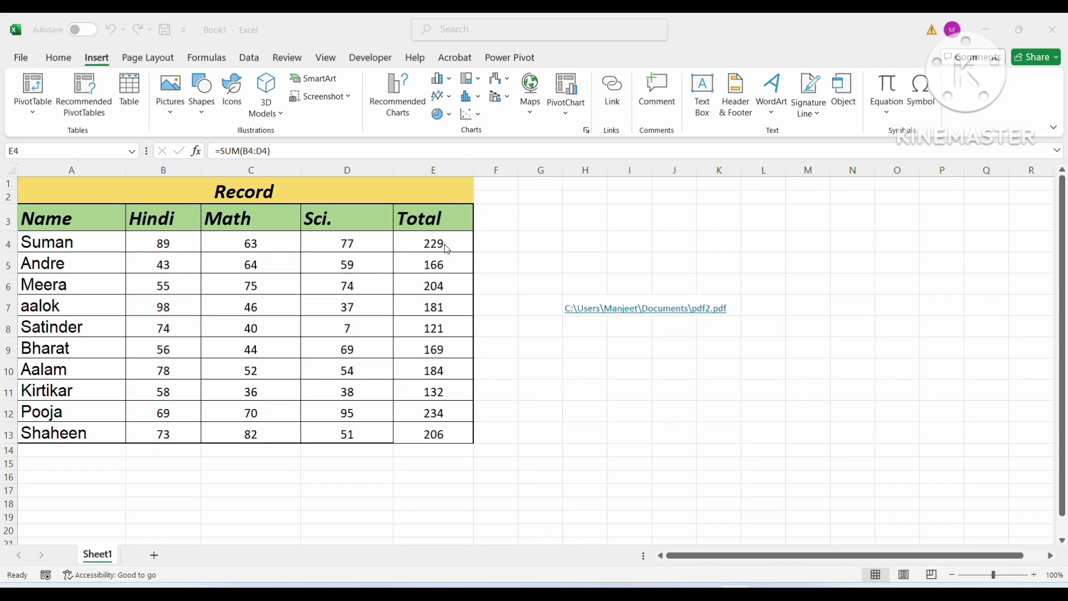
click(446, 245)
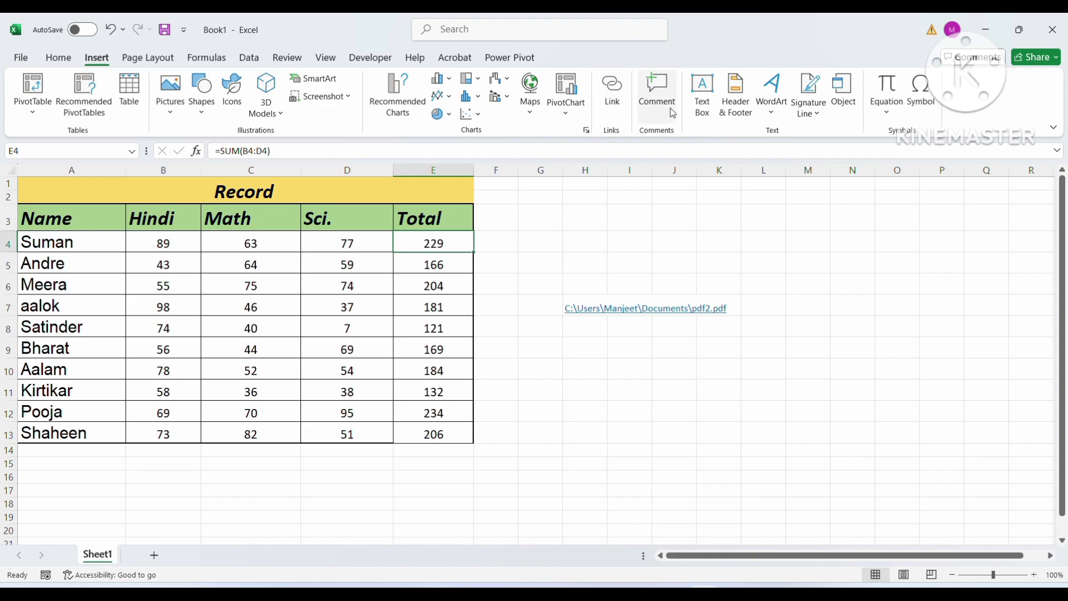
click(657, 92)
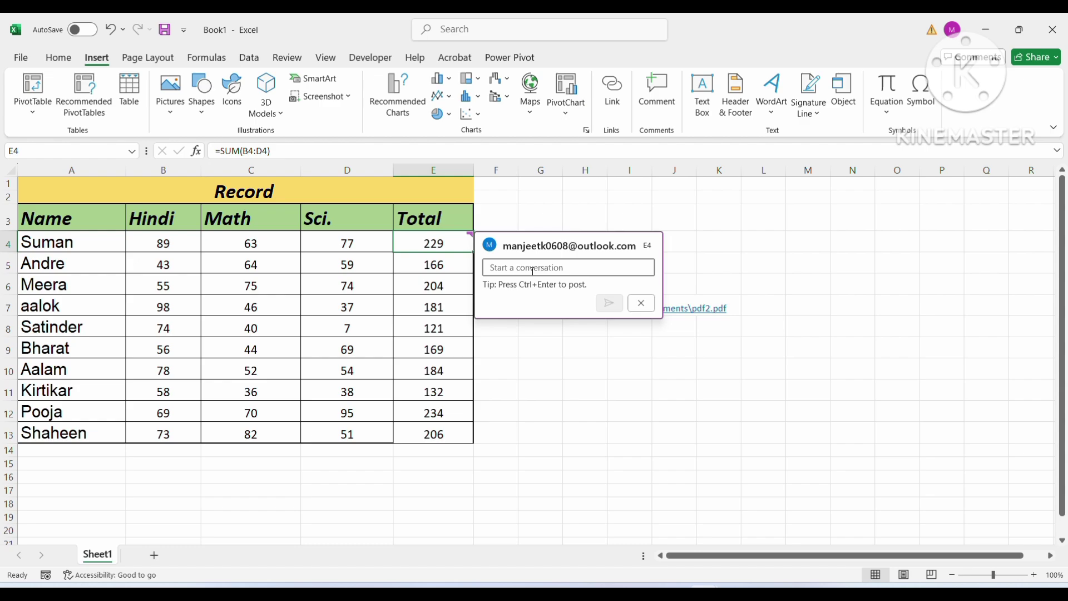
click(581, 449)
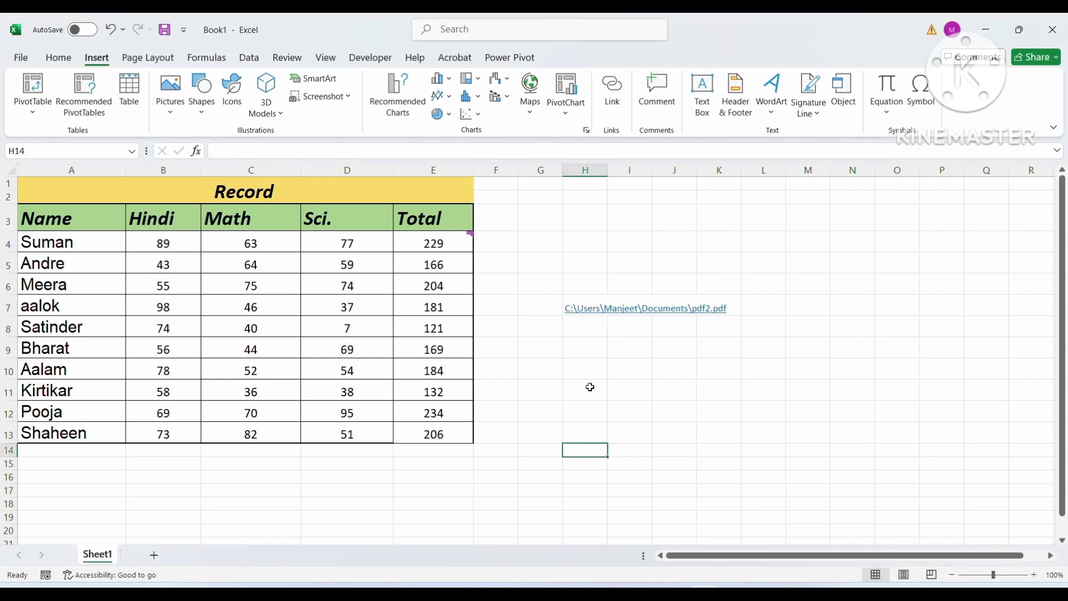
click(431, 243)
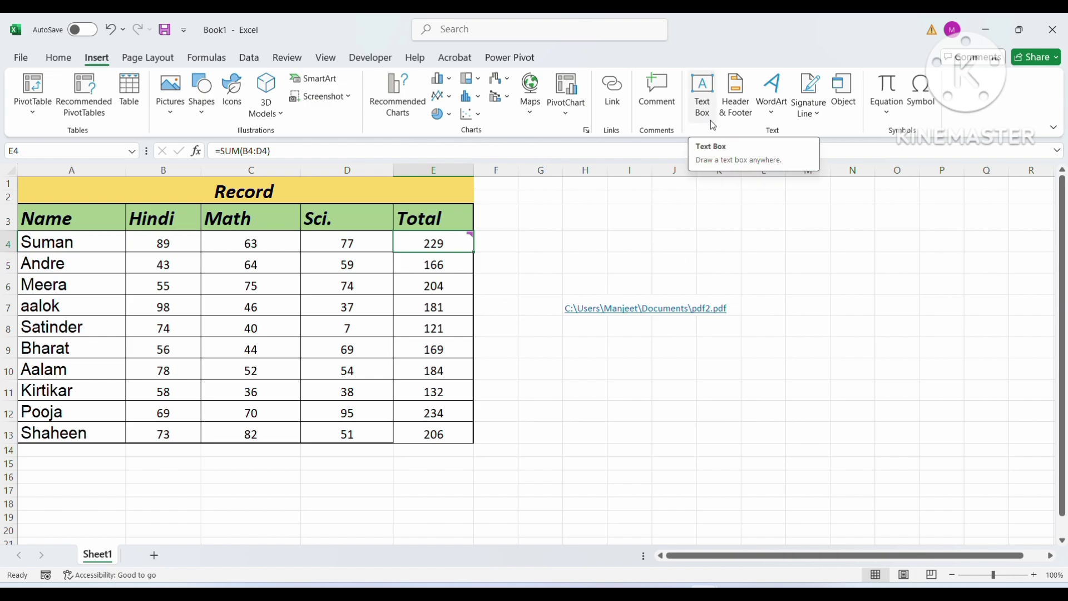
click(596, 234)
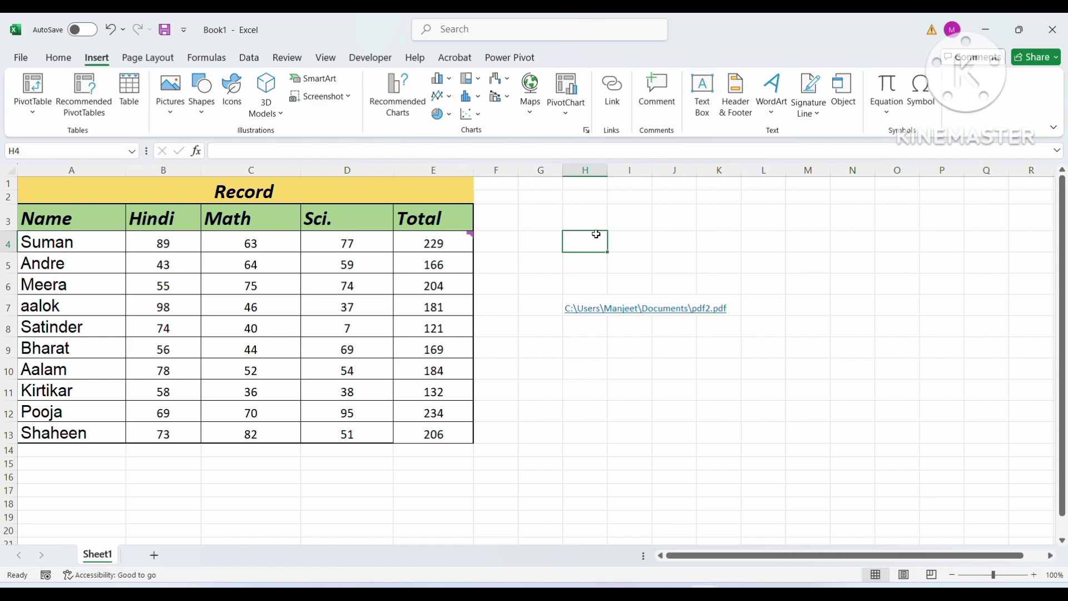
drag(596, 234, 631, 263)
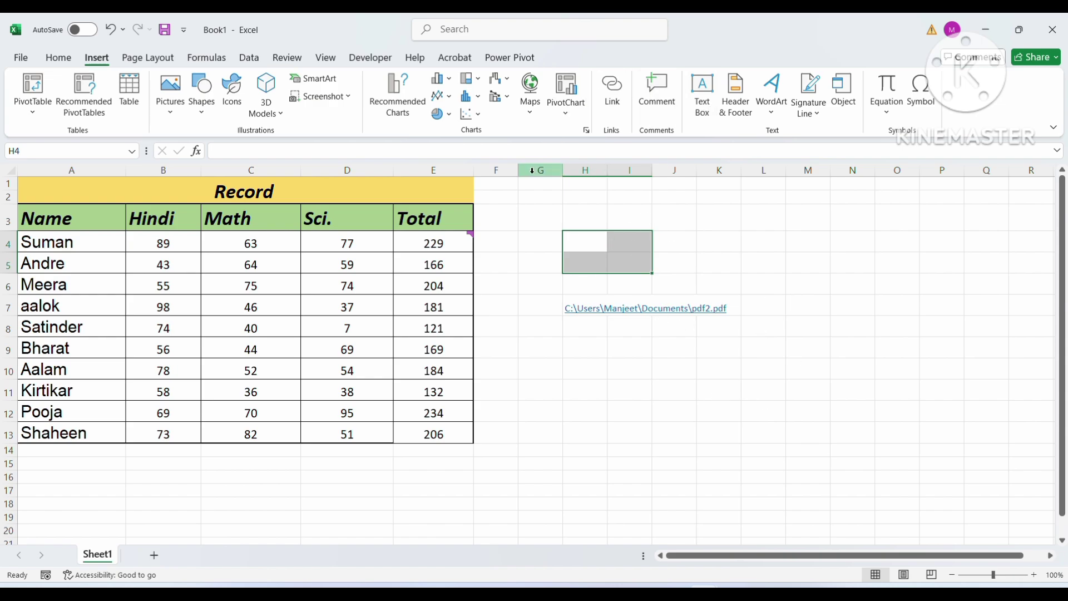
click(359, 321)
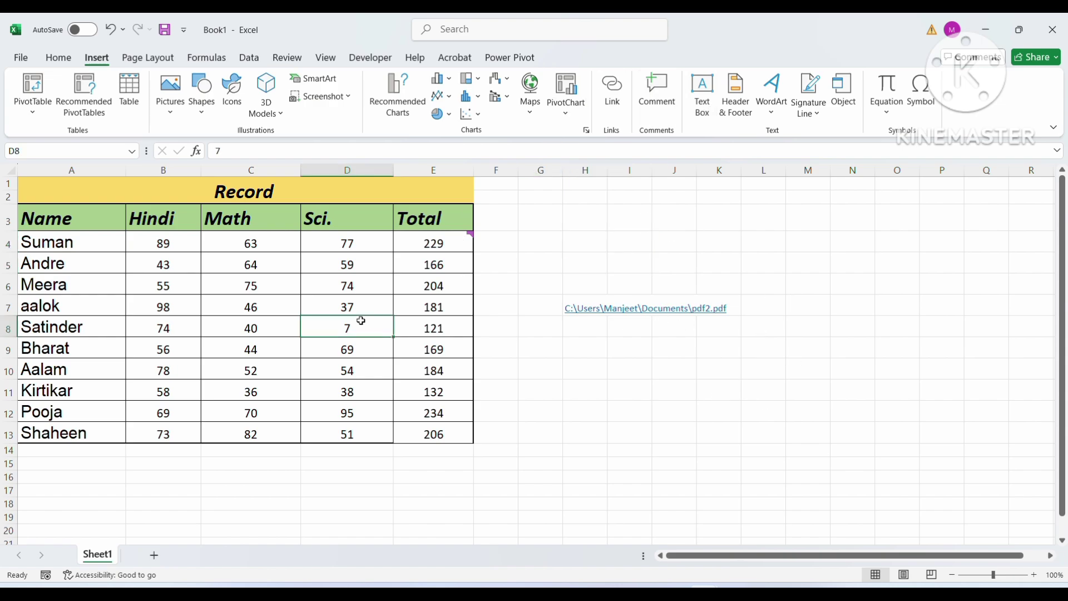
Draw a text box about 7.1 cm wide and 4.3 cm high beside the table, enter some trial text and erase it
click(708, 119)
drag(607, 215, 795, 329)
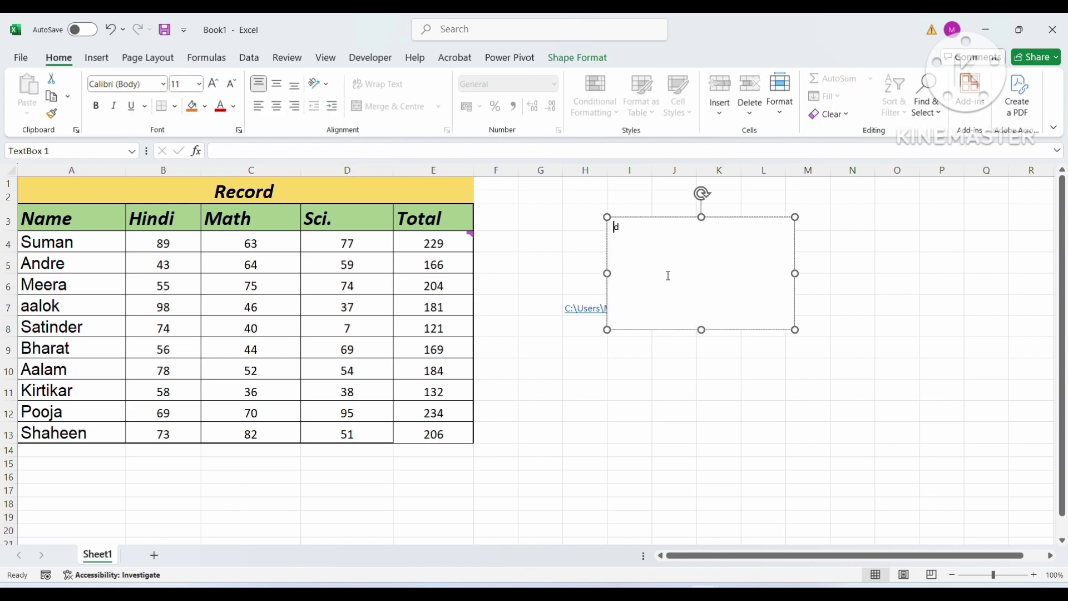
text(dikfmc)
key(BackSpace)
key(BackSpace)
key(BackSpace)
key(BackSpace)
key(BackSpace)
Apply the second preset shape style, with a blue outline, to the text box
click(552, 65)
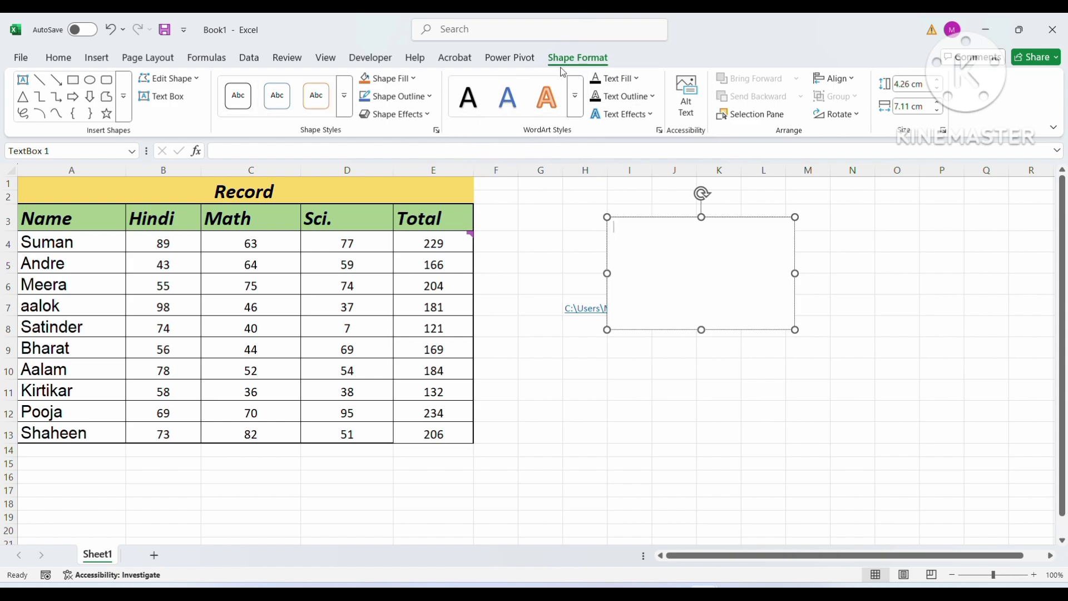
click(279, 105)
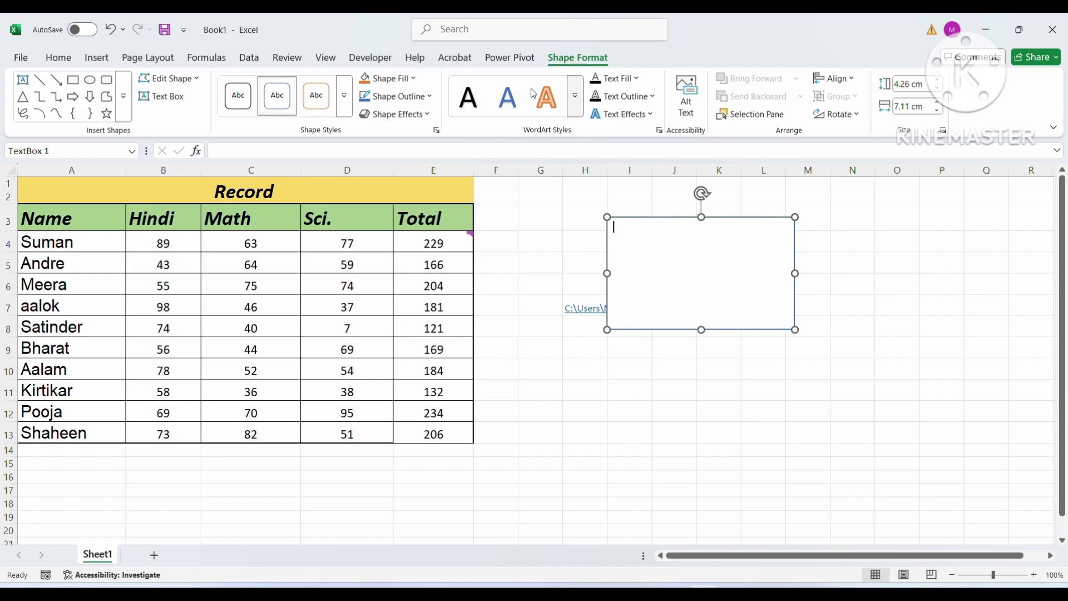
View the gallery of available shapes, dismiss it without choosing one and deselect the text box
click(97, 58)
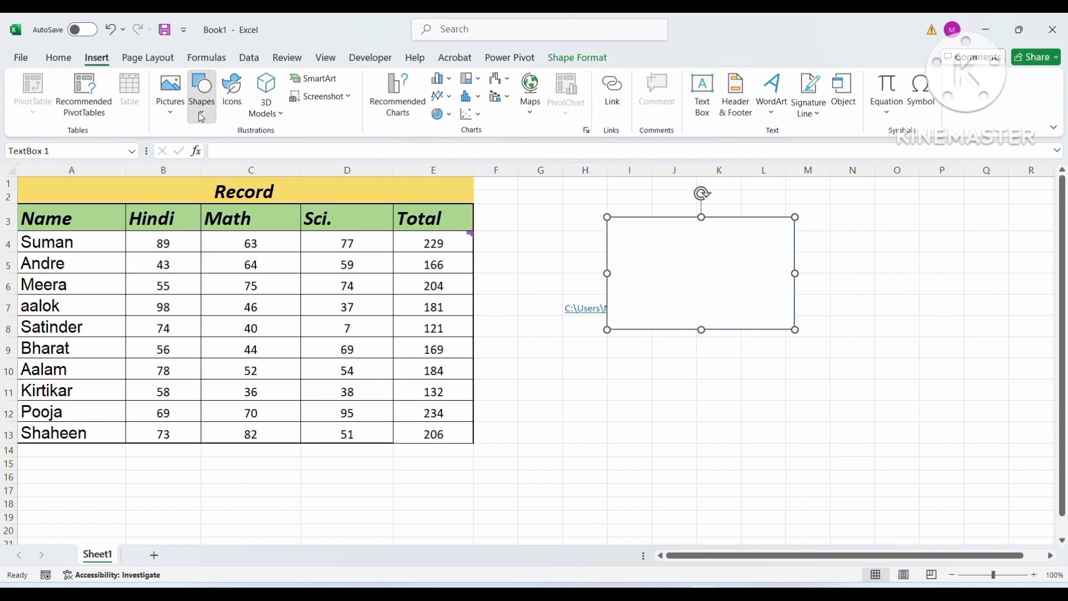
click(201, 94)
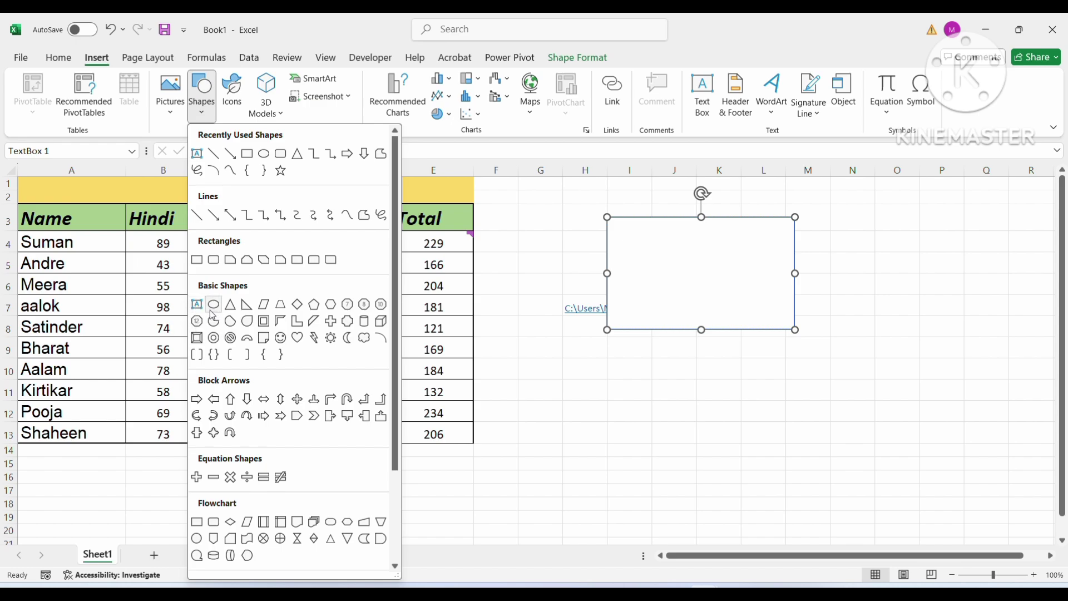
key(Escape)
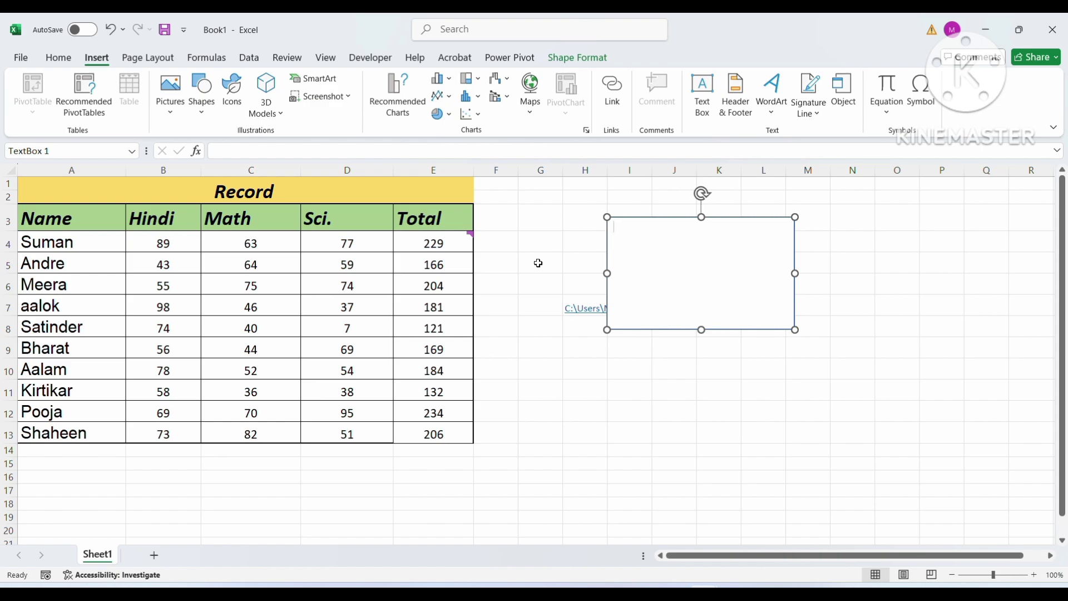
click(234, 222)
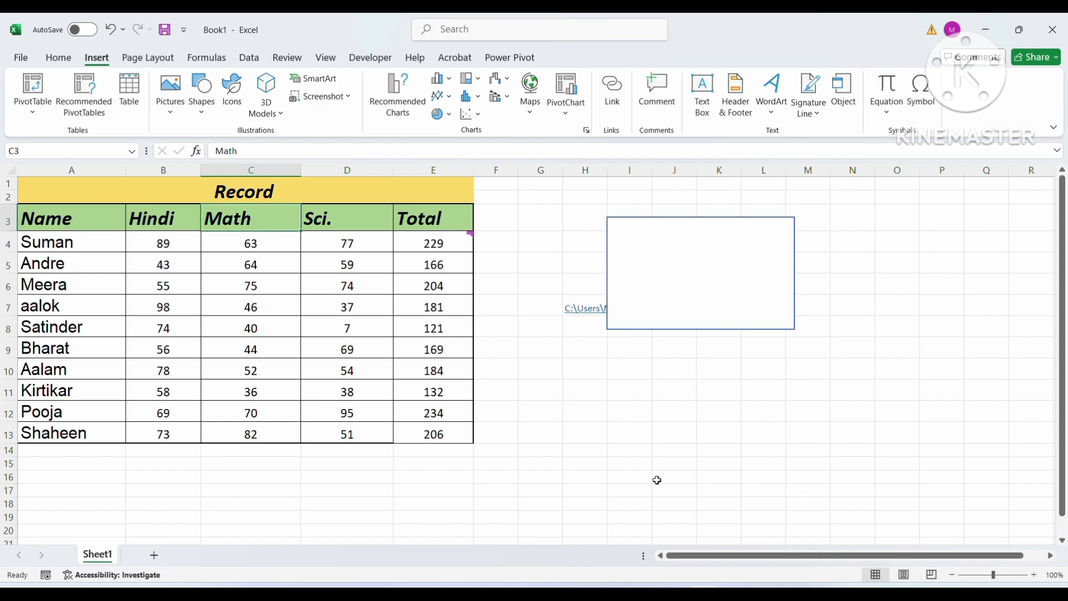
Open the sheet's header for editing from cell H14 and place the cursor in its left section, leaving it empty
click(653, 251)
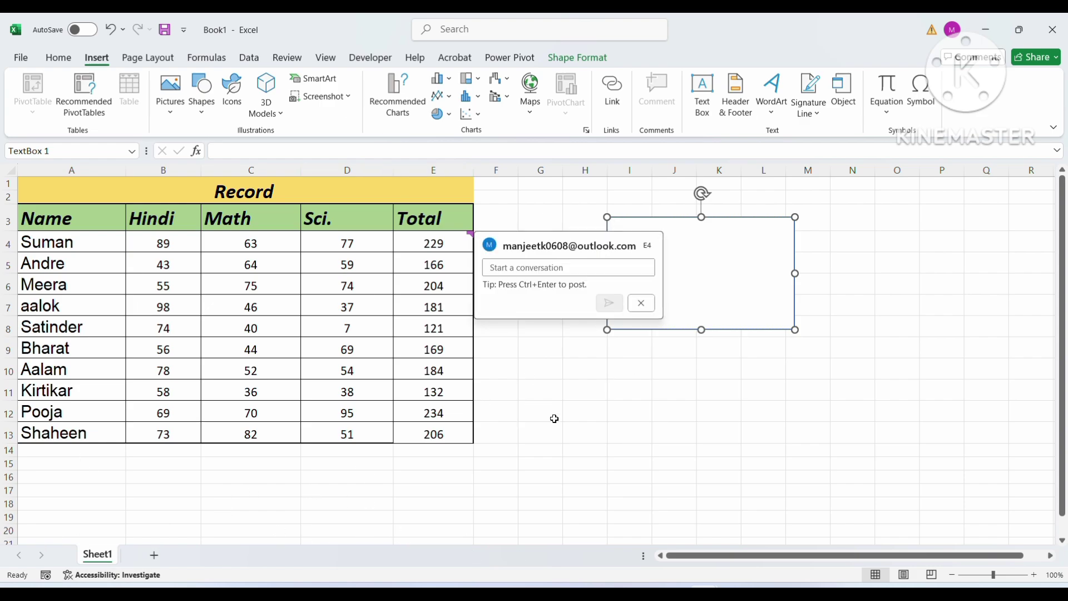
click(593, 448)
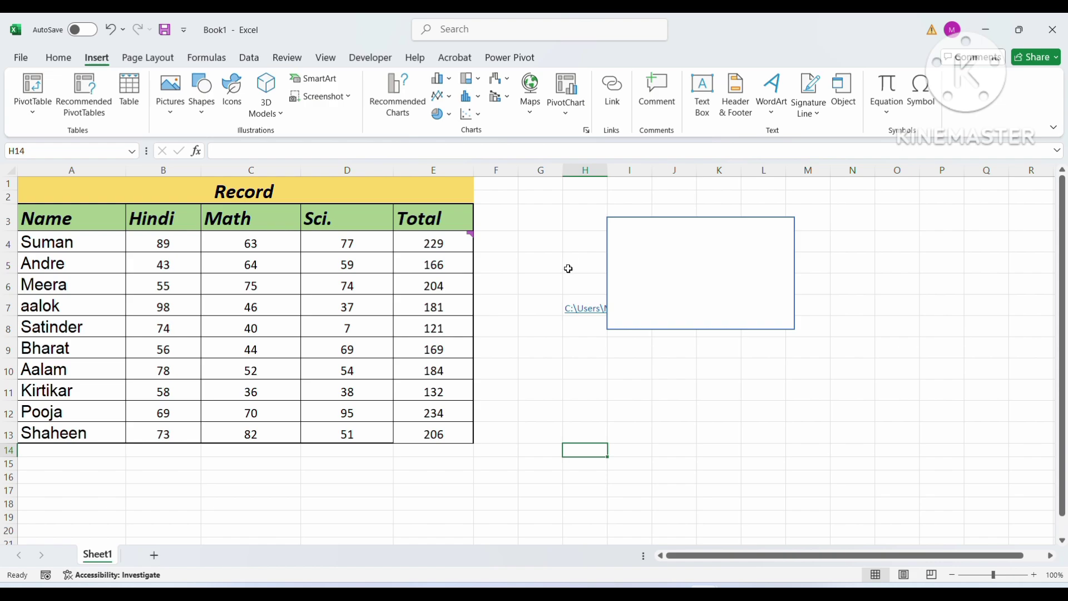
click(725, 115)
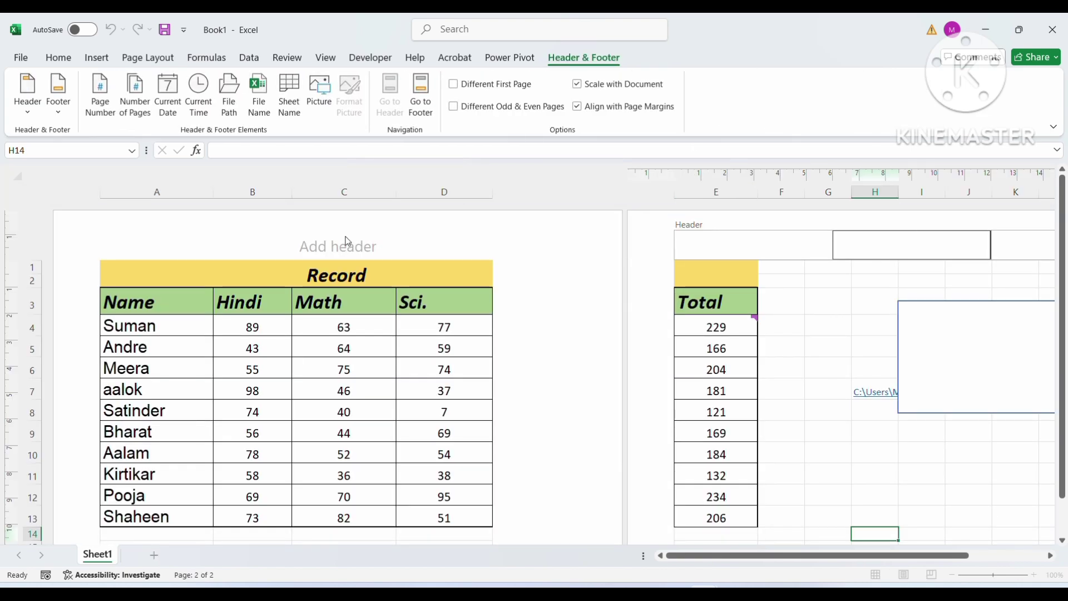
click(344, 236)
click(154, 234)
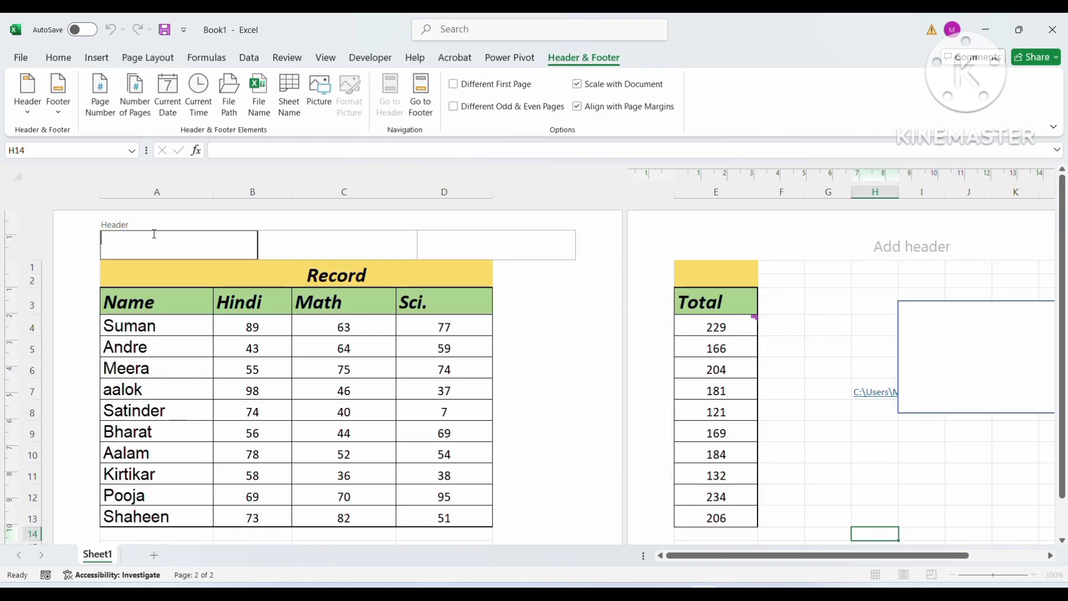
key(BackSpace)
key(BackSpace)
key(BackSpace)
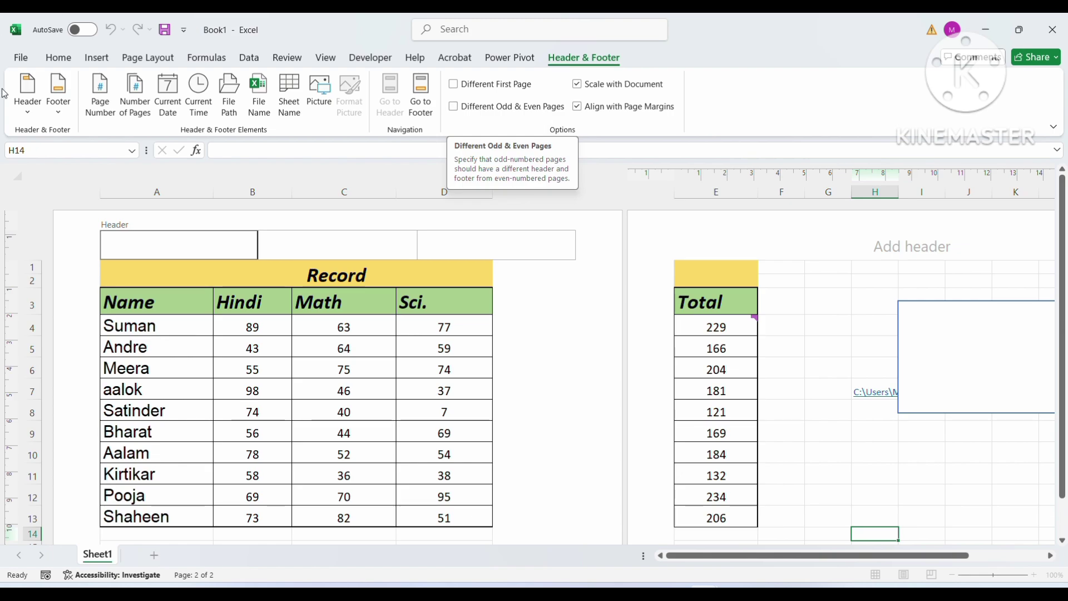
View the preset footer layouts without choosing one and return to the normal worksheet view
click(66, 110)
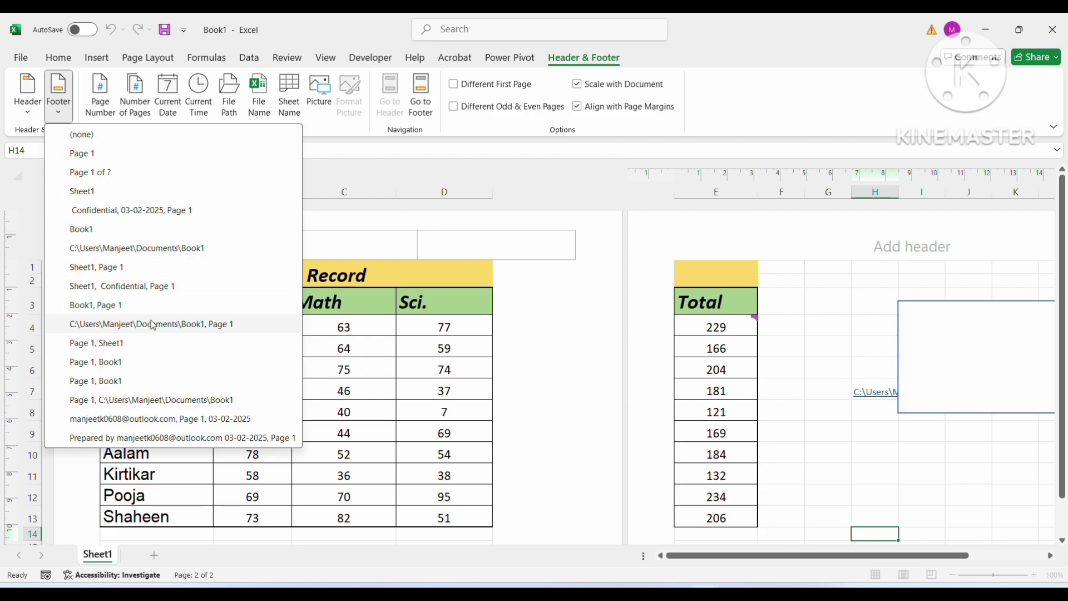
click(355, 279)
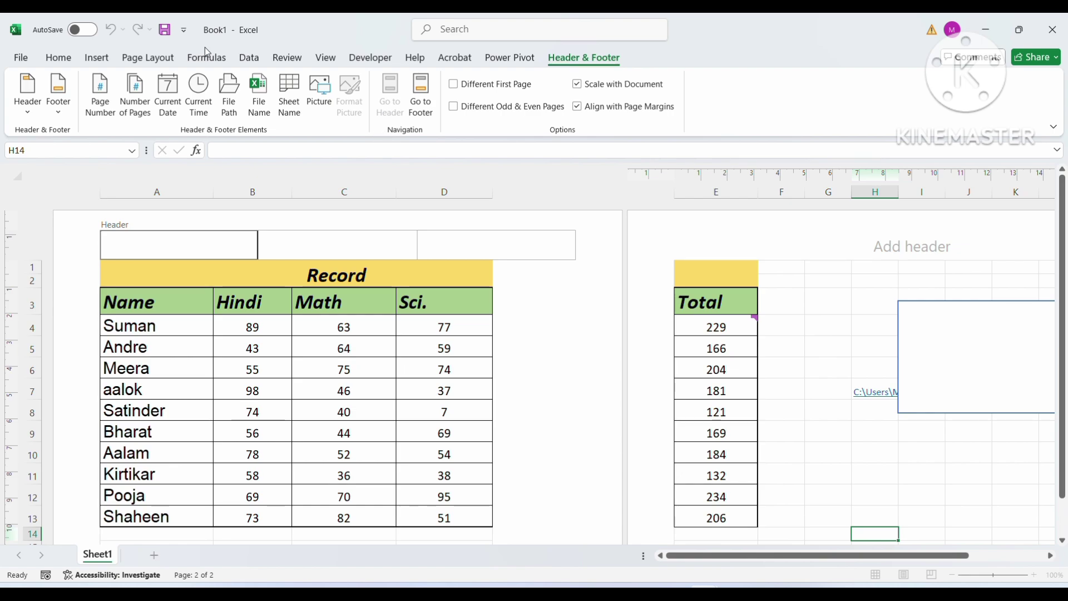
click(97, 59)
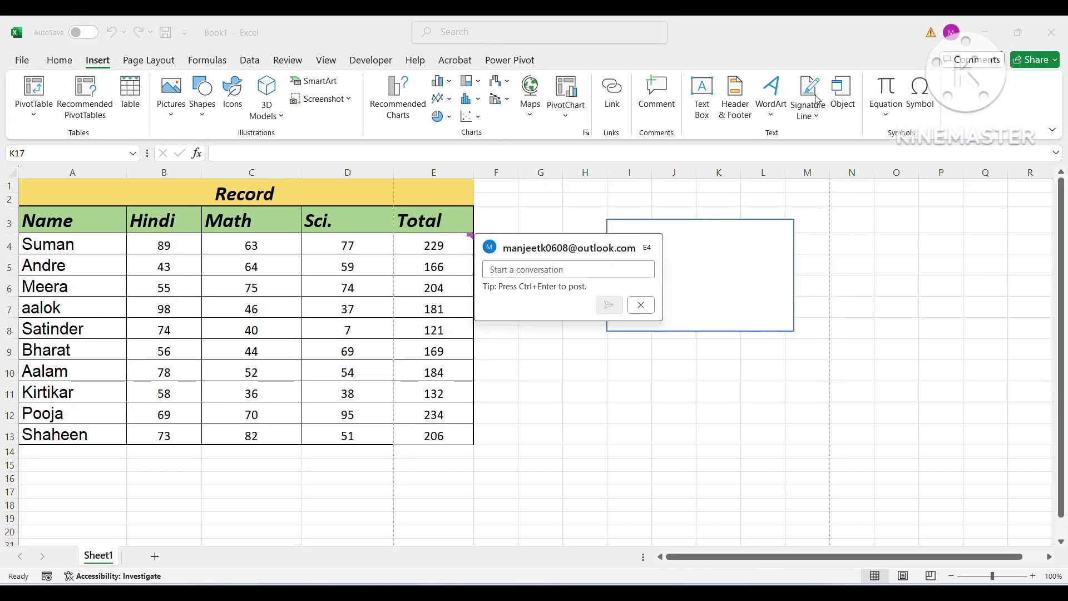
click(651, 314)
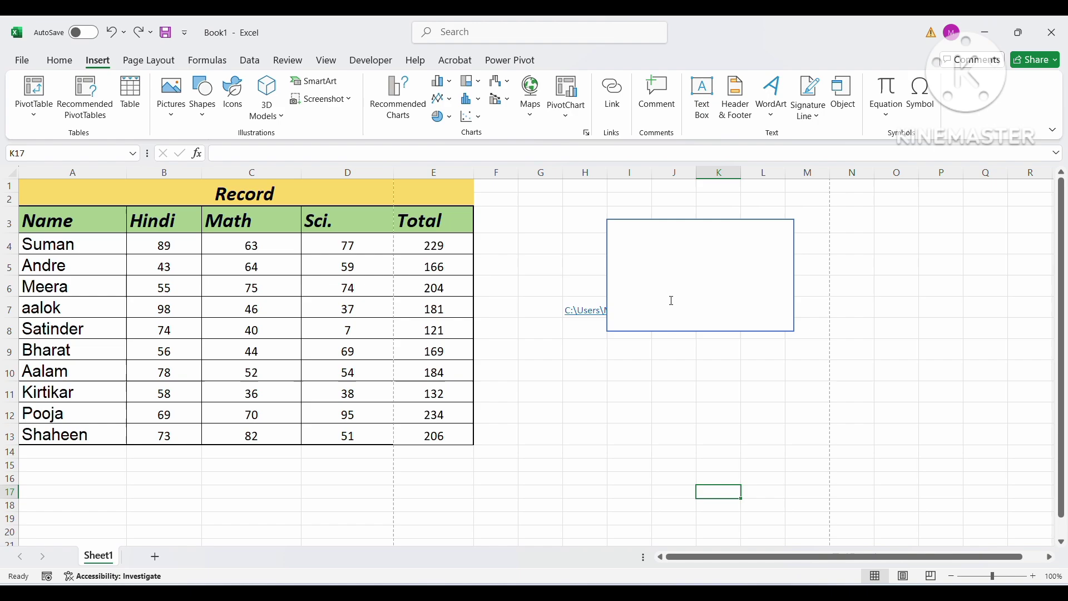
click(816, 110)
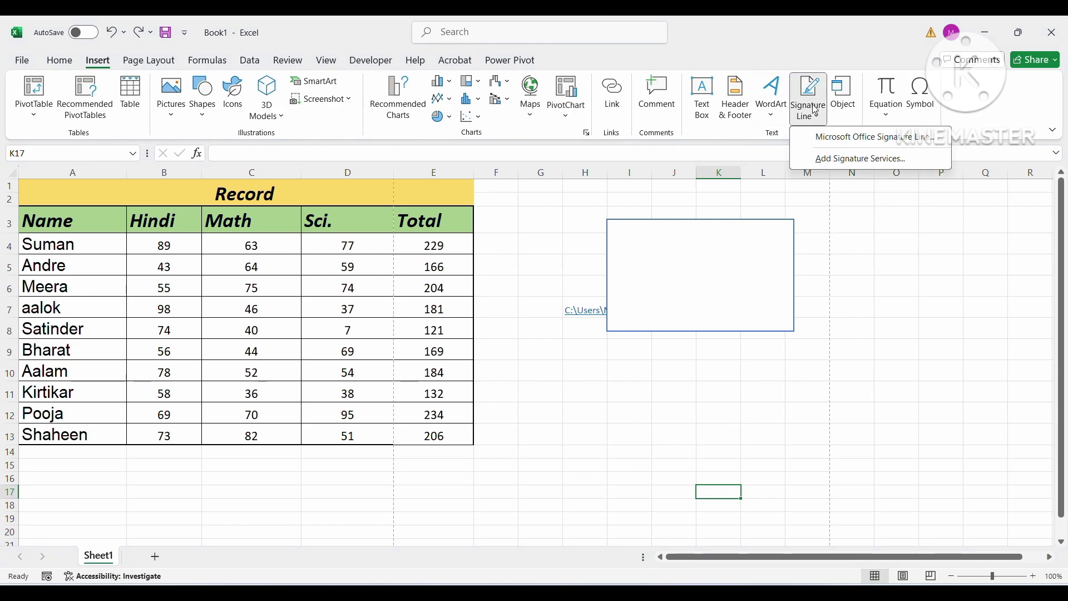
click(897, 144)
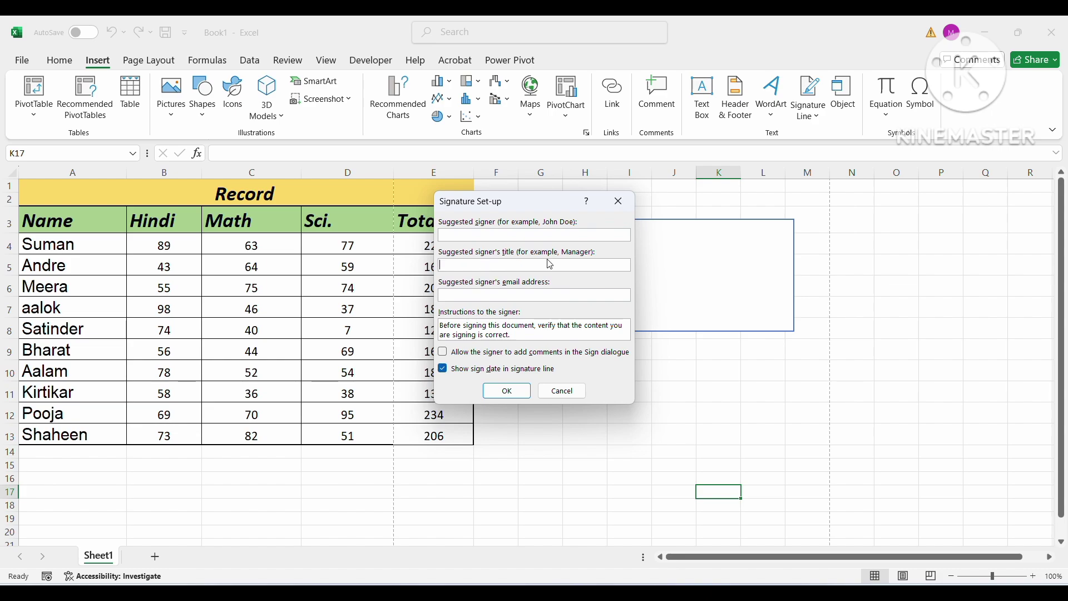
click(520, 264)
click(562, 390)
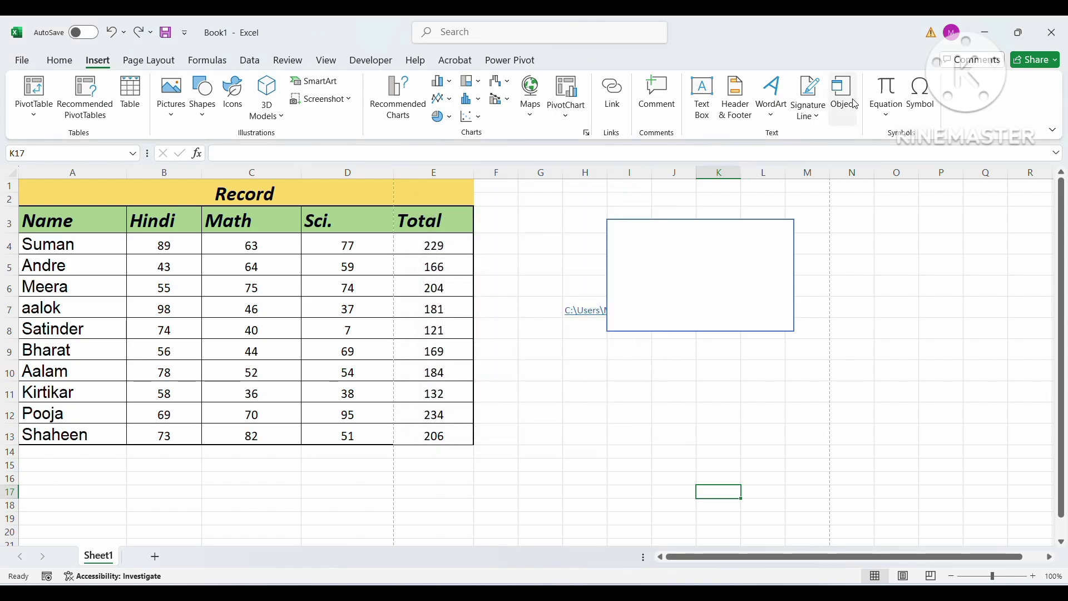
Insert a Microsoft Office signature line with the suggested signer's name and the title Manager, and place it below the text box
click(809, 118)
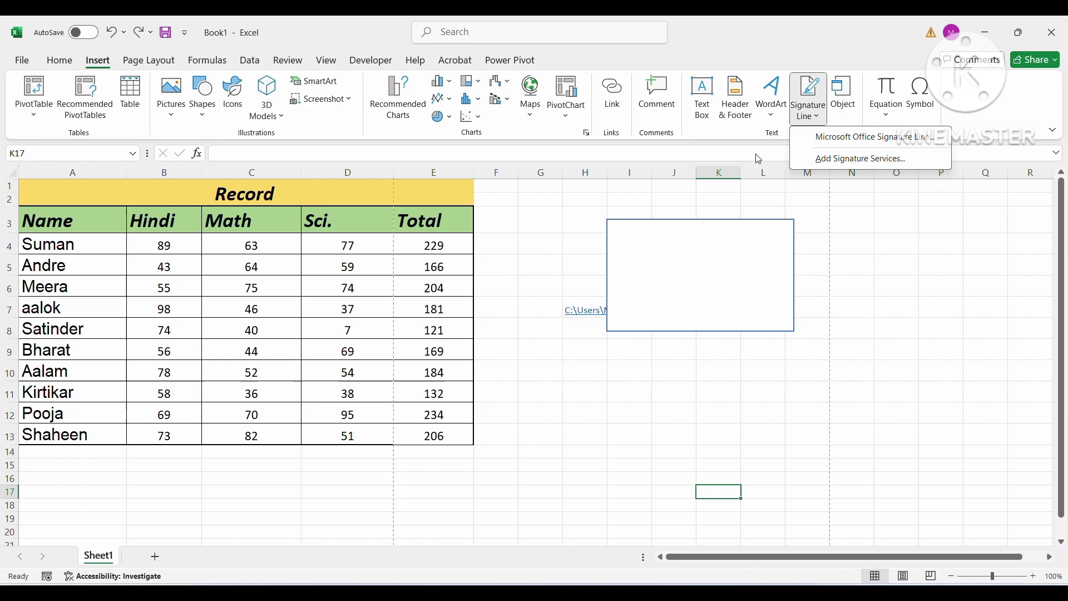
click(851, 137)
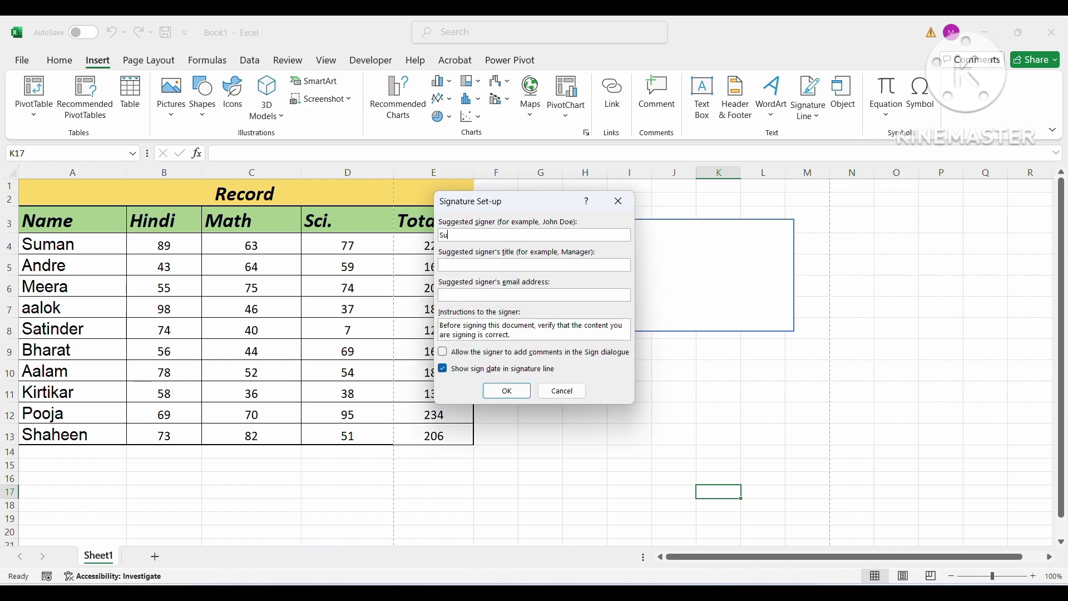
text(Sushma)
text(Manager)
click(519, 390)
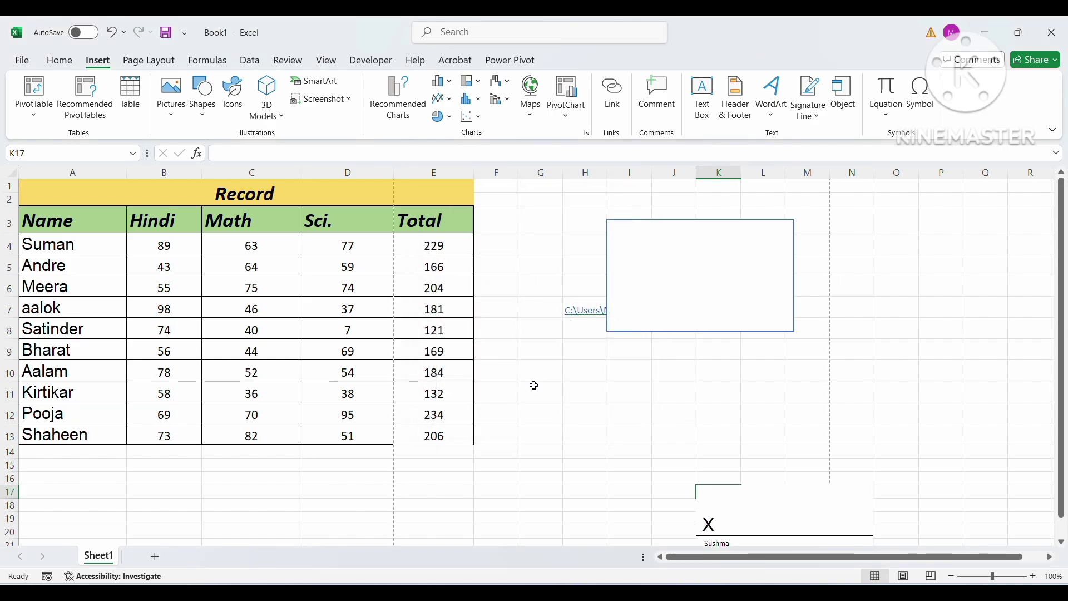
mouse_move(714, 503)
mouse_down()
mouse_move(719, 493)
mouse_move(591, 401)
mouse_move(613, 417)
mouse_up()
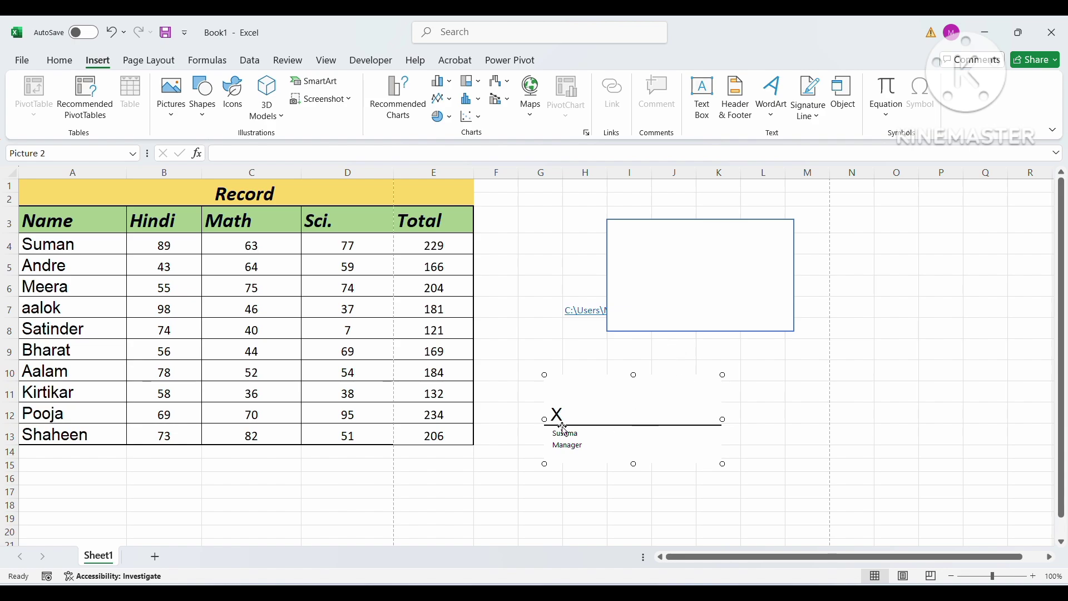
drag(590, 411, 616, 436)
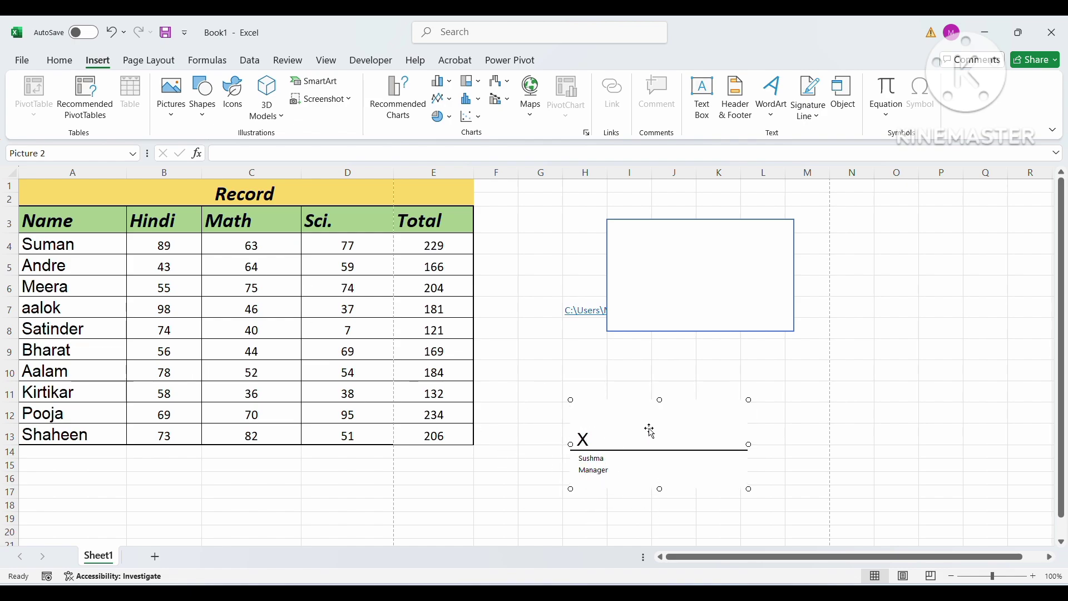
View the object types that can be embedded at cell O5 and dismiss the list without inserting one
click(896, 264)
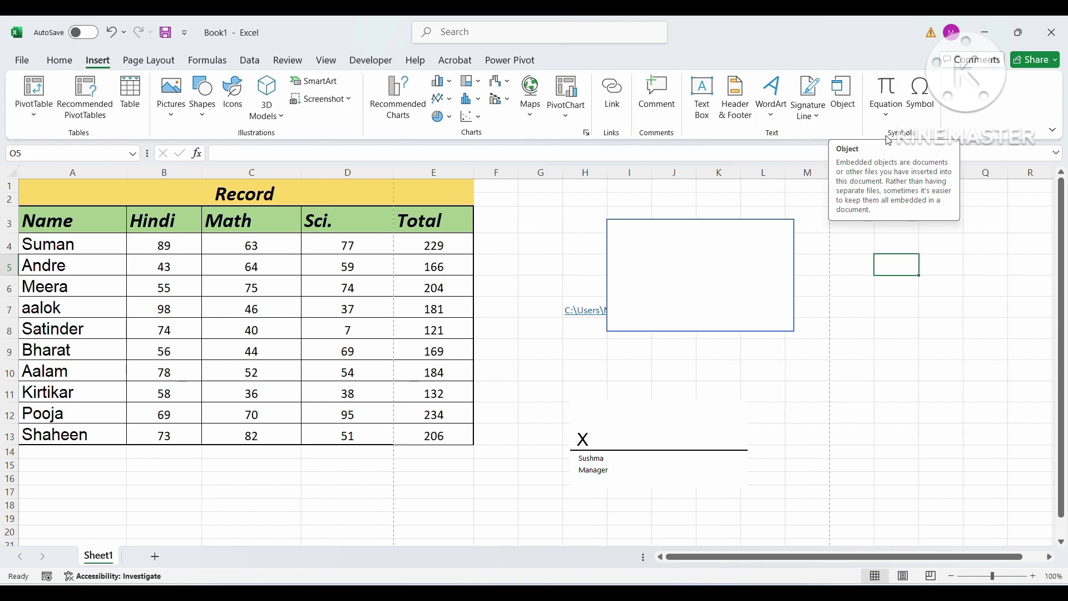
click(850, 118)
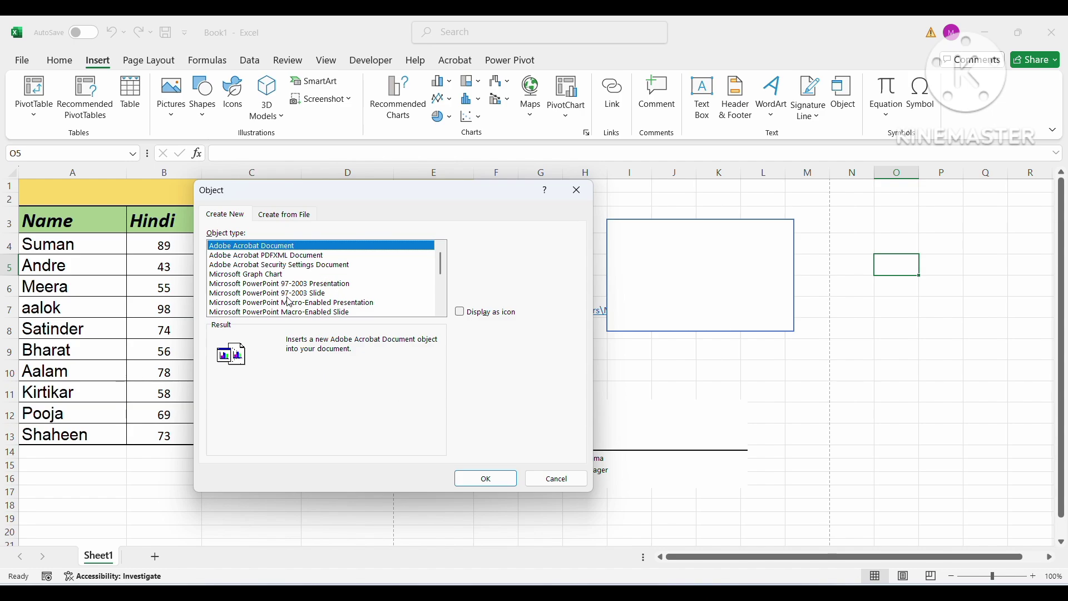
click(556, 480)
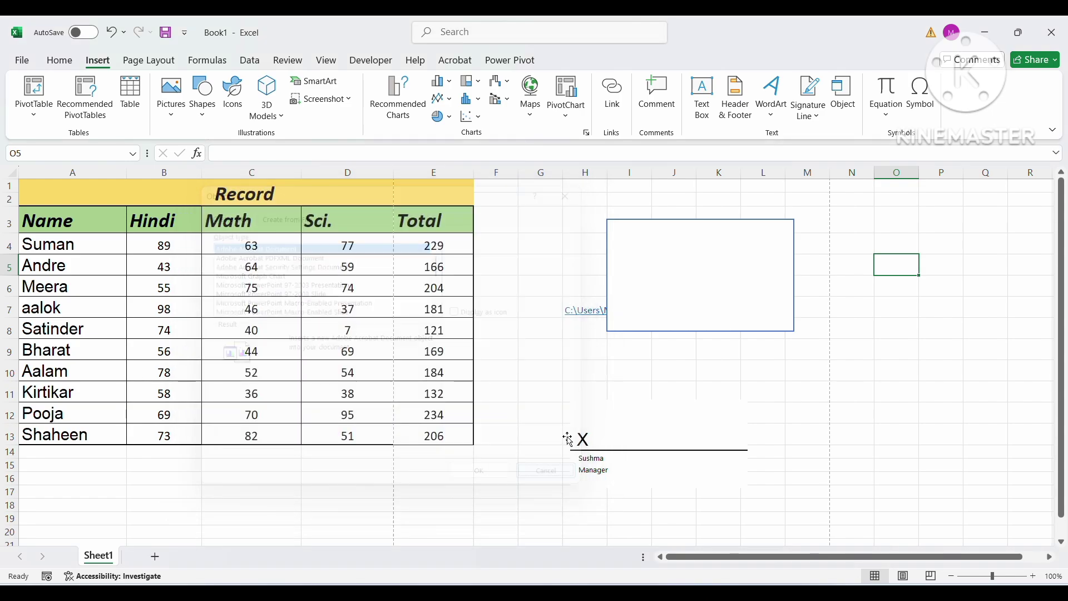
Look through the built-in equations from Area of Circle to Trig Identity 2, without inserting any
click(892, 124)
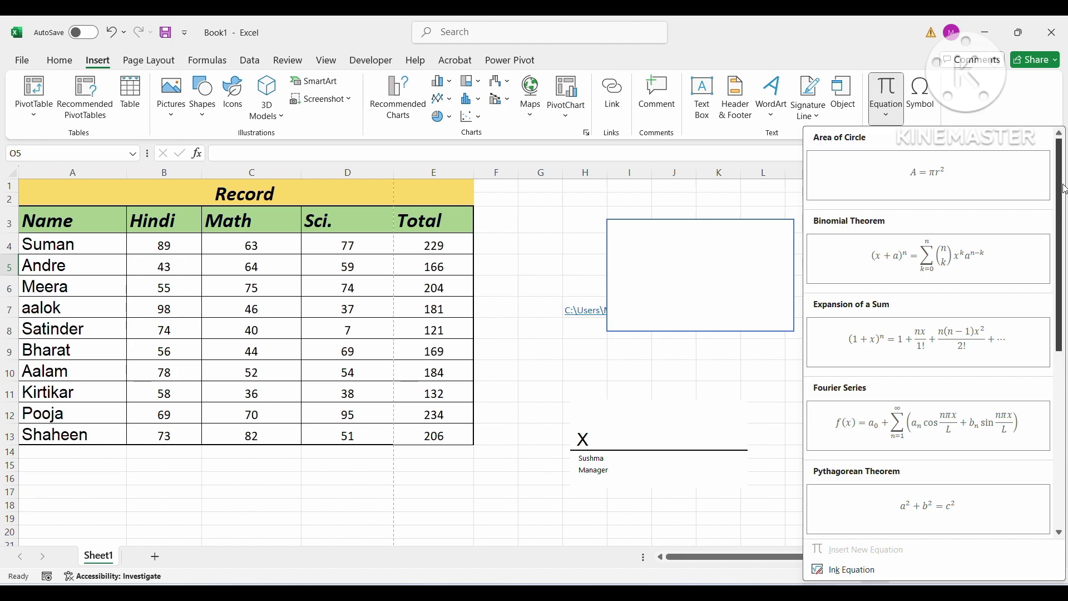
scroll(1063, 296, down, 5)
scroll(1066, 297, down, 3)
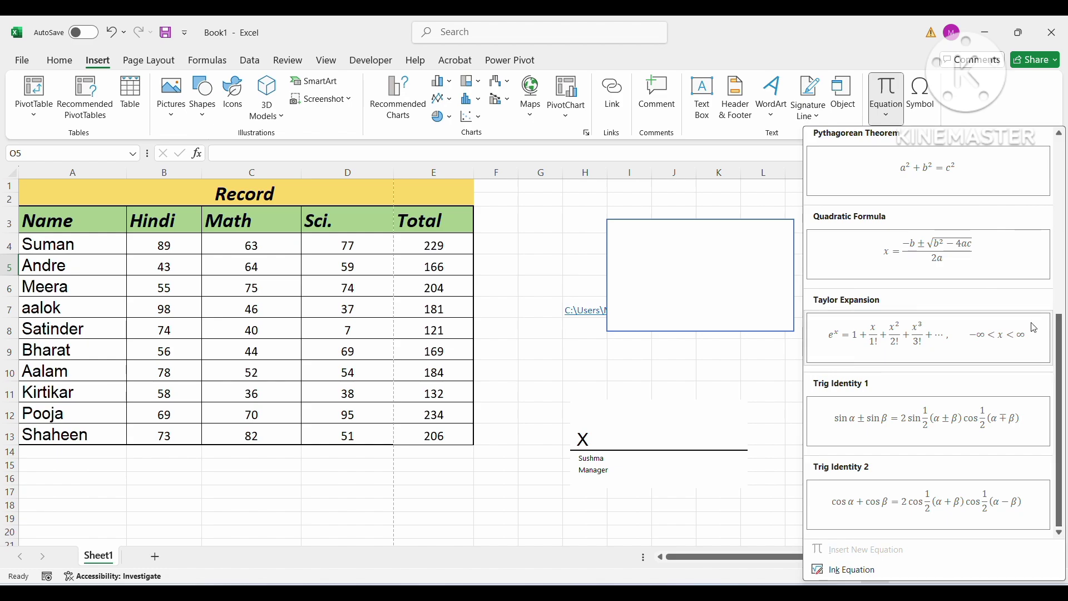
click(696, 412)
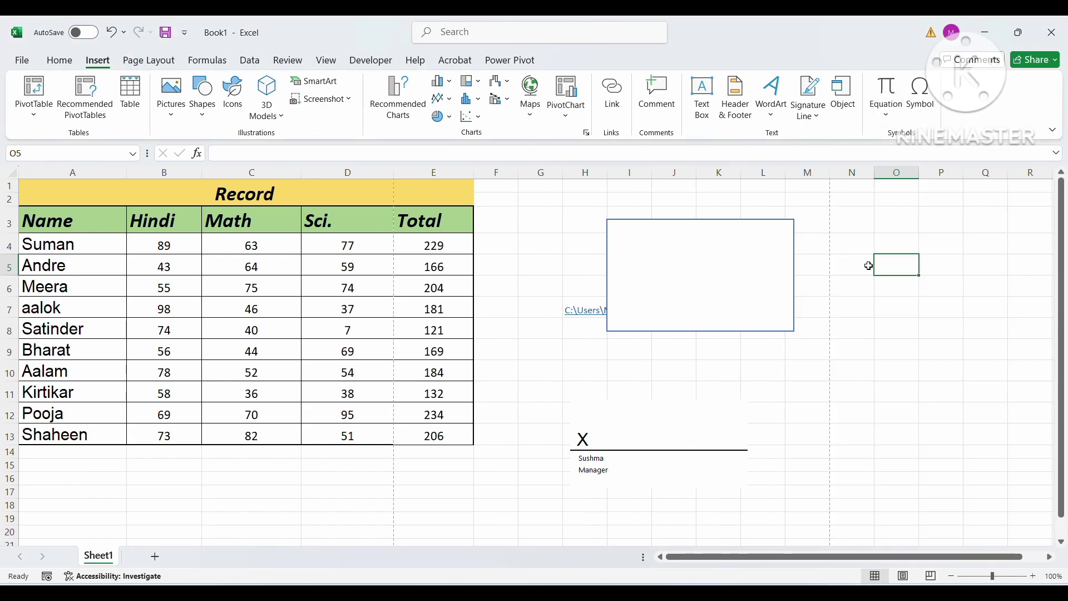
click(887, 117)
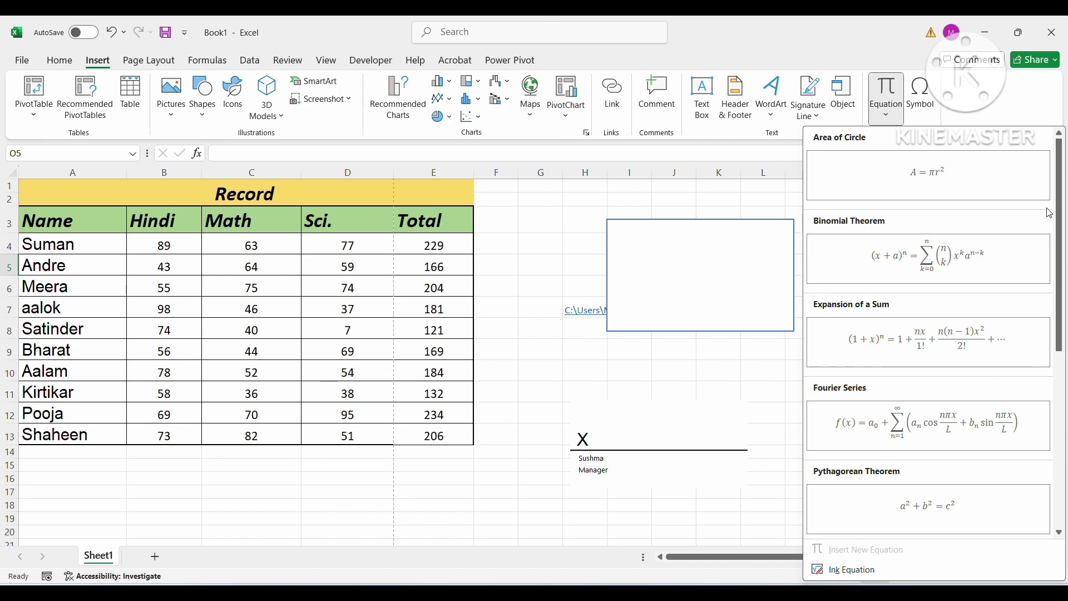
scroll(1059, 234, down, 1)
scroll(1063, 234, up, 1)
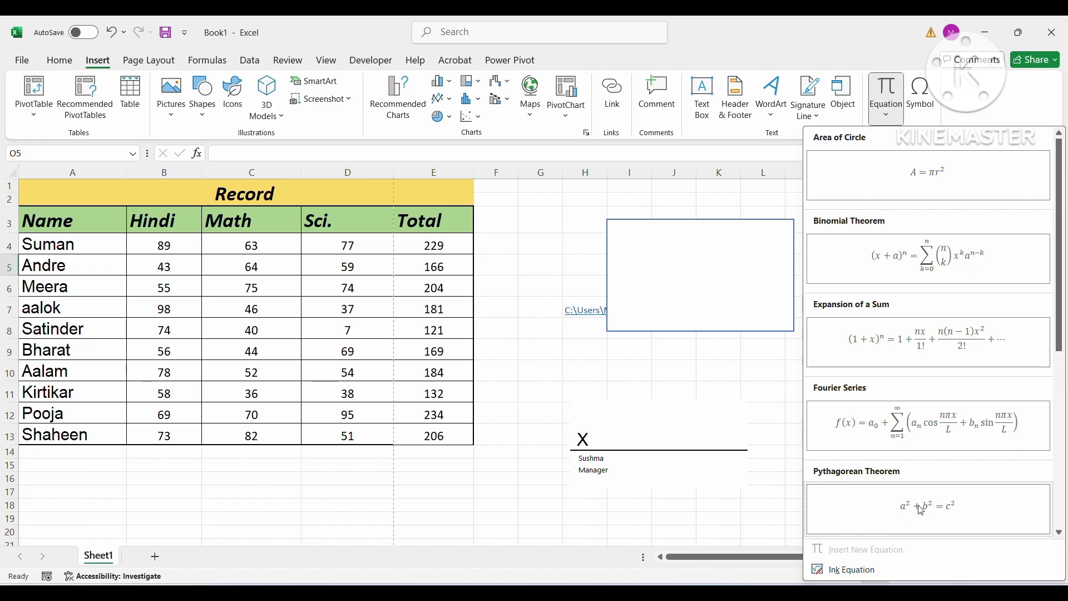
drag(1060, 264, 1061, 347)
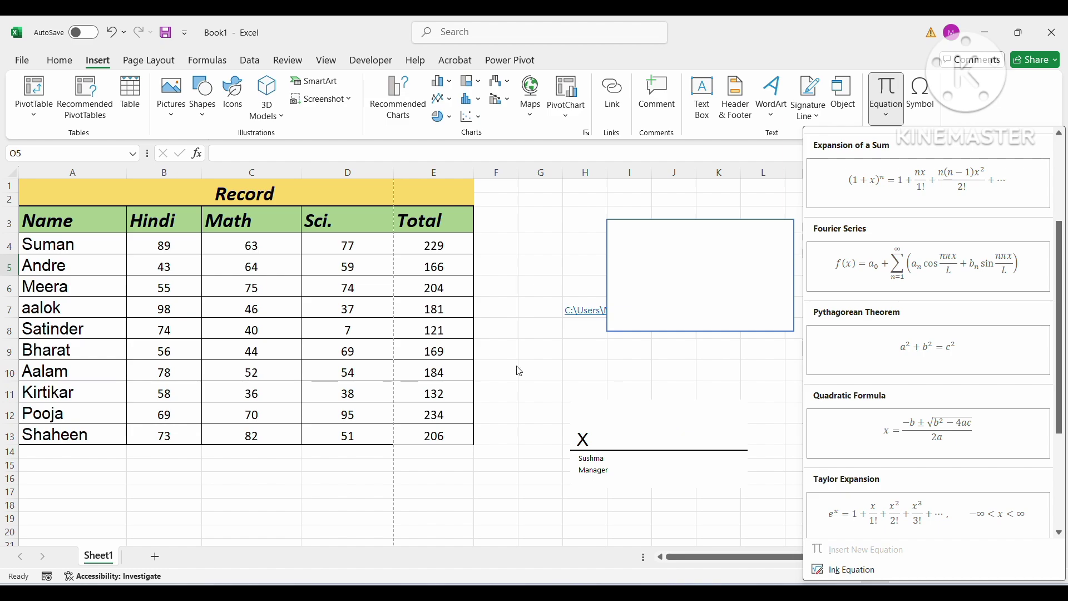
key(Escape)
Browse the available symbols and character code formats for the science mark in cell D9, and close without inserting one
drag(315, 352, 345, 372)
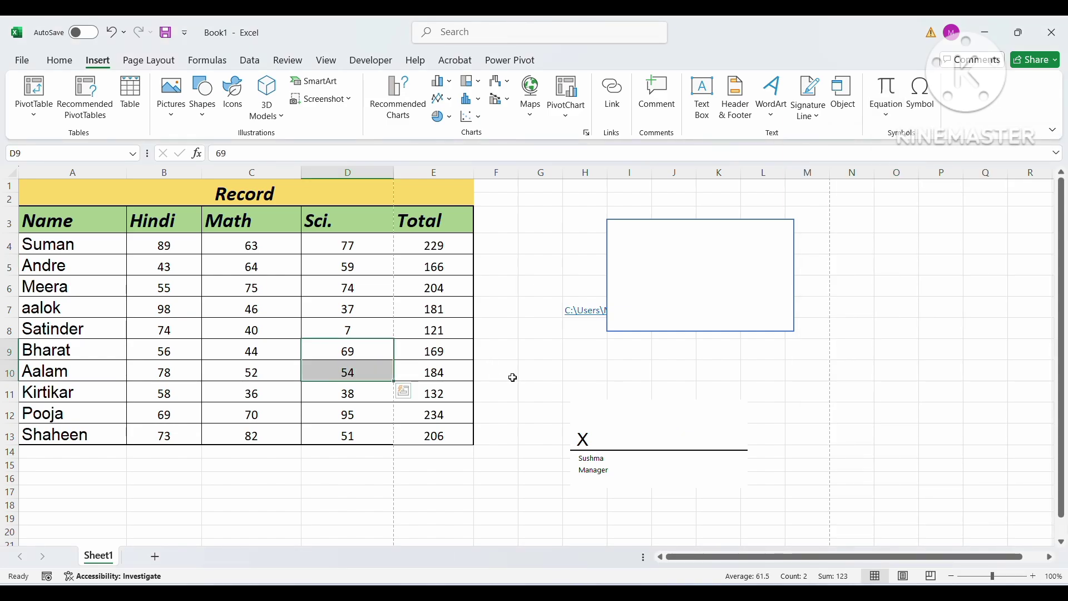
click(915, 104)
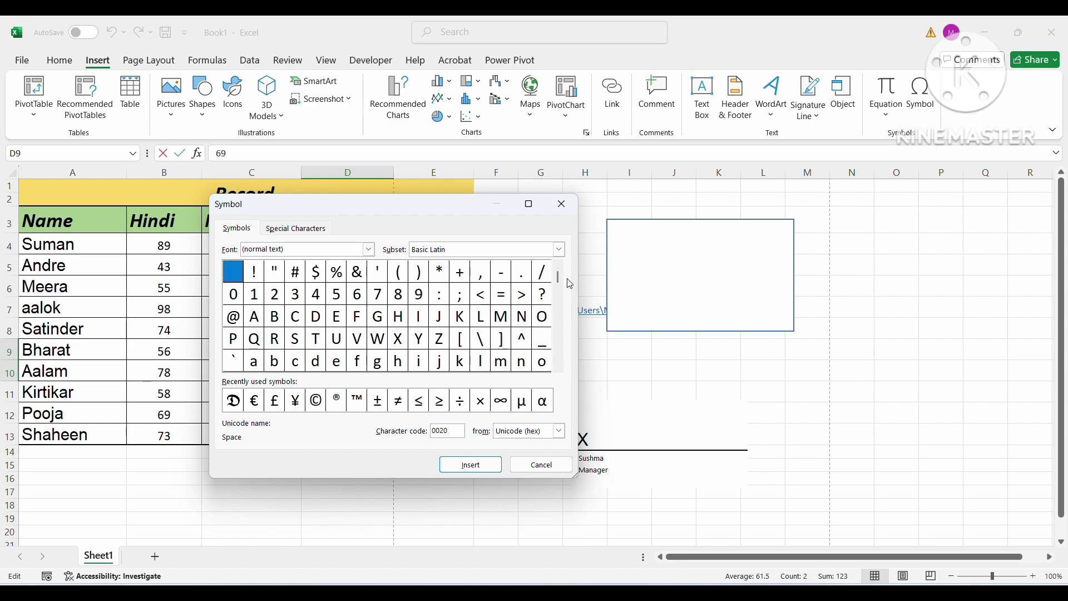
drag(560, 278, 559, 310)
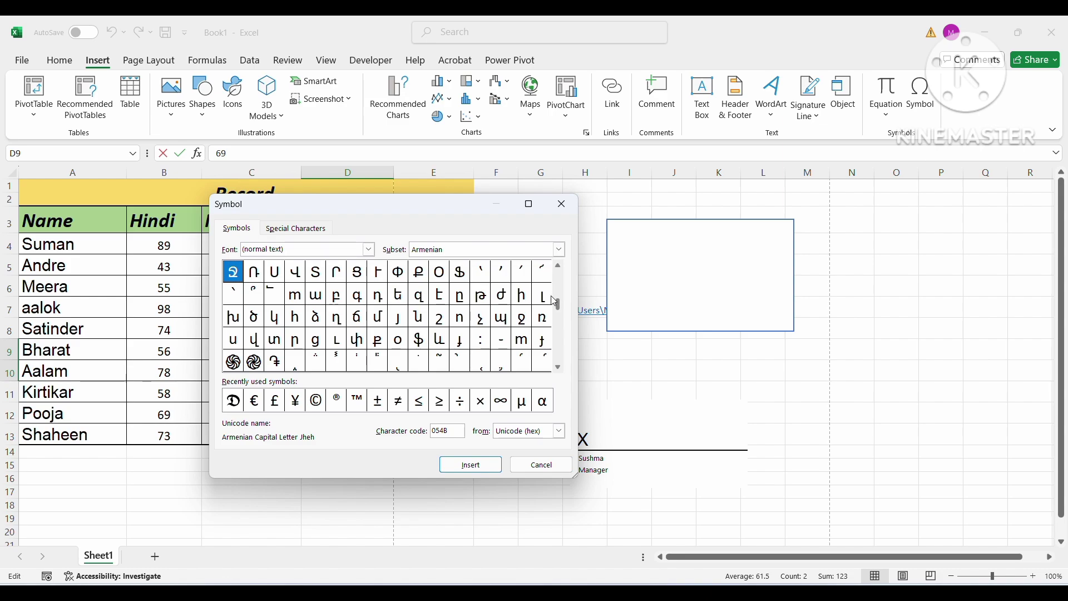
drag(557, 305, 559, 361)
click(560, 431)
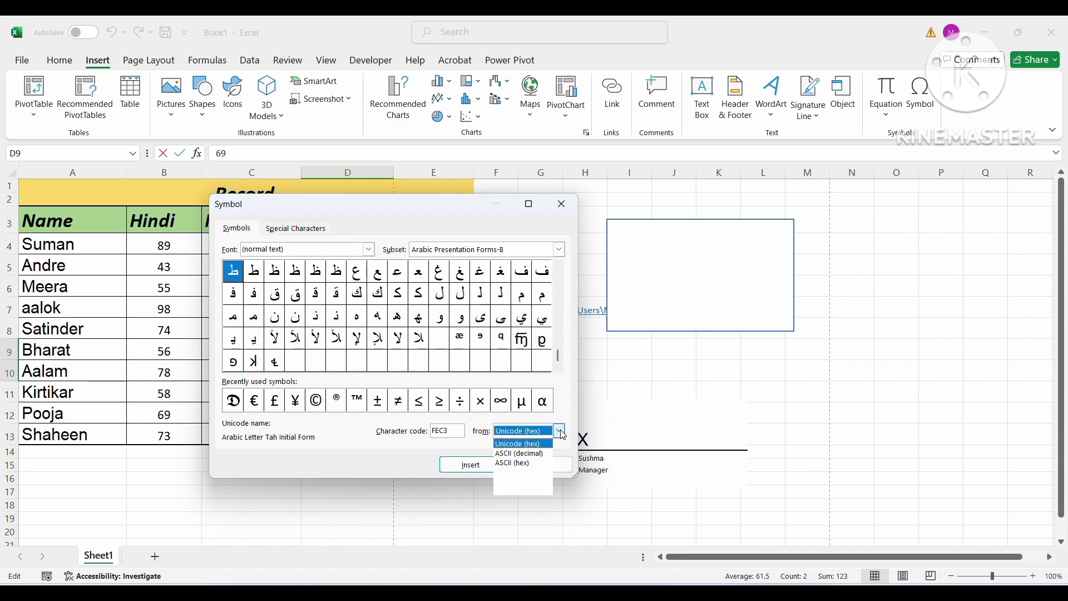
click(529, 445)
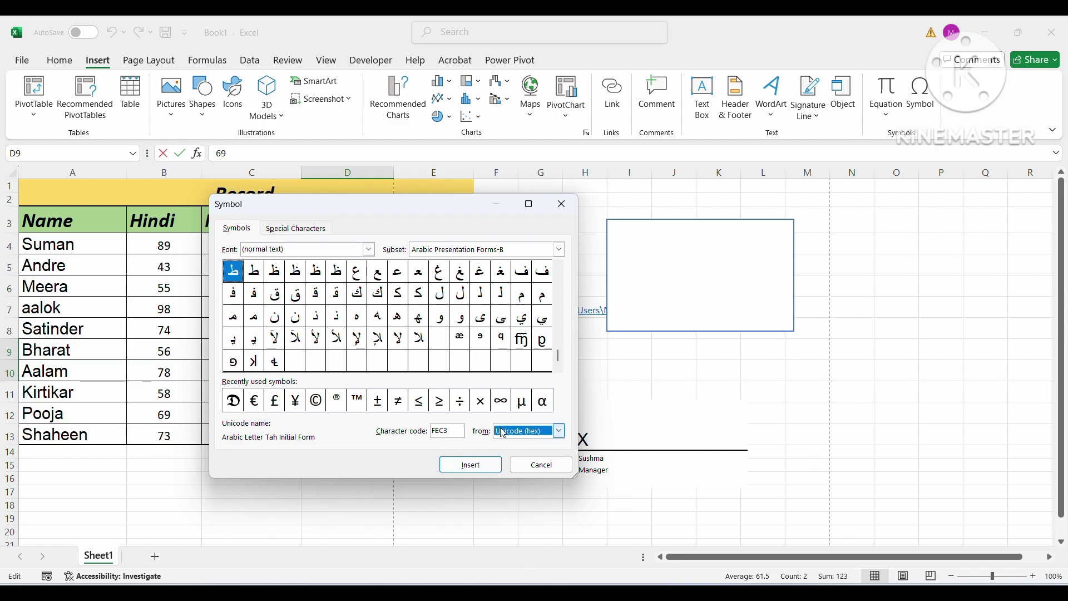
click(559, 431)
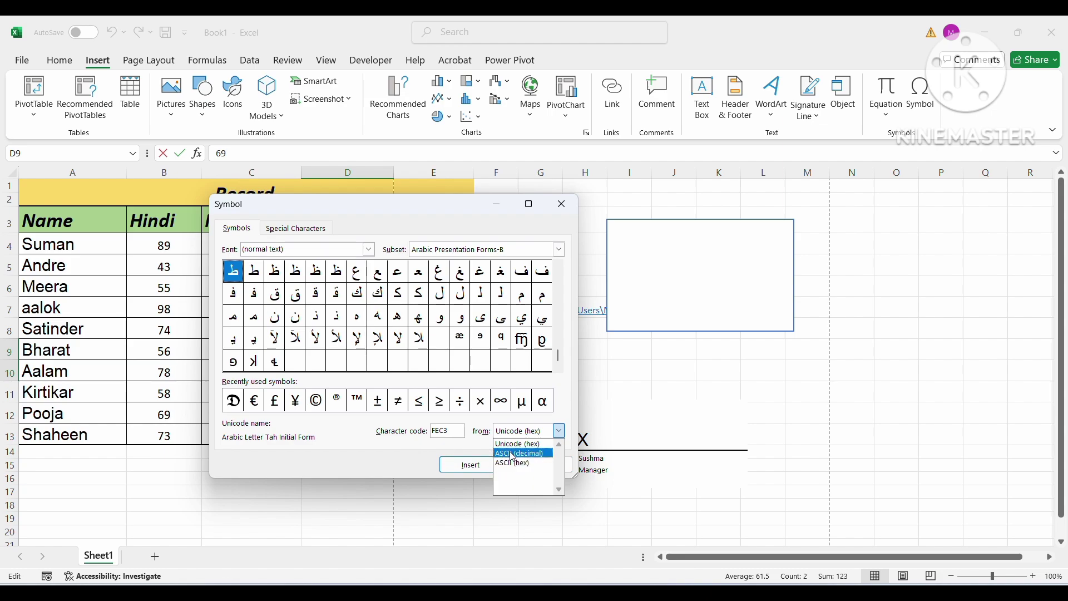
click(418, 435)
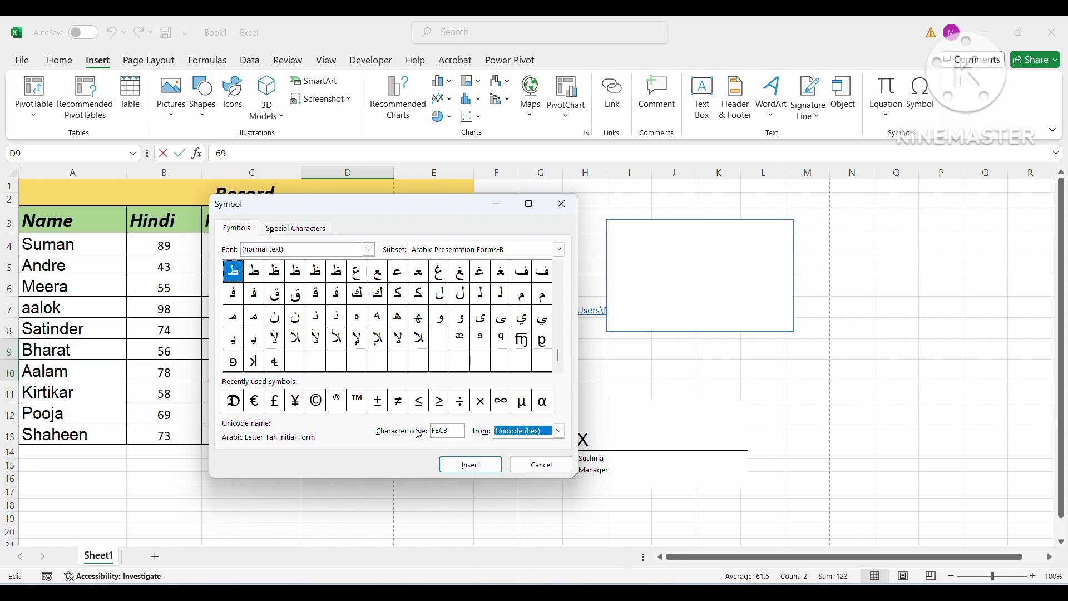
click(339, 341)
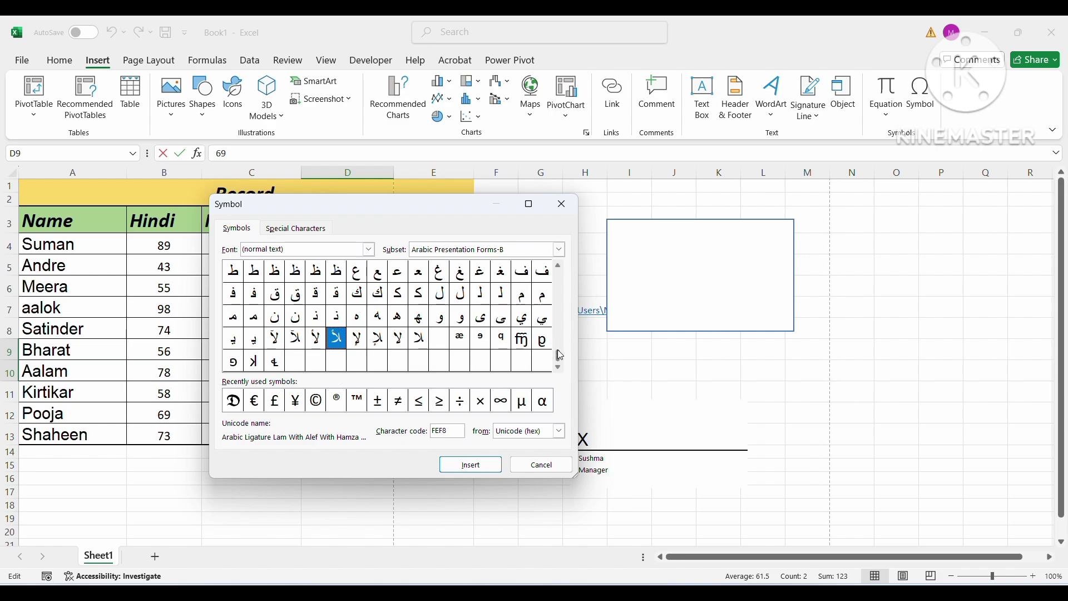
drag(560, 355, 553, 275)
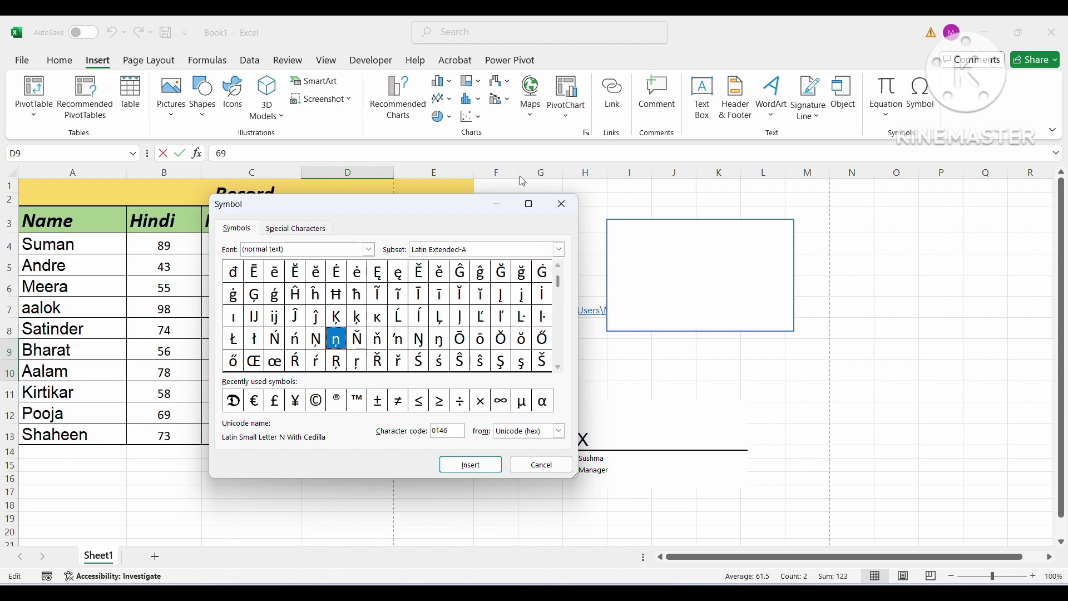
click(558, 206)
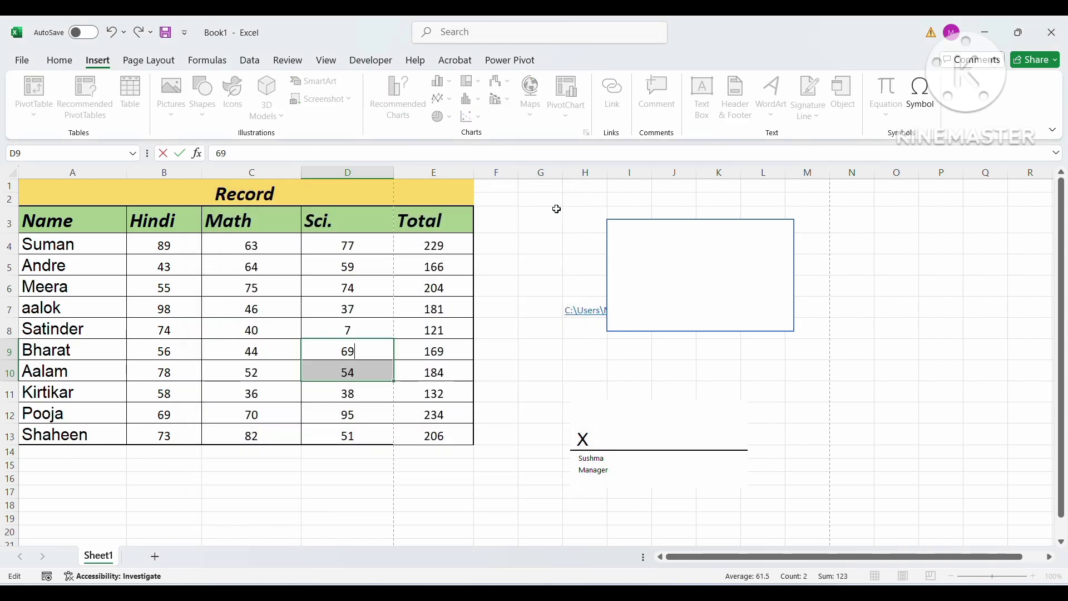